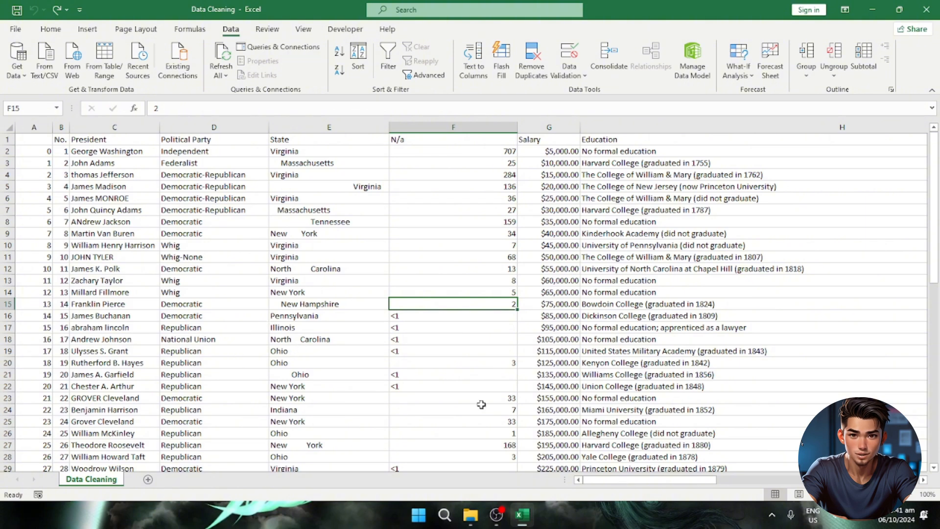
Step: Look over the sheet's columns and headers from the unnamed first column through Date Updated
{"action": "left_click_drag", "start_coordinate": [666, 480], "coordinate": [836, 480]}
{"action": "left_click_drag", "start_coordinate": [730, 132], "coordinate": [468, 131]}
{"action": "left_click_drag", "start_coordinate": [733, 480], "coordinate": [607, 480]}
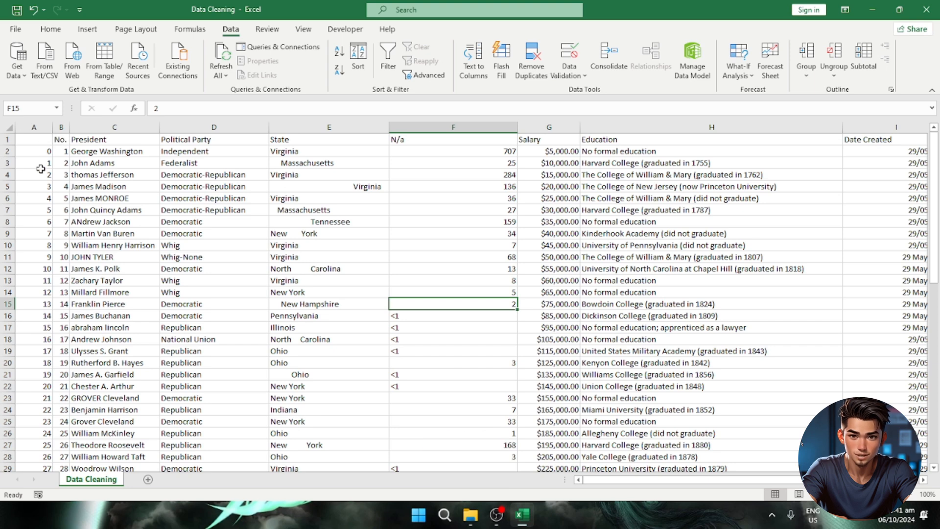
{"action": "left_click", "coordinate": [37, 143]}
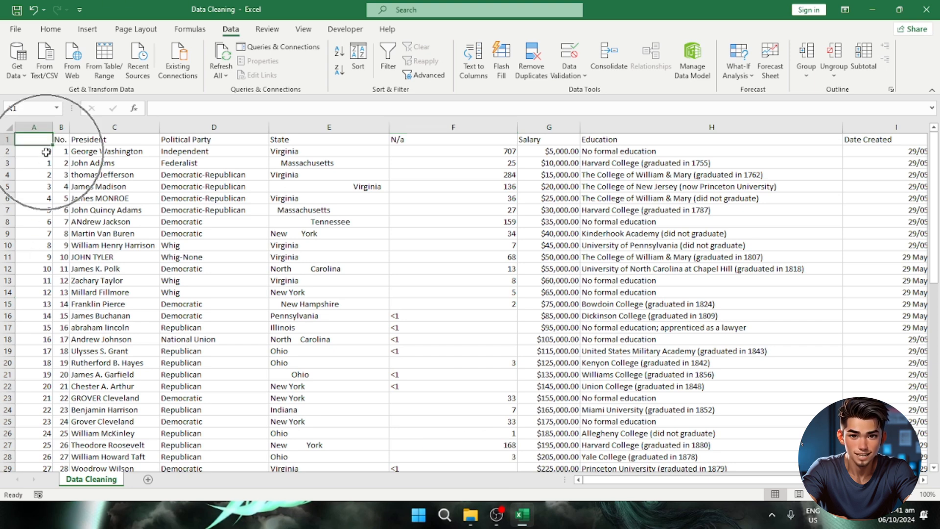
{"action": "left_click", "coordinate": [106, 142]}
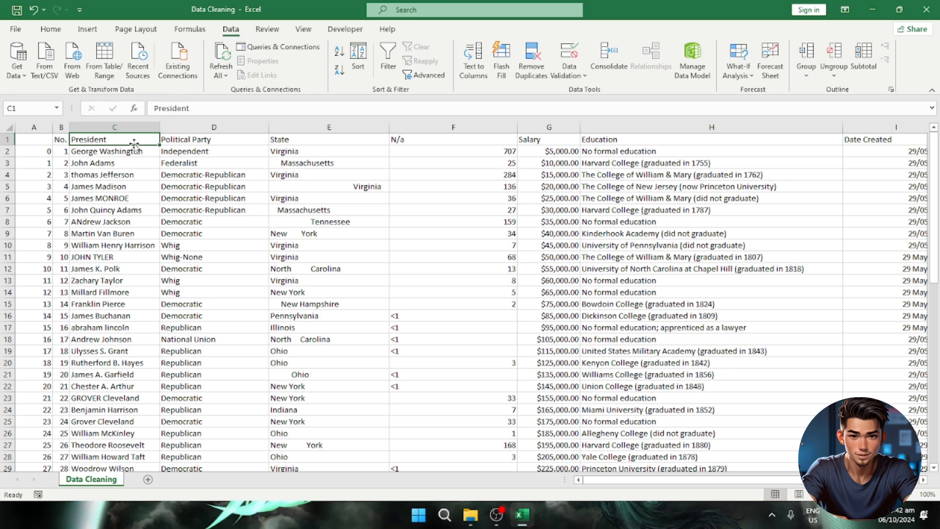
{"action": "left_click", "coordinate": [247, 143]}
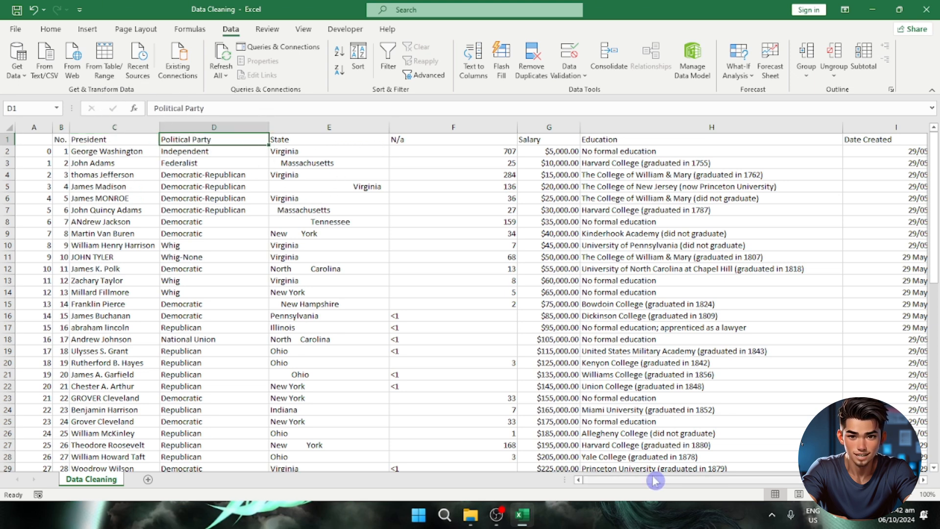
{"action": "left_click_drag", "start_coordinate": [654, 479], "coordinate": [766, 482]}
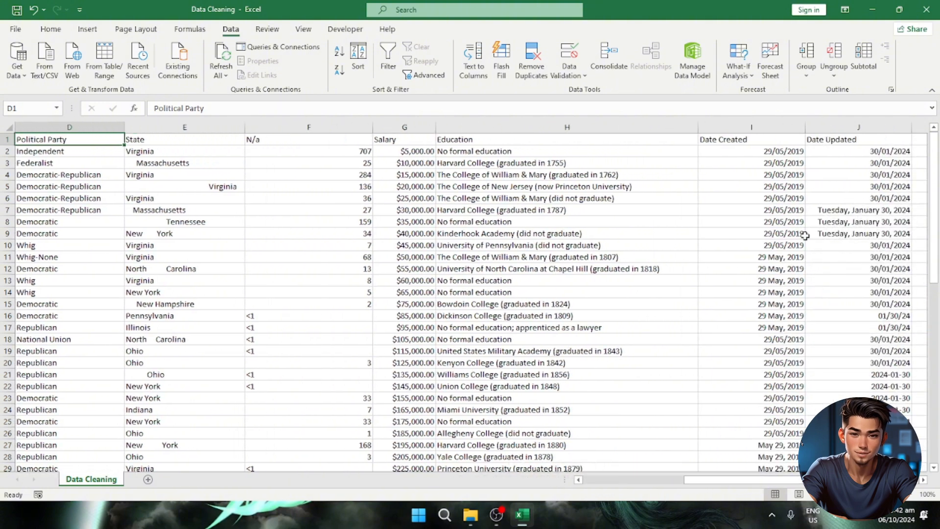
{"action": "left_click", "coordinate": [770, 141]}
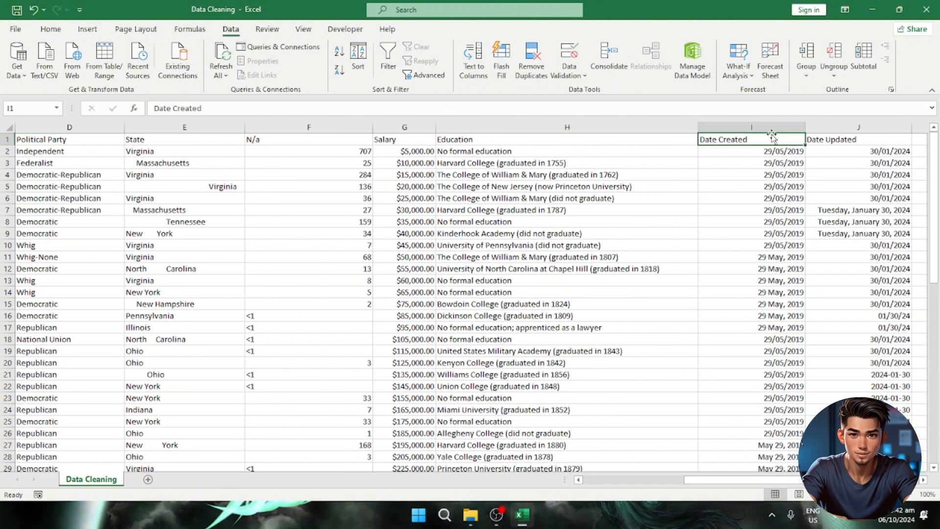
{"action": "left_click", "coordinate": [469, 143]}
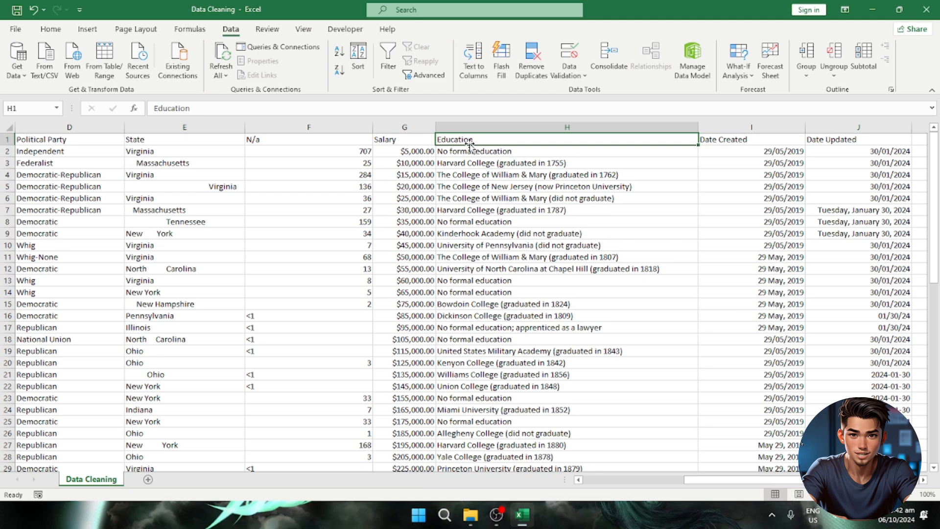
{"action": "left_click", "coordinate": [414, 139]}
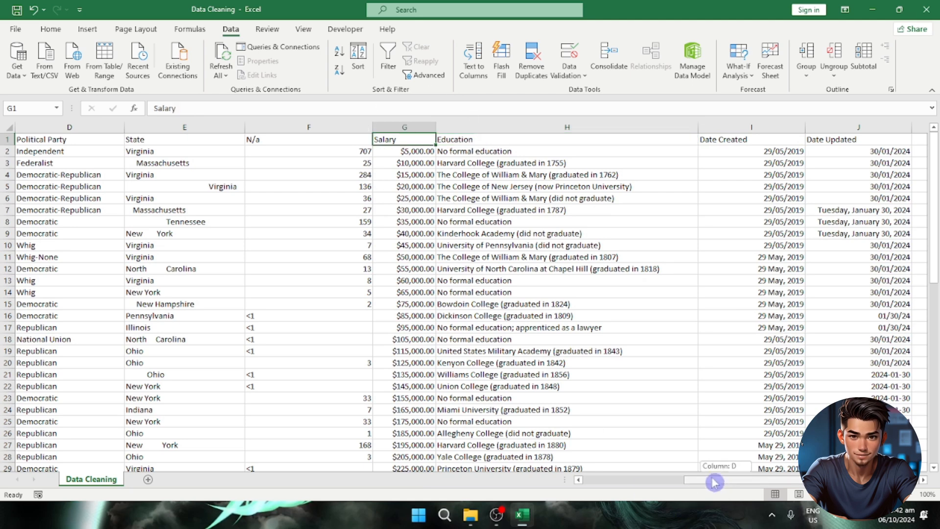
{"action": "left_click_drag", "start_coordinate": [719, 482], "coordinate": [501, 479]}
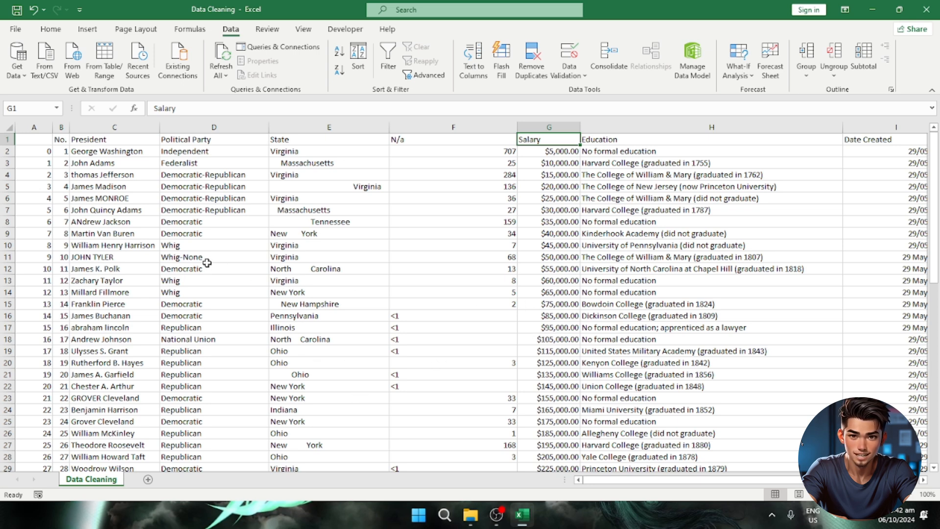
{"action": "left_click", "coordinate": [239, 246]}
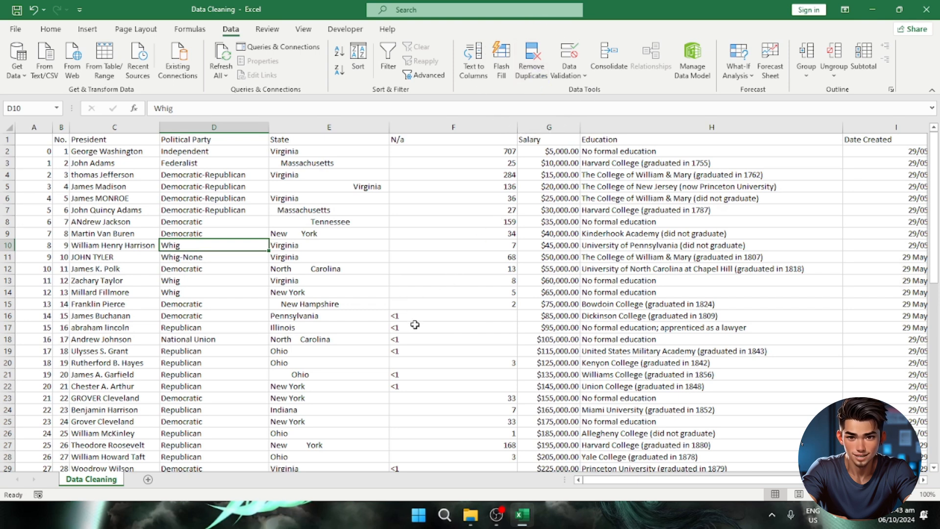
Step: Examine the records down to the end of the table for duplicates, highlighting rows 47 and 48
{"action": "scroll", "coordinate": [392, 323], "scroll_direction": "down", "scroll_amount": 20}
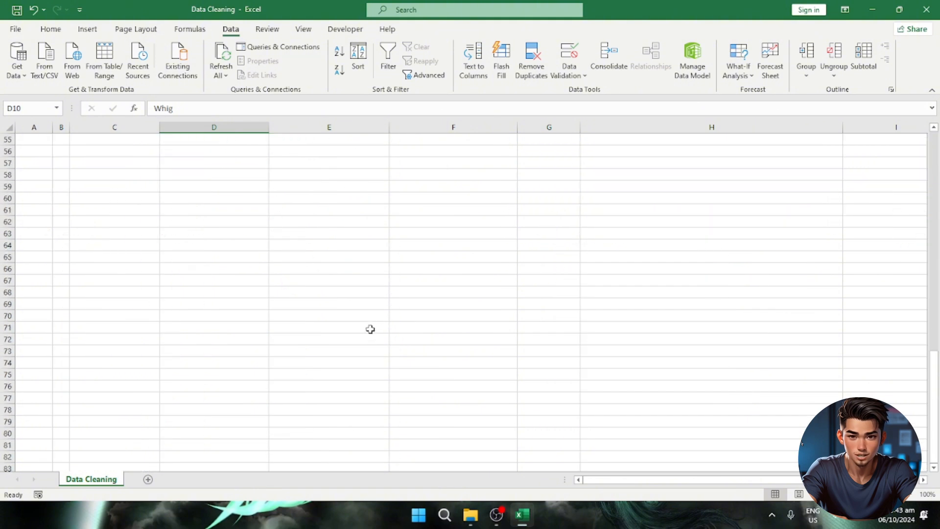
{"action": "scroll", "coordinate": [372, 325], "scroll_direction": "up", "scroll_amount": 8}
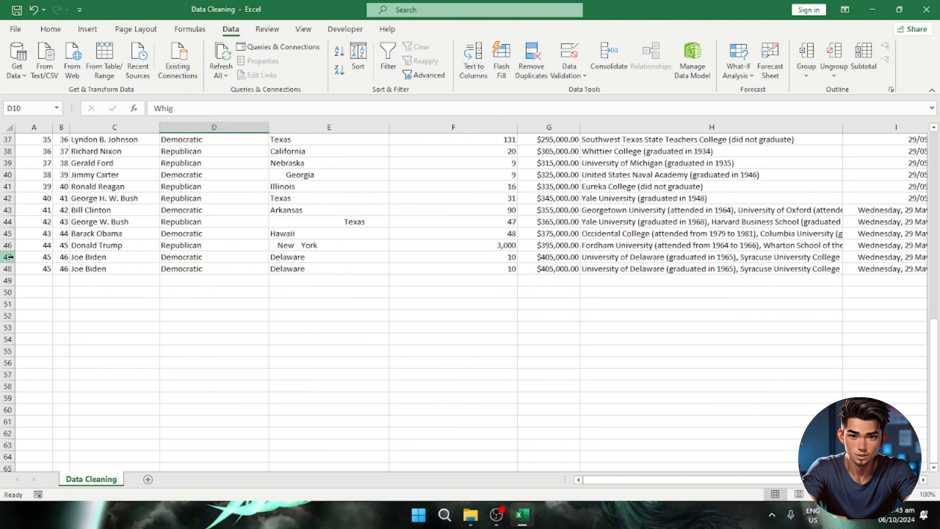
{"action": "left_click_drag", "start_coordinate": [7, 257], "coordinate": [7, 268]}
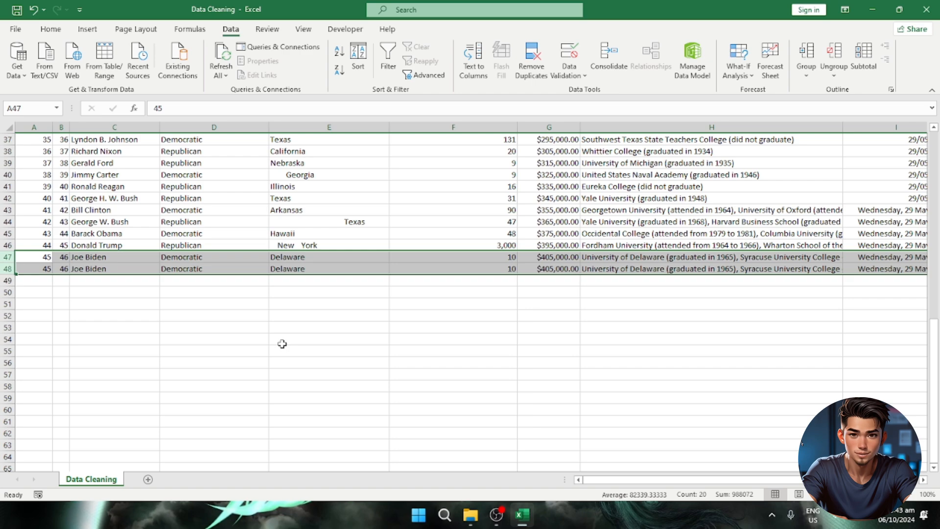
{"action": "scroll", "coordinate": [282, 343], "scroll_direction": "down", "scroll_amount": 5}
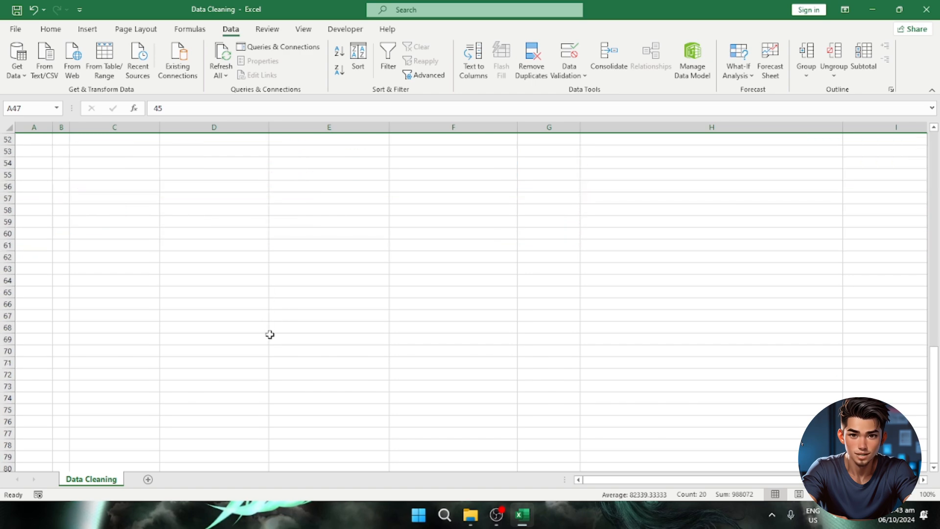
{"action": "scroll", "coordinate": [273, 332], "scroll_direction": "up", "scroll_amount": 8}
{"action": "scroll", "coordinate": [272, 332], "scroll_direction": "up", "scroll_amount": 9}
{"action": "scroll", "coordinate": [273, 331], "scroll_direction": "down", "scroll_amount": 10}
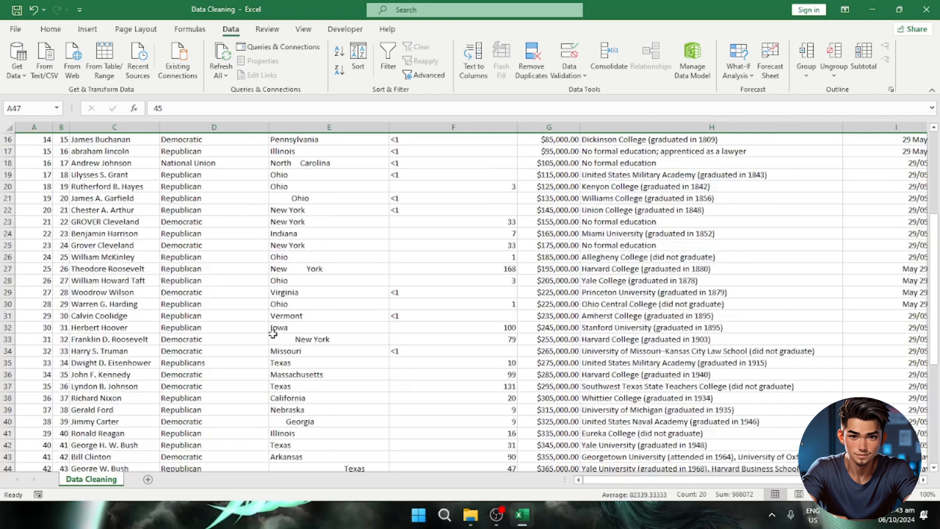
{"action": "scroll", "coordinate": [244, 334], "scroll_direction": "up", "scroll_amount": 5}
{"action": "scroll", "coordinate": [244, 335], "scroll_direction": "up", "scroll_amount": 5}
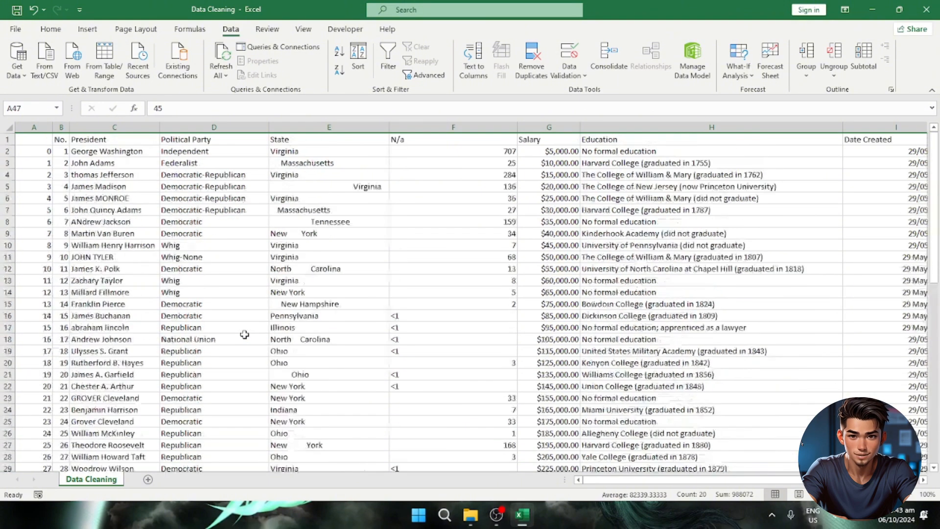
Step: Remove duplicate rows from the table, comparing all columns and treating the first row as headers
{"action": "left_click", "coordinate": [318, 283]}
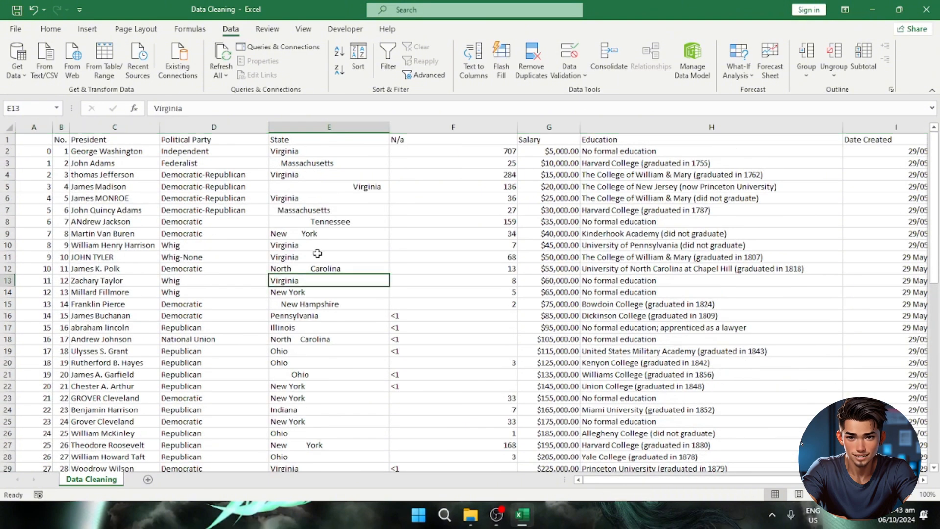
{"action": "left_click", "coordinate": [234, 36]}
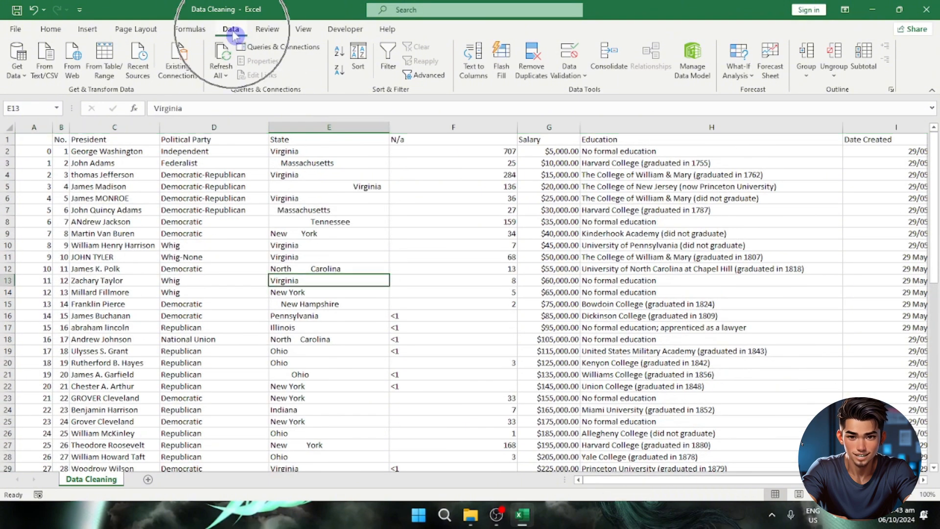
{"action": "left_click", "coordinate": [532, 75]}
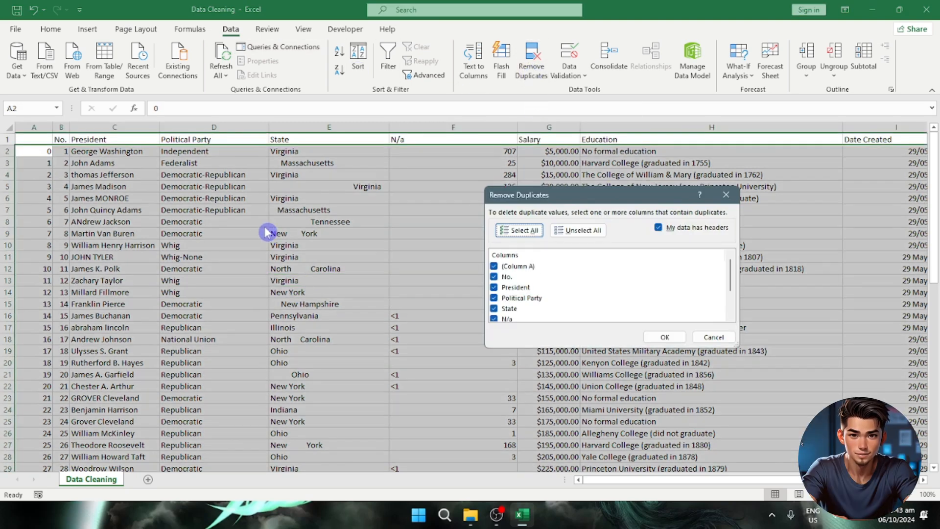
{"action": "left_click", "coordinate": [494, 298]}
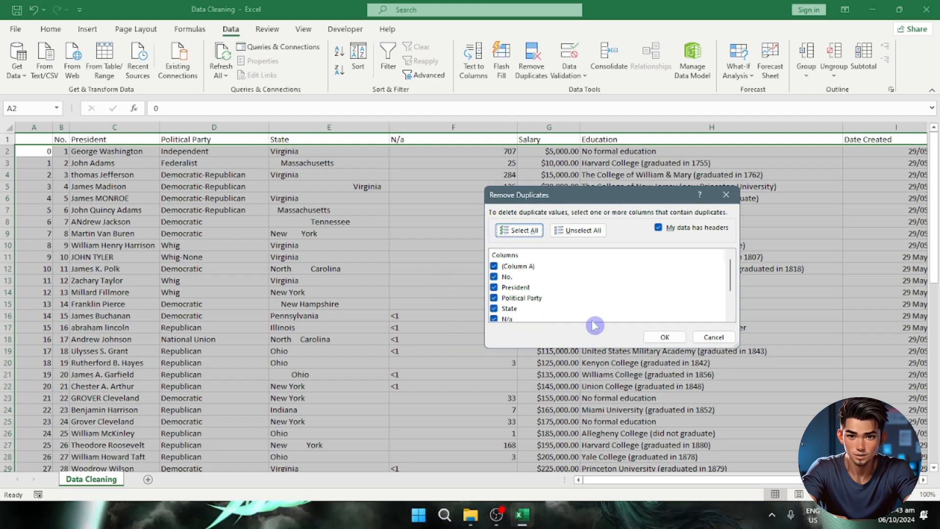
{"action": "left_click", "coordinate": [668, 338]}
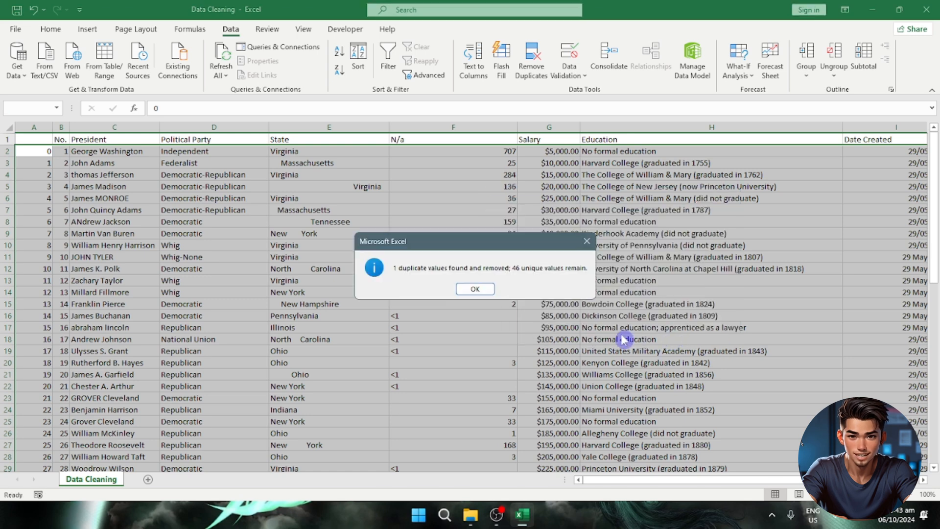
{"action": "left_click", "coordinate": [477, 293]}
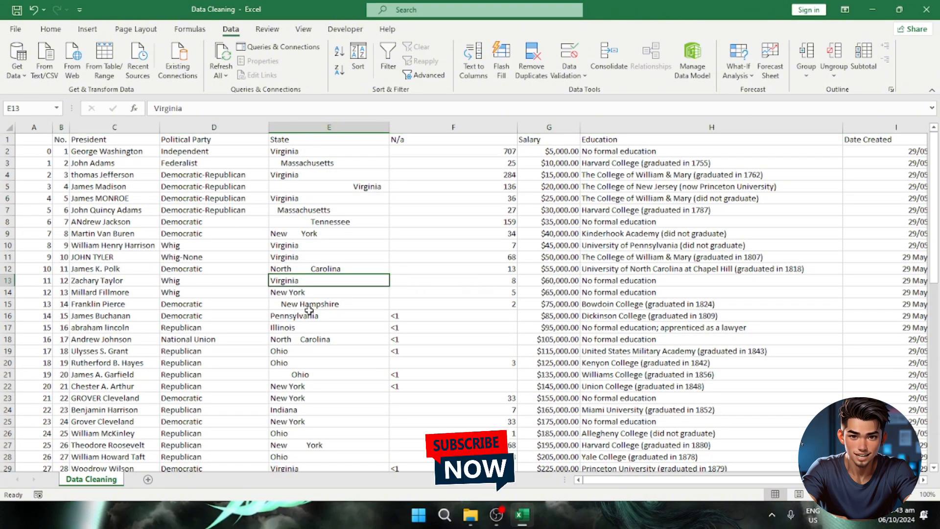
Step: Check the table's last rows and run Remove Duplicates again on all columns to look for remaining duplicates
{"action": "scroll", "coordinate": [246, 327], "scroll_direction": "down", "scroll_amount": 18}
{"action": "scroll", "coordinate": [246, 326], "scroll_direction": "up", "scroll_amount": 6}
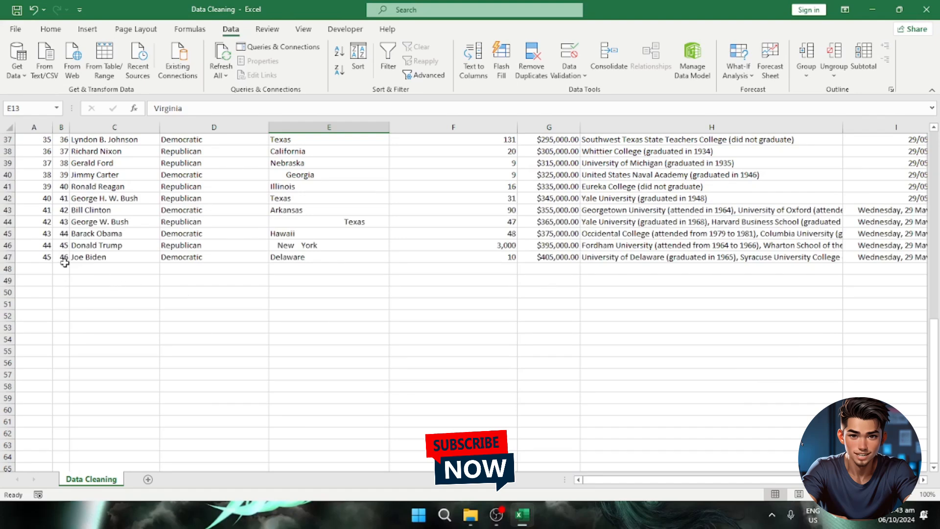
{"action": "left_click", "coordinate": [102, 267]}
{"action": "scroll", "coordinate": [426, 301], "scroll_direction": "up", "scroll_amount": 12}
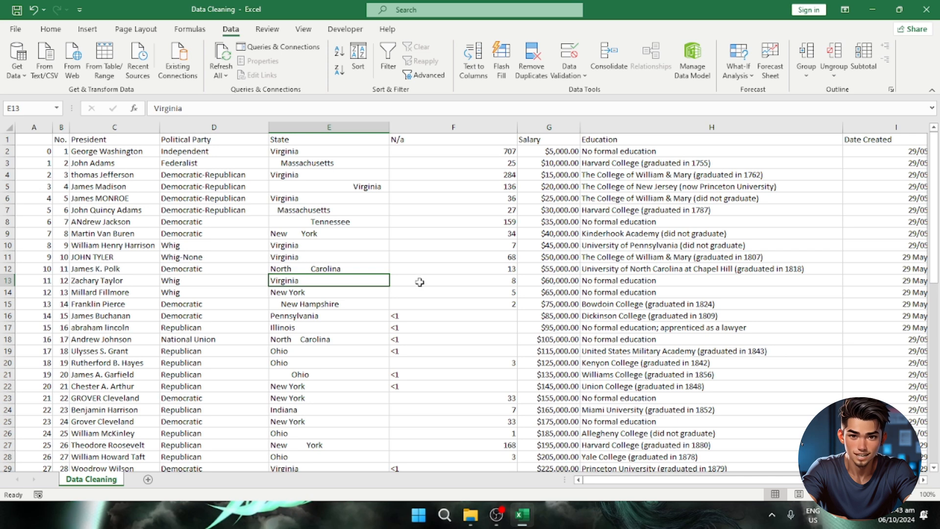
{"action": "left_click", "coordinate": [539, 74]}
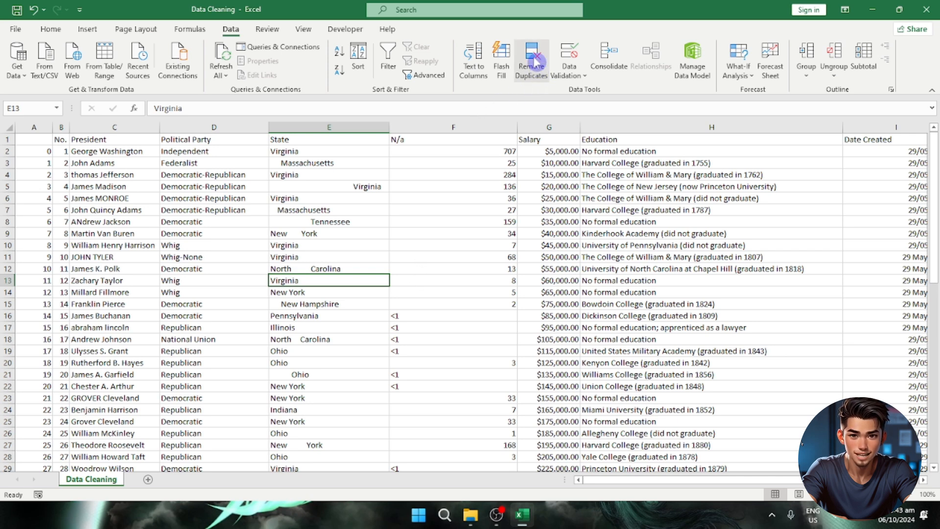
{"action": "left_click", "coordinate": [534, 74]}
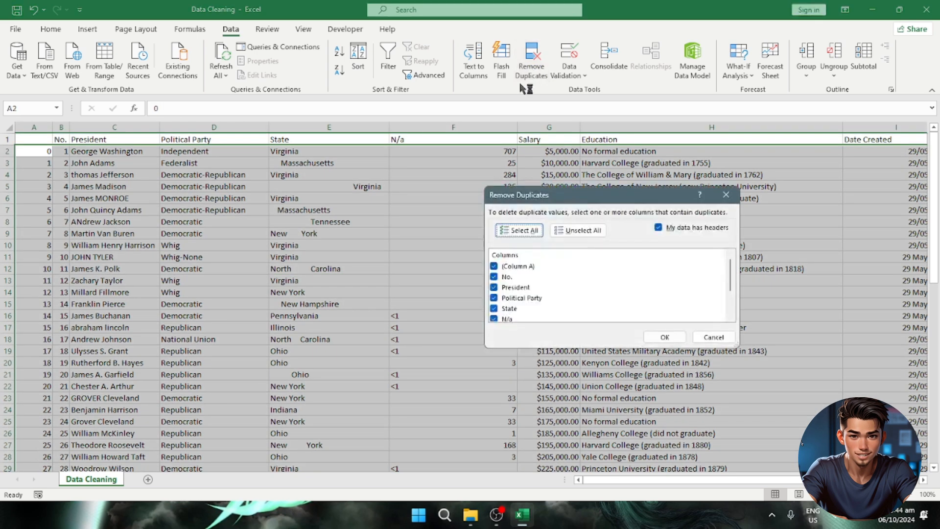
{"action": "left_click", "coordinate": [666, 337]}
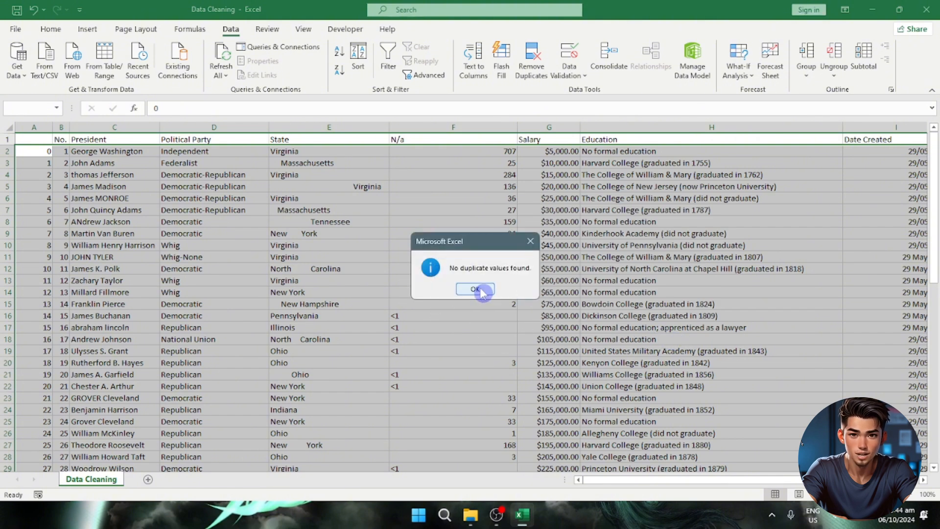
{"action": "left_click", "coordinate": [482, 293]}
{"action": "left_click", "coordinate": [184, 230]}
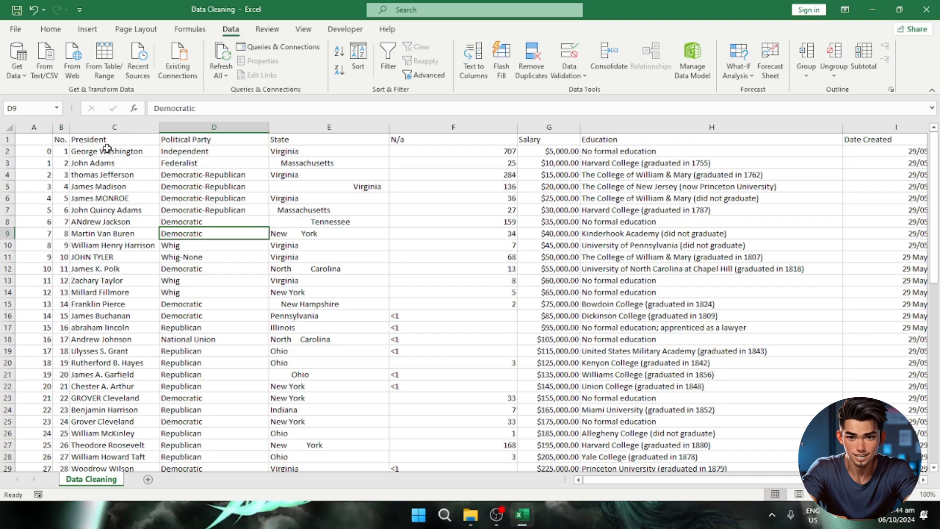
Step: Insert a blank column between President and Political Party and give it the header "Fixed"
{"action": "left_click", "coordinate": [108, 128]}
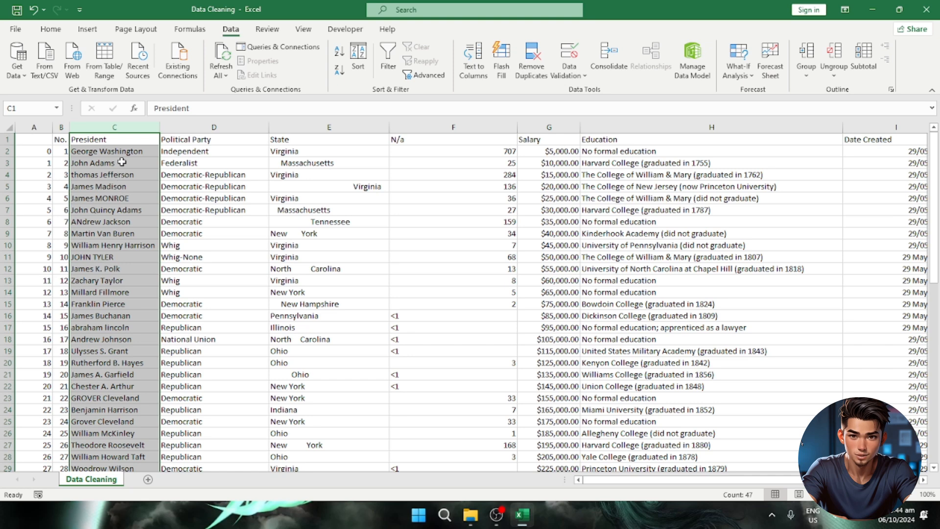
{"action": "left_click", "coordinate": [125, 199]}
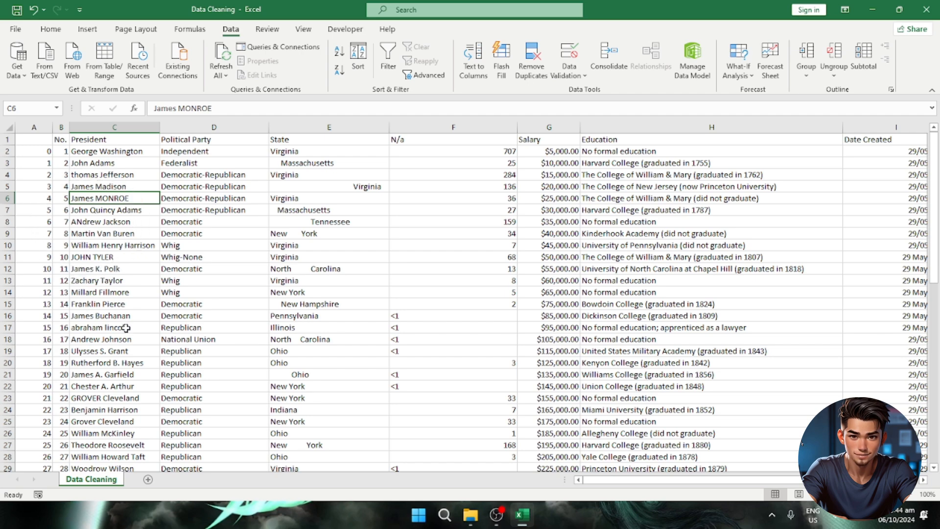
{"action": "scroll", "coordinate": [122, 333], "scroll_direction": "down", "scroll_amount": 3}
{"action": "scroll", "coordinate": [122, 333], "scroll_direction": "up", "scroll_amount": 3}
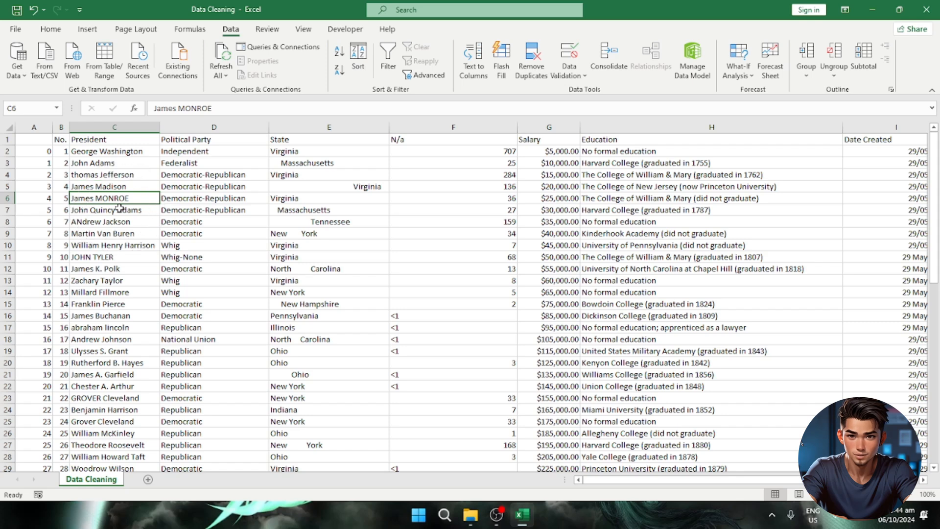
{"action": "left_click", "coordinate": [207, 127]}
{"action": "right_click", "coordinate": [207, 127]}
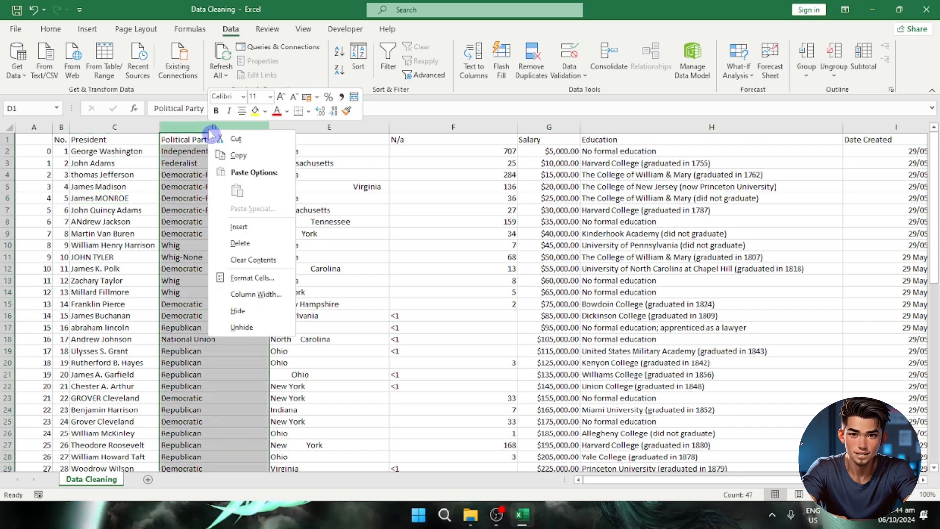
{"action": "left_click", "coordinate": [256, 222]}
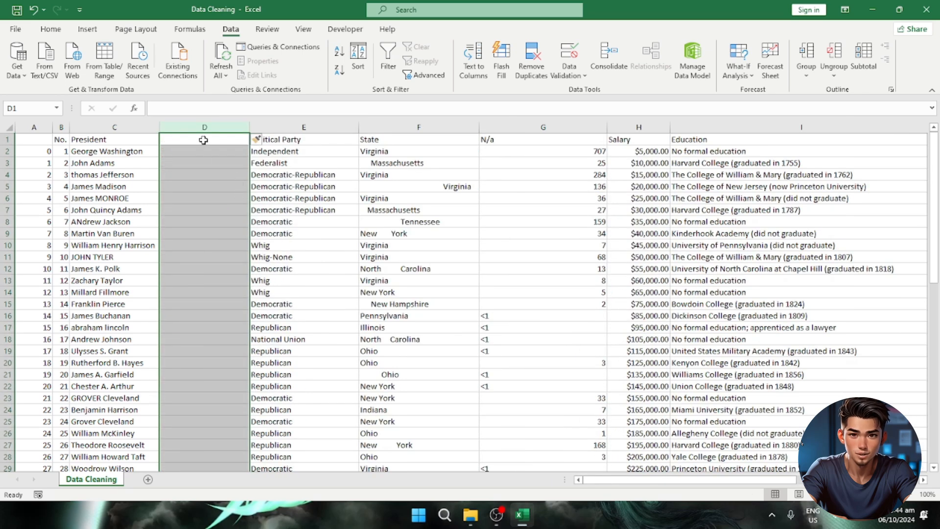
{"action": "left_click", "coordinate": [203, 140]}
{"action": "double_click", "coordinate": [204, 140]}
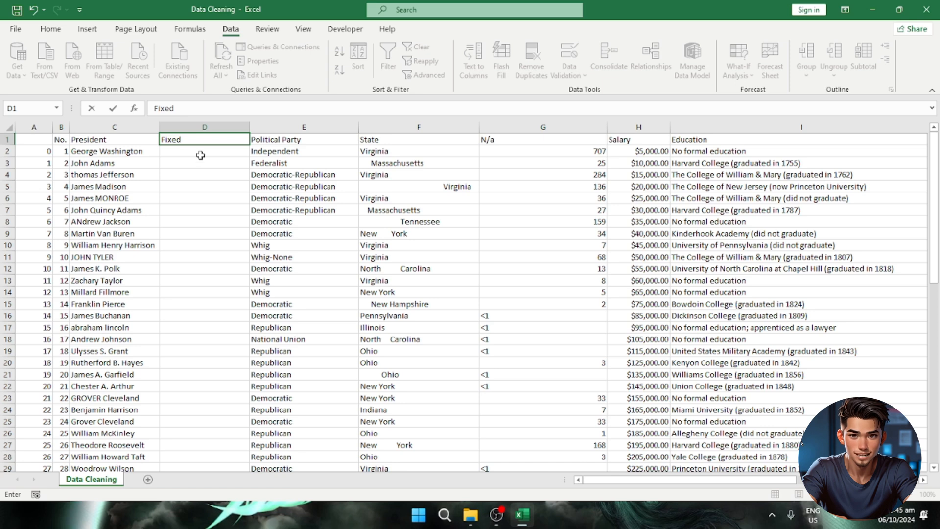
{"action": "key", "text": "Return"}
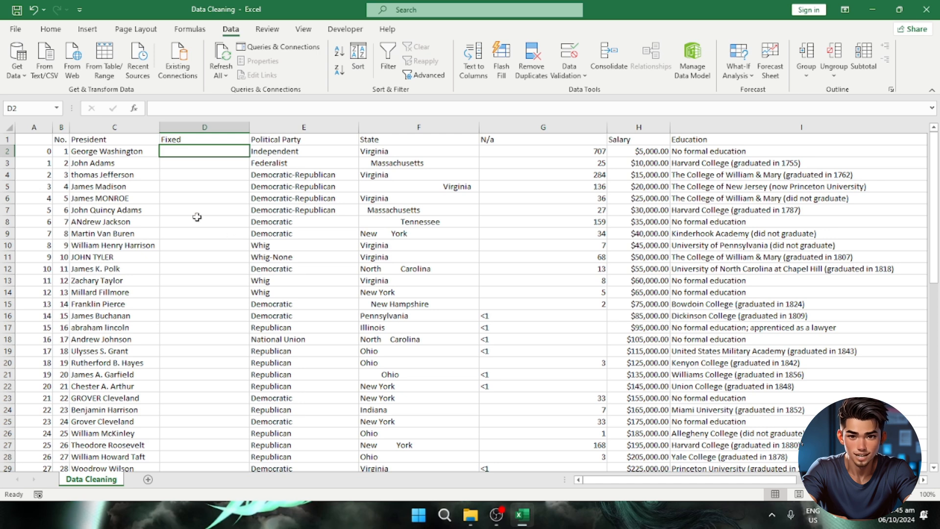
Step: Enter the formula =UPPER(C2) in cell D2 of the Fixed column to convert the first president's name to uppercase
{"action": "left_click", "coordinate": [125, 199]}
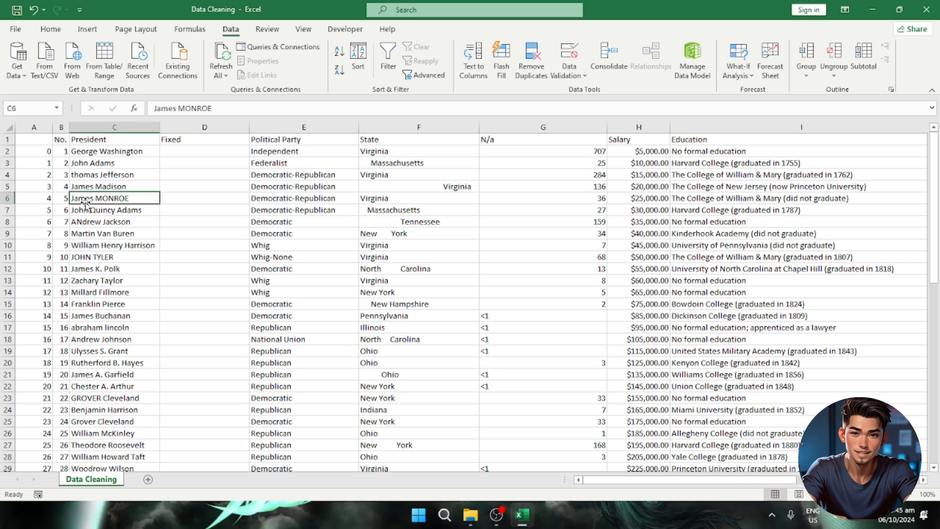
{"action": "left_click", "coordinate": [213, 148]}
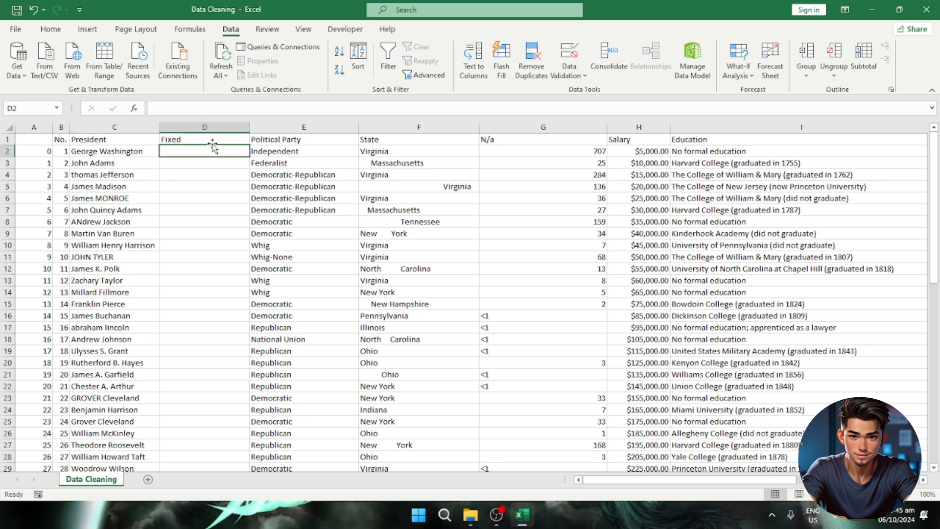
{"action": "type", "text": "="}
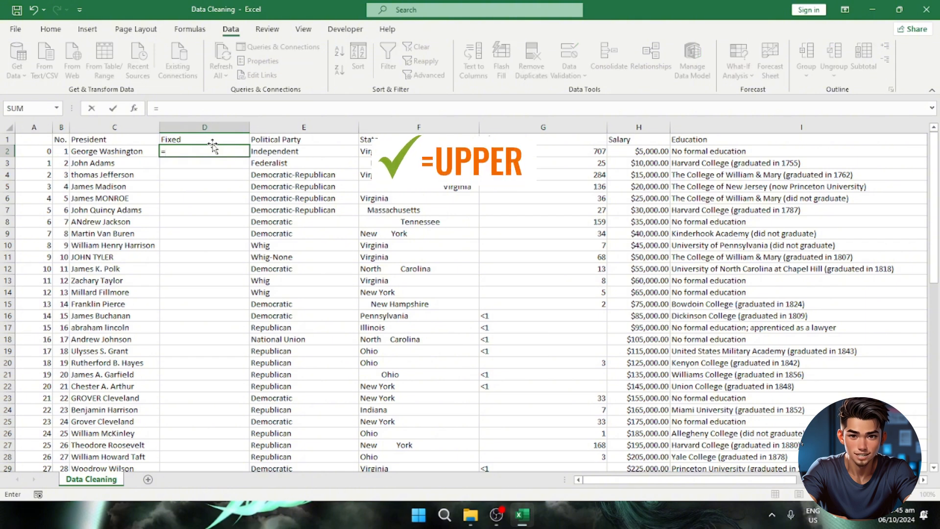
{"action": "type", "text": "UPPER"}
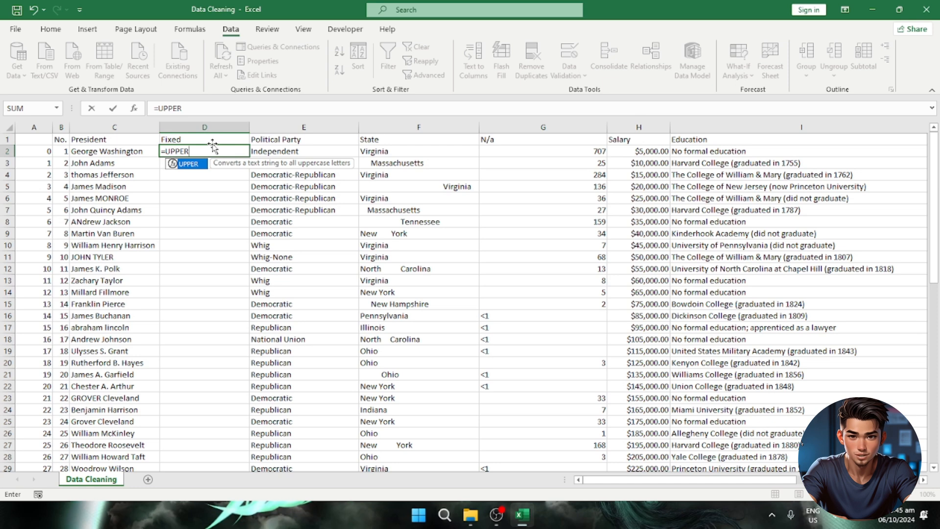
{"action": "type", "text": "("}
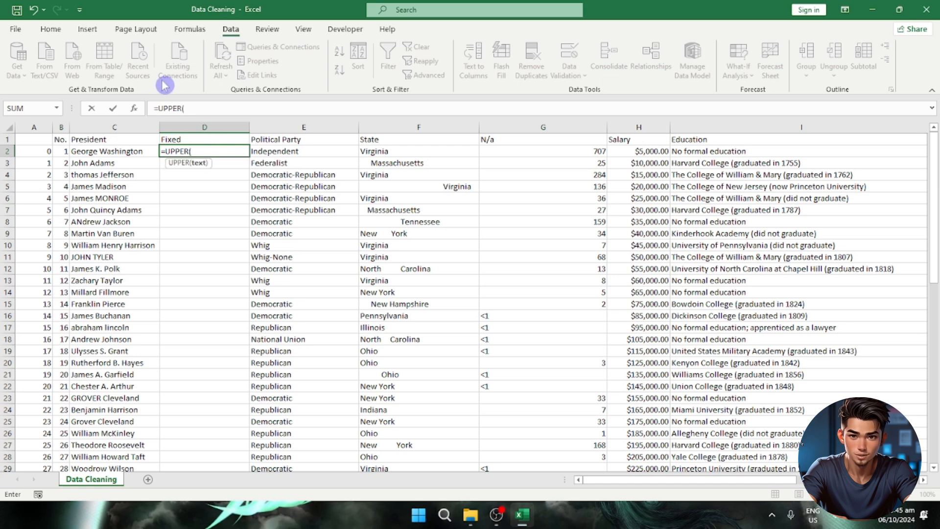
{"action": "left_click", "coordinate": [136, 152]}
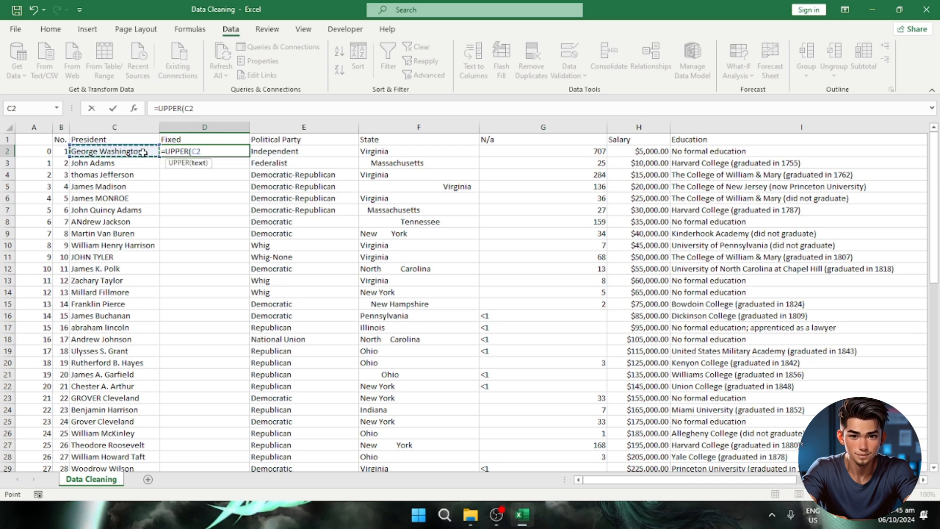
{"action": "type", "text": ")"}
{"action": "key", "text": "Return"}
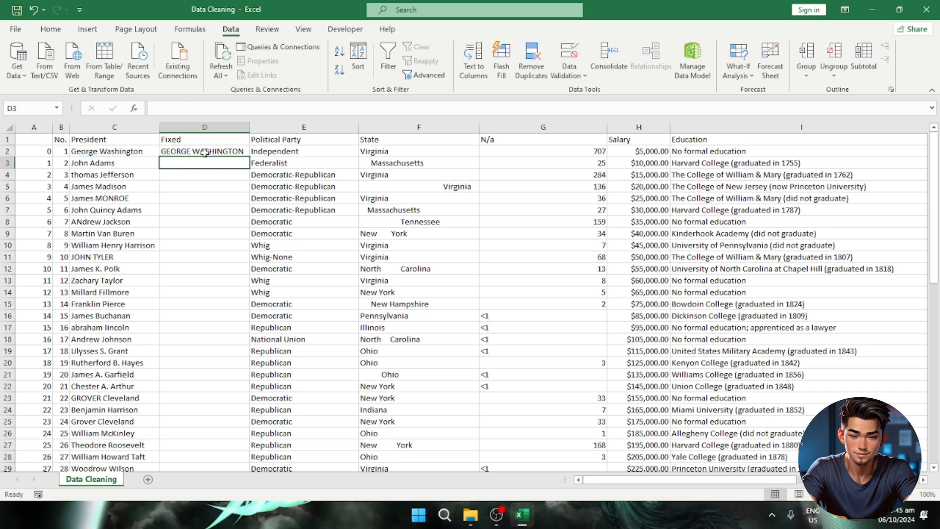
Step: Fill the UPPER formula from D2 down the Fixed column to the last record and check the uppercase names
{"action": "left_click", "coordinate": [181, 153]}
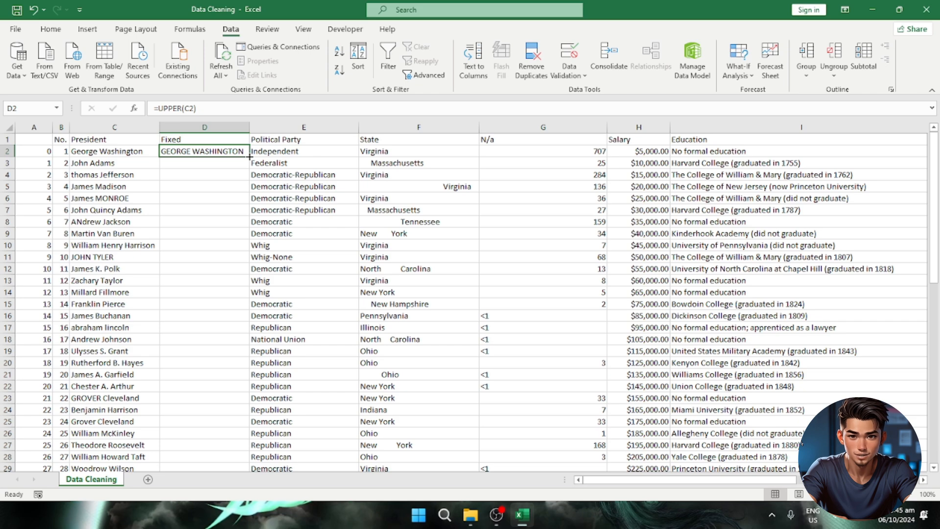
{"action": "double_click", "coordinate": [249, 157]}
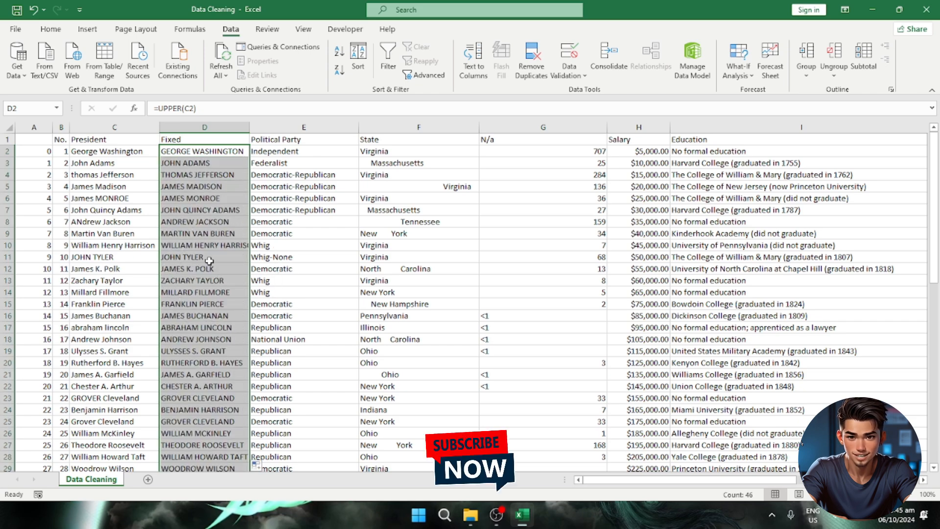
{"action": "scroll", "coordinate": [209, 261], "scroll_direction": "down", "scroll_amount": 8}
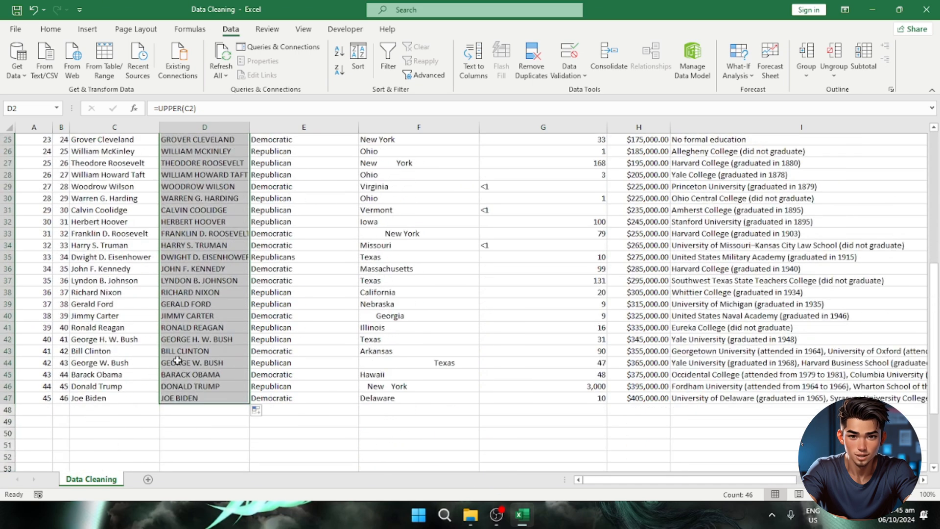
{"action": "scroll", "coordinate": [177, 360], "scroll_direction": "up", "scroll_amount": 8}
Step: Replace the formula in cell D2 with =PROPER(C2) to put the president's name in proper case
{"action": "left_click", "coordinate": [212, 174]}
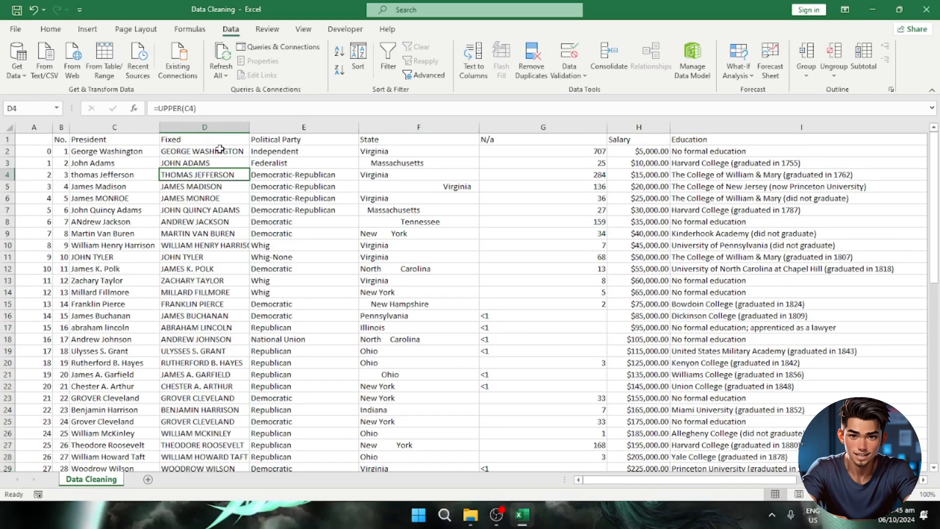
{"action": "left_click", "coordinate": [219, 150]}
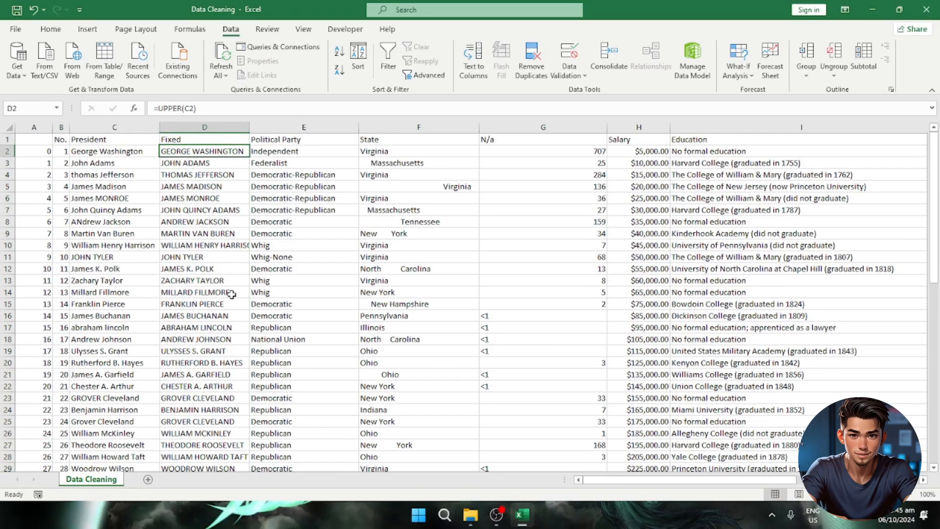
{"action": "scroll", "coordinate": [189, 288], "scroll_direction": "down", "scroll_amount": 3}
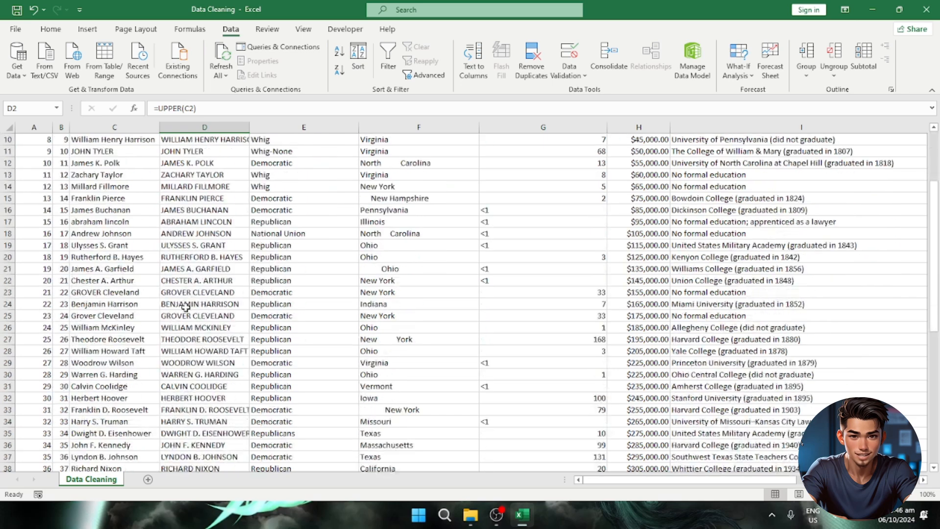
{"action": "scroll", "coordinate": [189, 288], "scroll_direction": "up", "scroll_amount": 3}
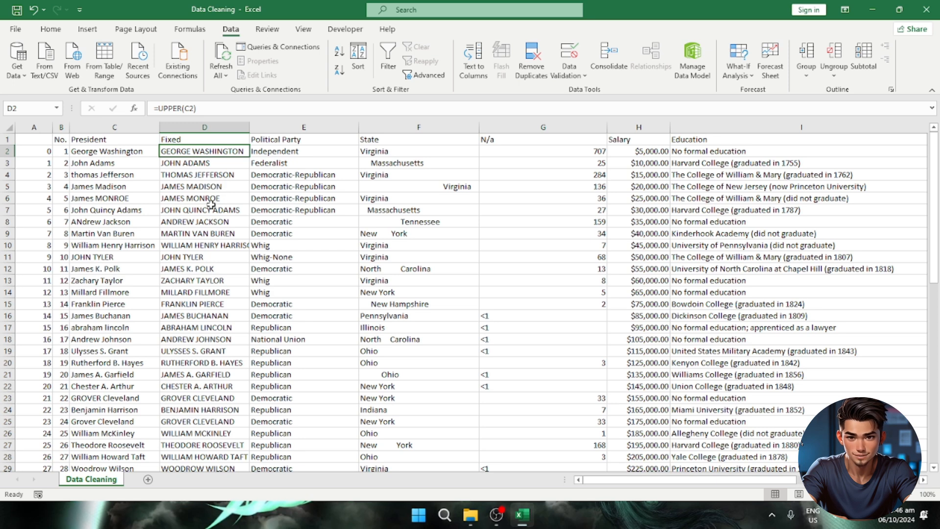
{"action": "type", "text": "="}
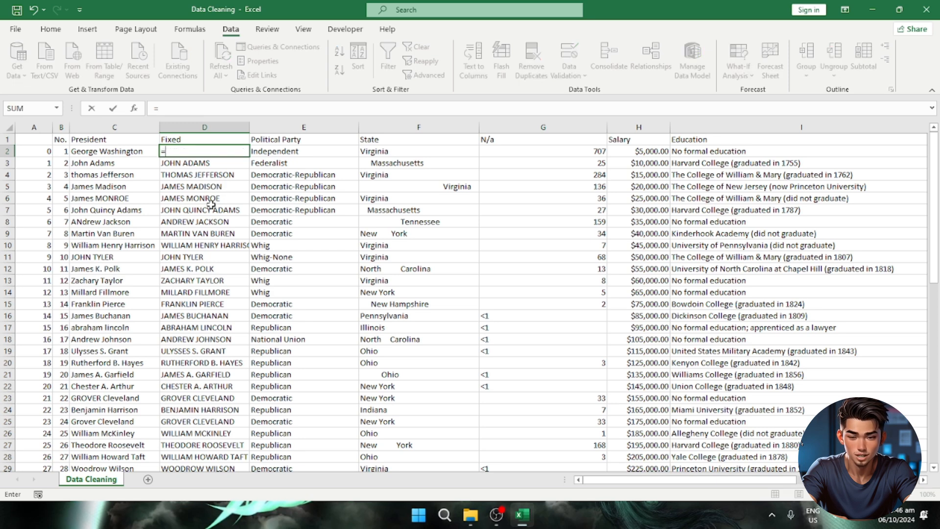
{"action": "type", "text": "PROPER"}
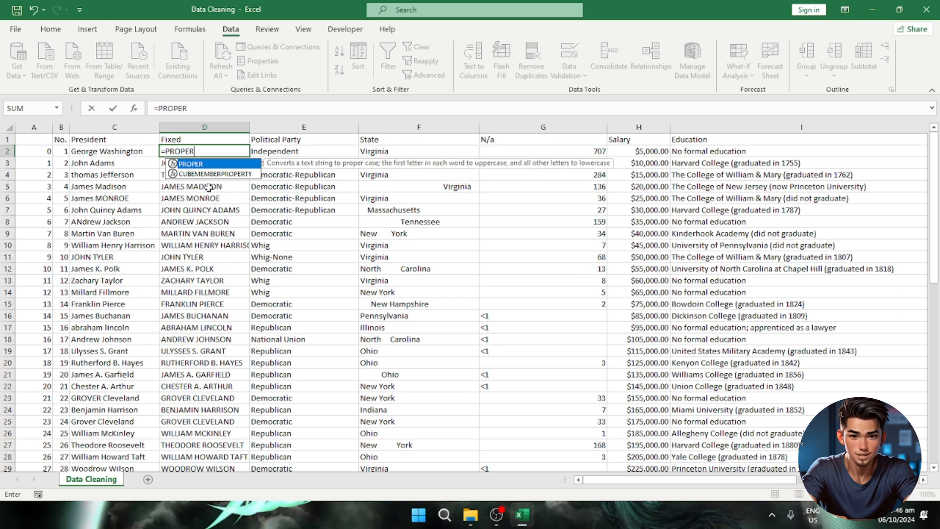
{"action": "type", "text": "("}
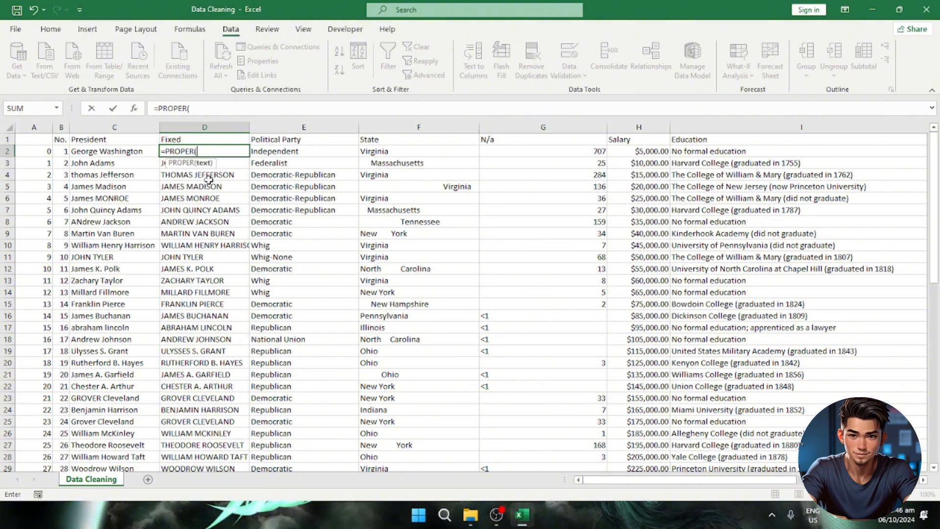
{"action": "left_click", "coordinate": [108, 154]}
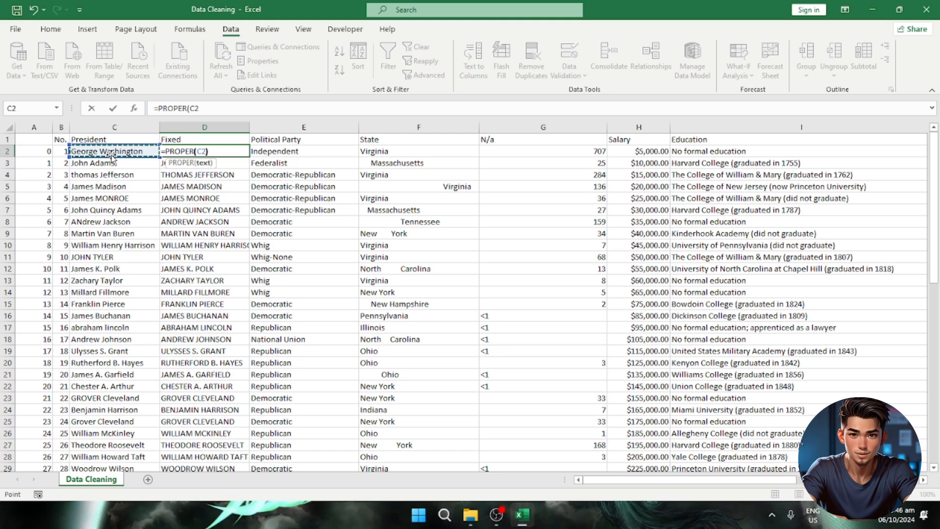
{"action": "key", "text": "Return"}
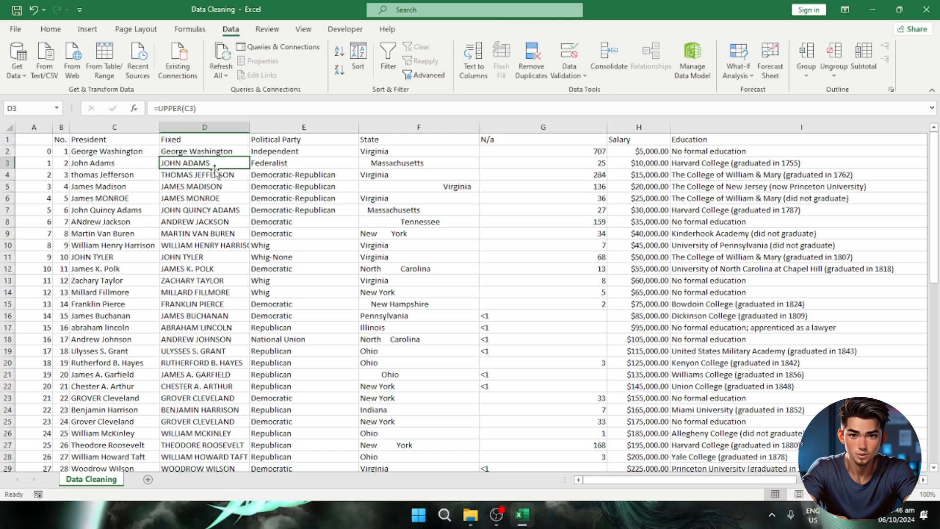
Step: Fill the PROPER formula from D2 down the Fixed column to the last record and check the filled rows
{"action": "left_click", "coordinate": [177, 151]}
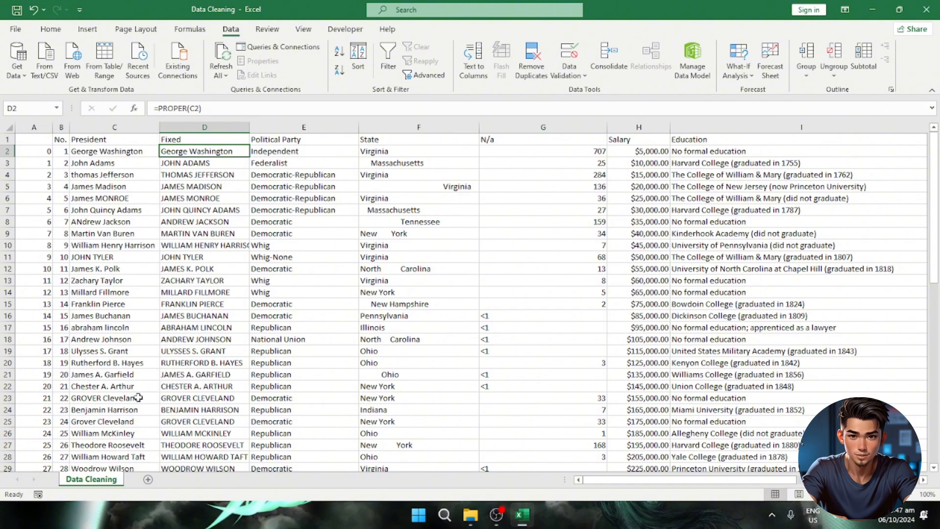
{"action": "double_click", "coordinate": [249, 157]}
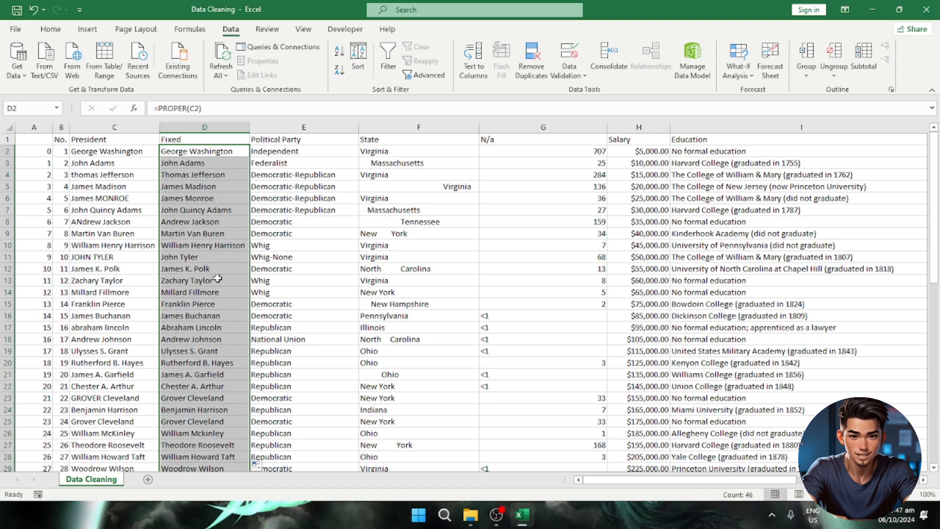
{"action": "scroll", "coordinate": [199, 304], "scroll_direction": "down", "scroll_amount": 9}
{"action": "scroll", "coordinate": [191, 343], "scroll_direction": "up", "scroll_amount": 6}
{"action": "scroll", "coordinate": [189, 319], "scroll_direction": "up", "scroll_amount": 3}
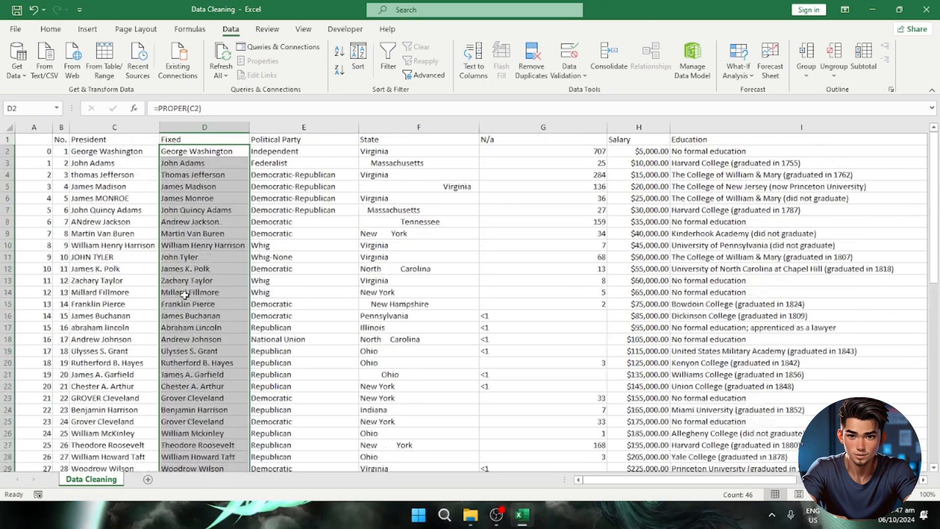
Step: Examine the proper-case names in the Fixed column down to the last record, comparing them with the President column
{"action": "left_click", "coordinate": [198, 220]}
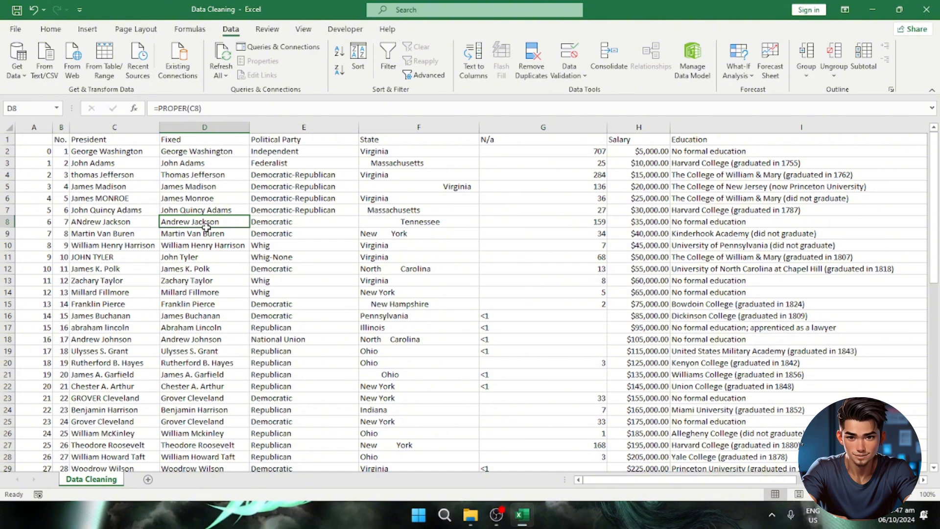
{"action": "scroll", "coordinate": [195, 236], "scroll_direction": "down", "scroll_amount": 1}
{"action": "scroll", "coordinate": [191, 216], "scroll_direction": "up", "scroll_amount": 1}
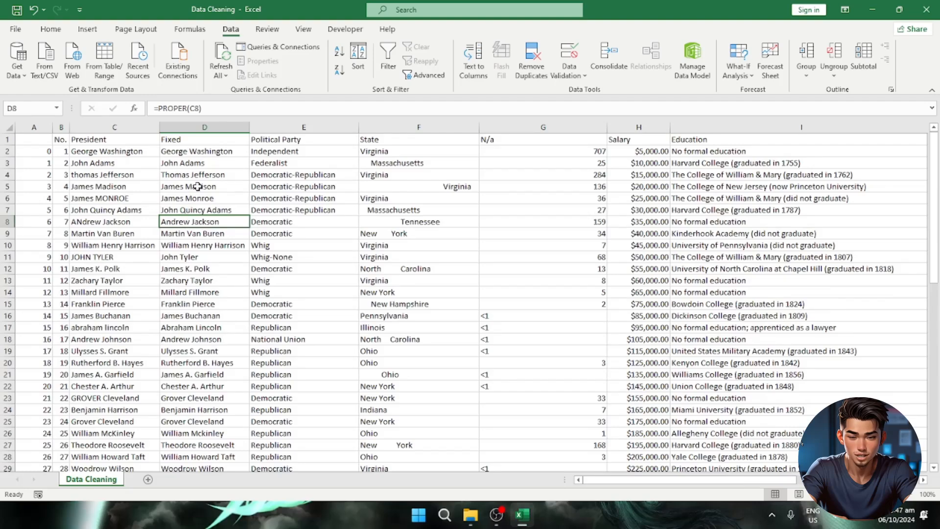
{"action": "left_click", "coordinate": [220, 128]}
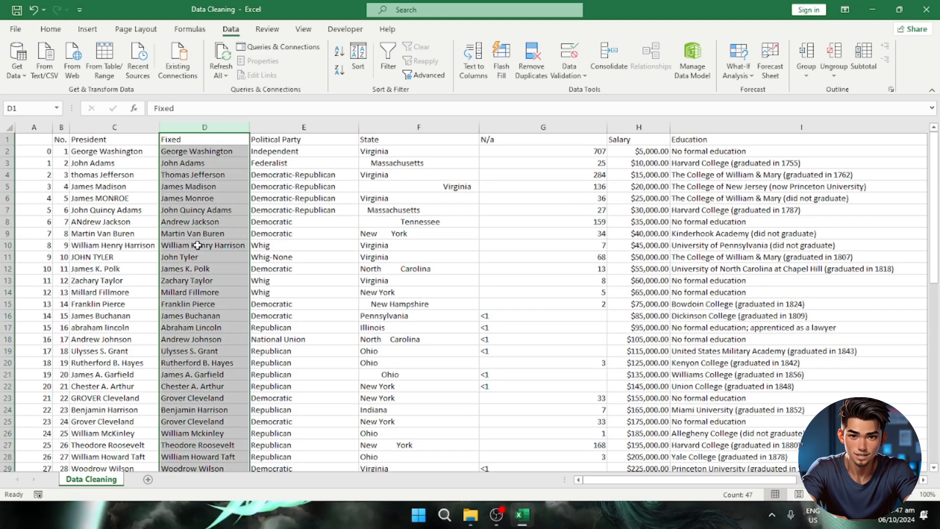
{"action": "scroll", "coordinate": [202, 289], "scroll_direction": "down", "scroll_amount": 5}
{"action": "scroll", "coordinate": [202, 289], "scroll_direction": "up", "scroll_amount": 2}
{"action": "scroll", "coordinate": [191, 343], "scroll_direction": "down", "scroll_amount": 5}
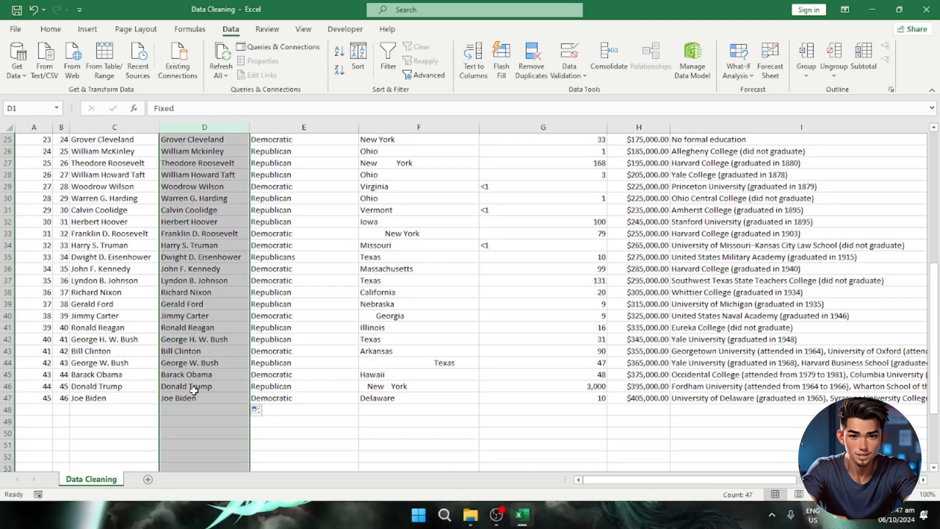
{"action": "scroll", "coordinate": [196, 348], "scroll_direction": "up", "scroll_amount": 8}
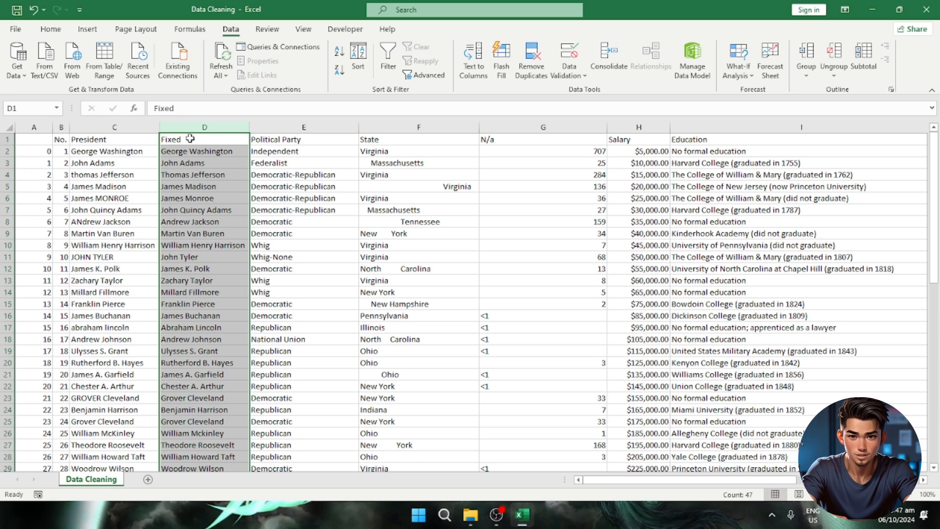
Step: Examine the Political Party column from the header to the last record for inconsistent party names
{"action": "left_click", "coordinate": [303, 127]}
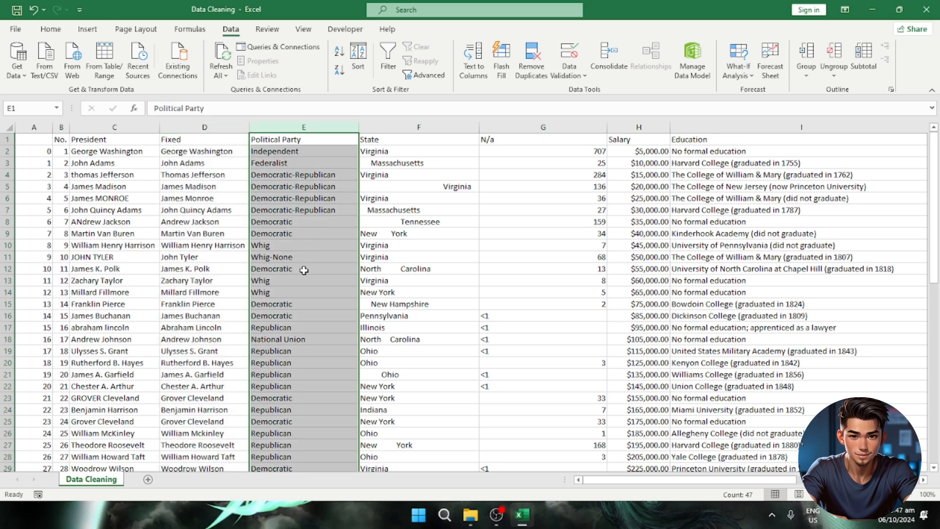
{"action": "scroll", "coordinate": [304, 270], "scroll_direction": "down", "scroll_amount": 1}
{"action": "scroll", "coordinate": [302, 270], "scroll_direction": "up", "scroll_amount": 1}
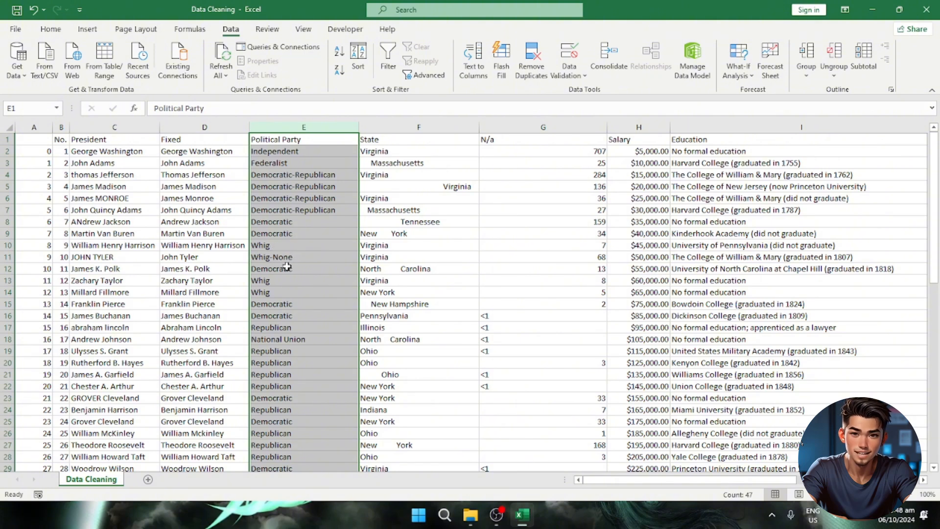
{"action": "scroll", "coordinate": [289, 294], "scroll_direction": "down", "scroll_amount": 4}
{"action": "scroll", "coordinate": [293, 301], "scroll_direction": "up", "scroll_amount": 4}
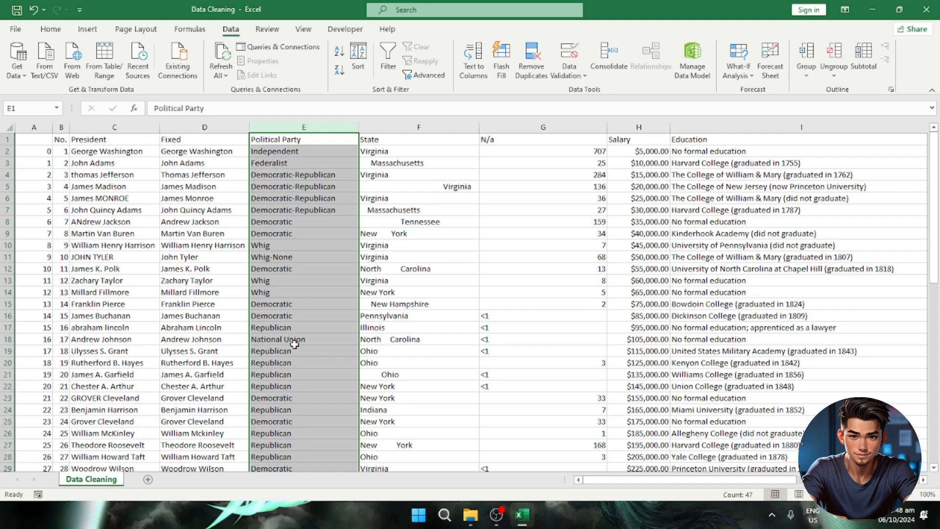
{"action": "scroll", "coordinate": [319, 385], "scroll_direction": "down", "scroll_amount": 11}
{"action": "scroll", "coordinate": [311, 380], "scroll_direction": "up", "scroll_amount": 6}
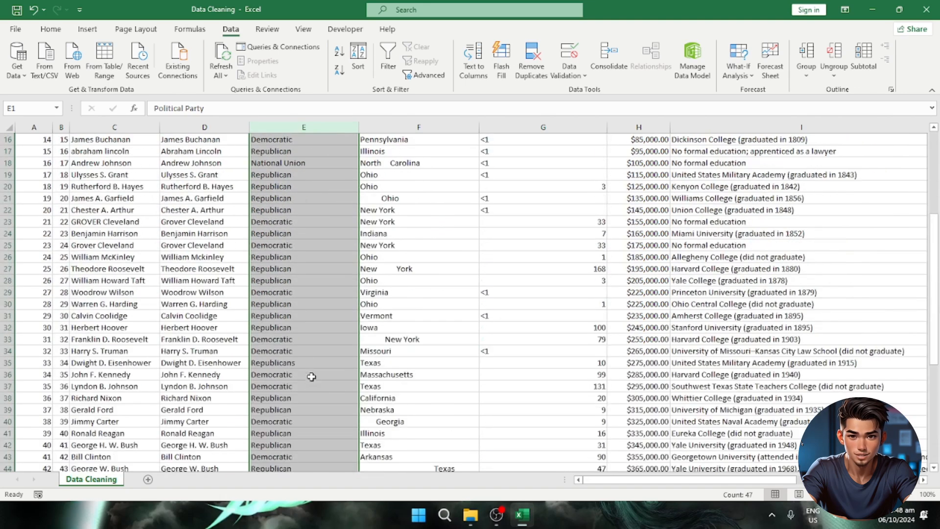
{"action": "scroll", "coordinate": [311, 376], "scroll_direction": "up", "scroll_amount": 5}
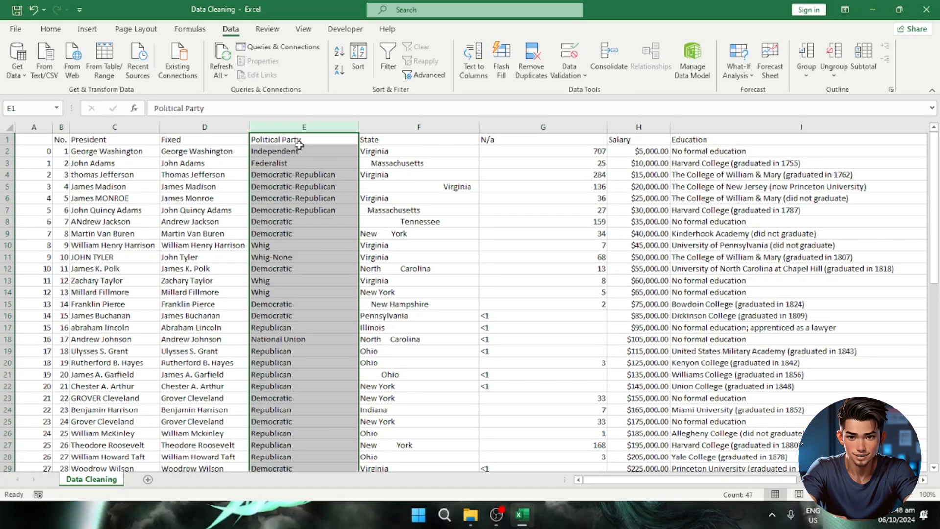
Step: Turn on filtering with row 2 as the filter row and select its Political Party cell
{"action": "left_click", "coordinate": [4, 151]}
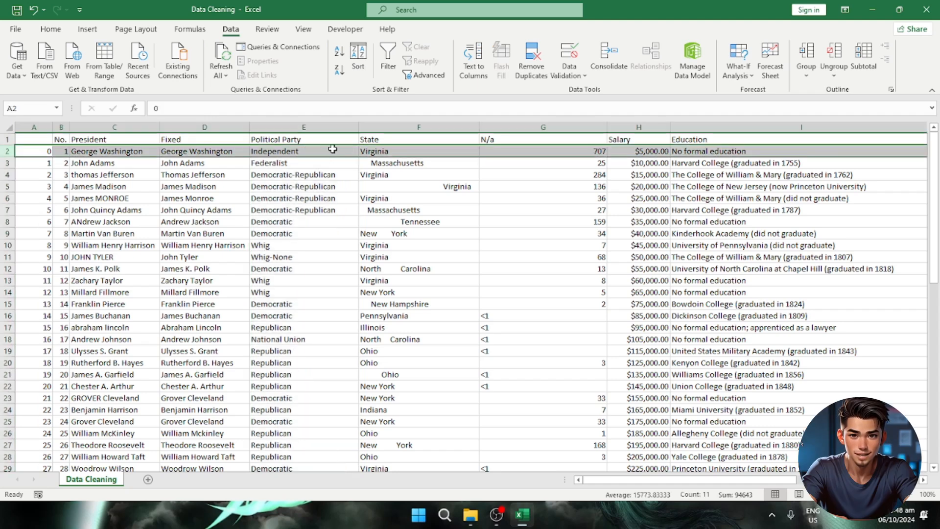
{"action": "key", "text": "ctrl+shift+l"}
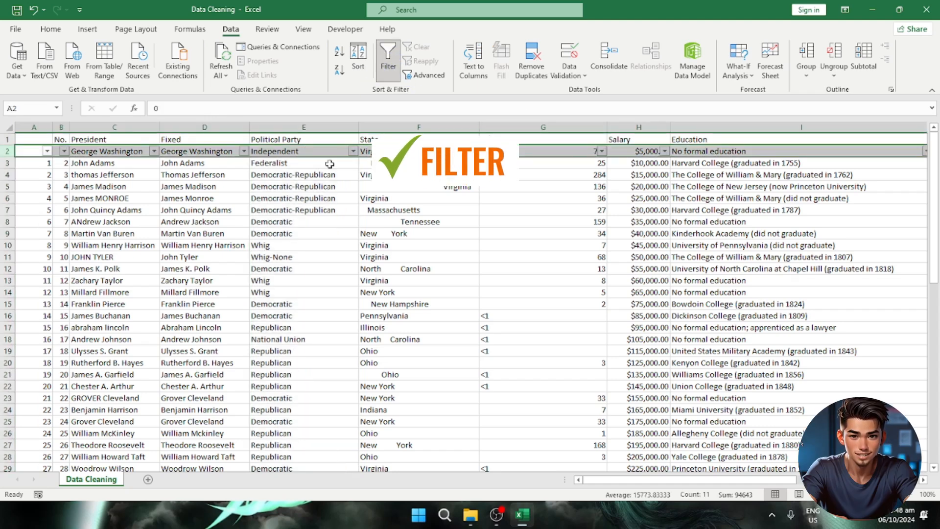
{"action": "left_click", "coordinate": [333, 152]}
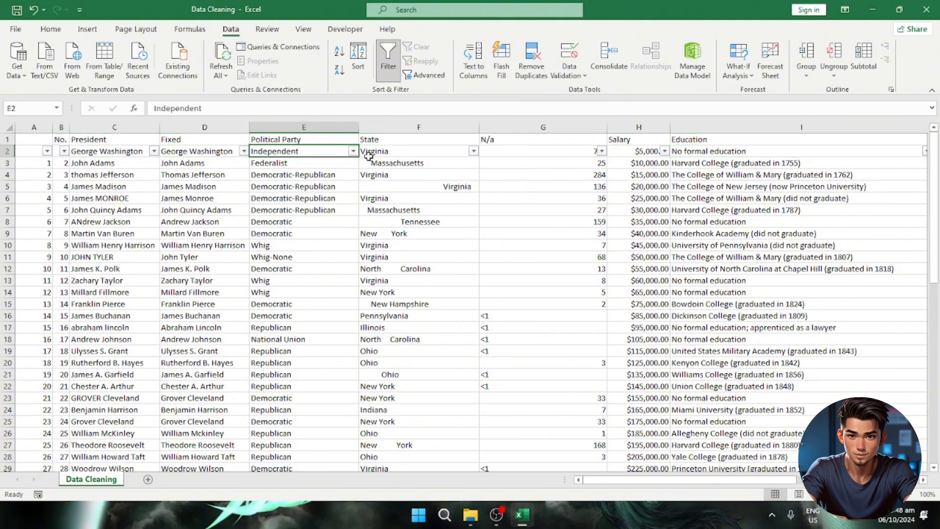
Step: Filter the Political Party column to show only the Republican and Republicans entries
{"action": "left_click", "coordinate": [352, 152]}
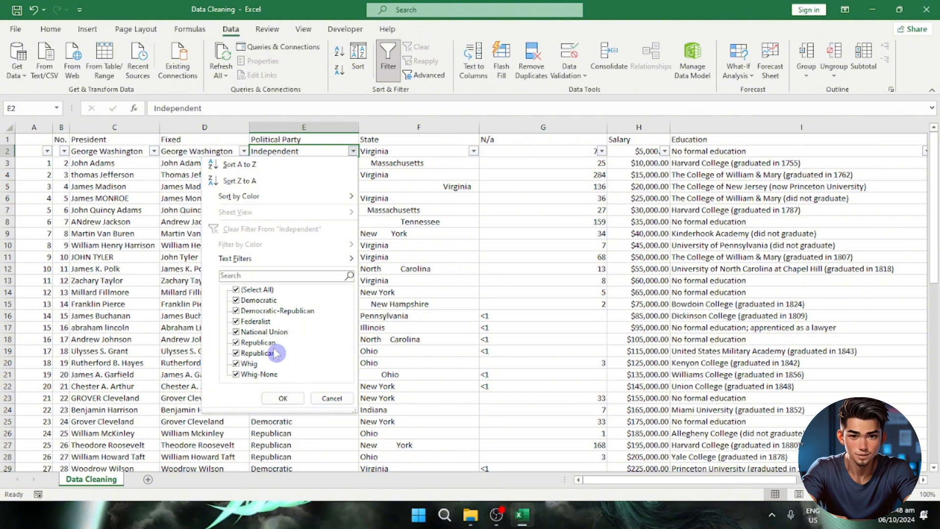
{"action": "left_click", "coordinate": [236, 289]}
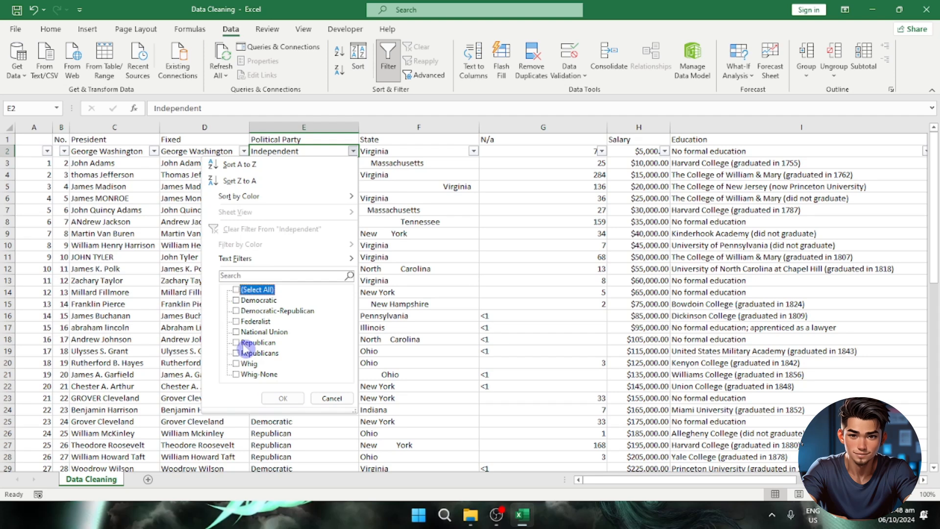
{"action": "left_click", "coordinate": [240, 343]}
{"action": "left_click", "coordinate": [241, 353]}
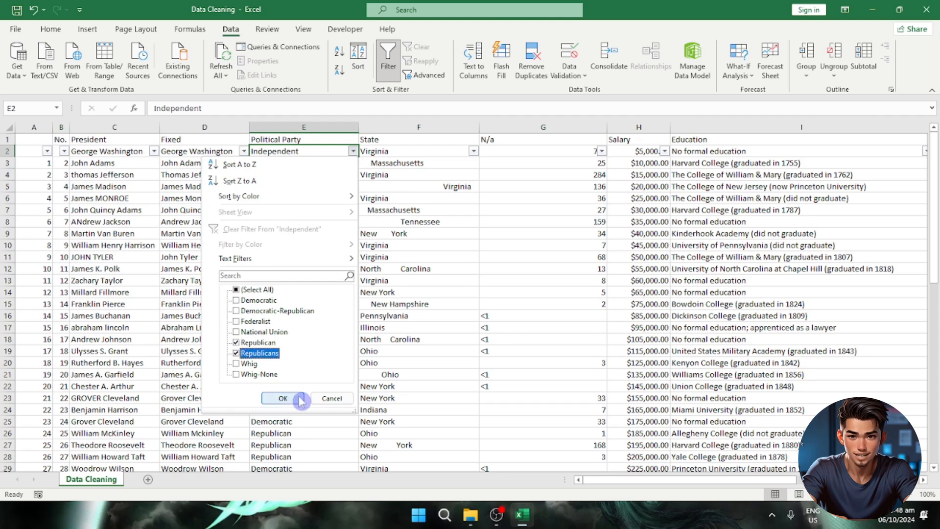
{"action": "left_click", "coordinate": [284, 398]}
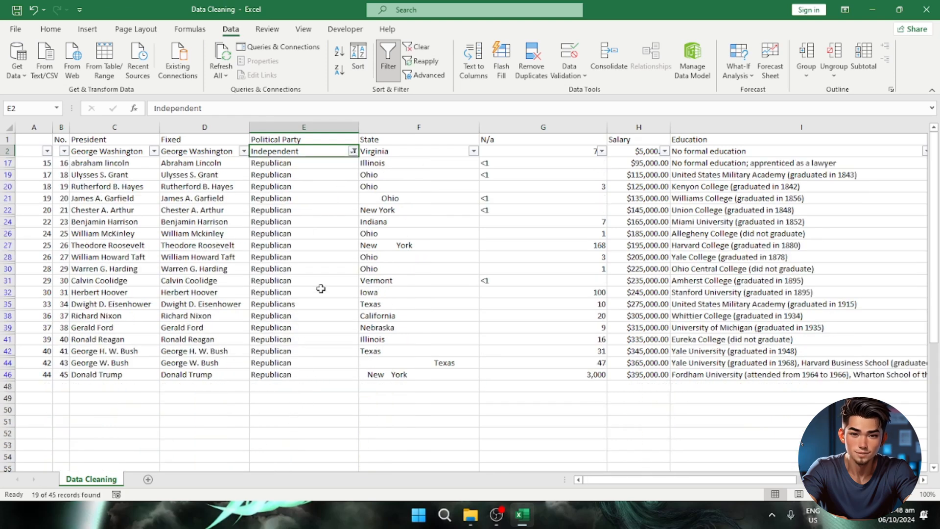
Step: Replace the inconsistent Republicans entry in E35 with Republican by filling down from the visible cell above it, E32
{"action": "left_click", "coordinate": [305, 304]}
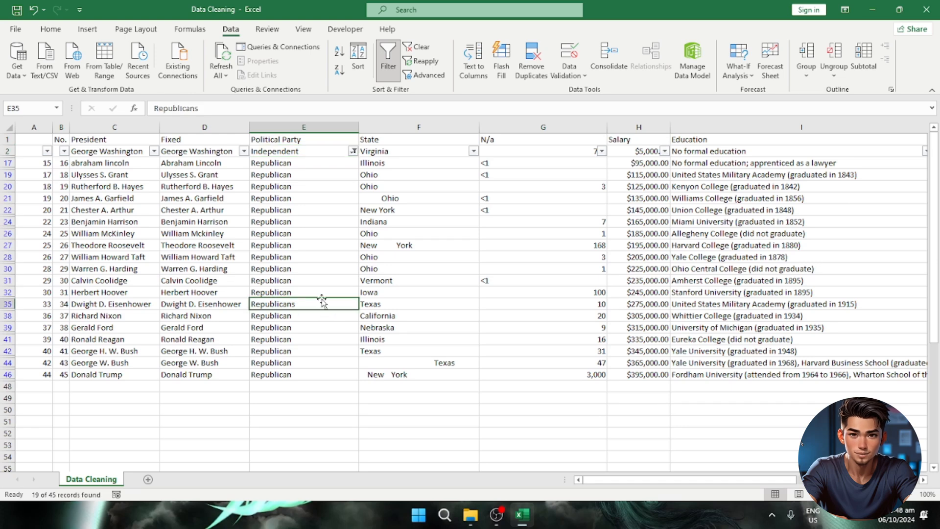
{"action": "left_click", "coordinate": [313, 292]}
{"action": "left_click", "coordinate": [314, 305]}
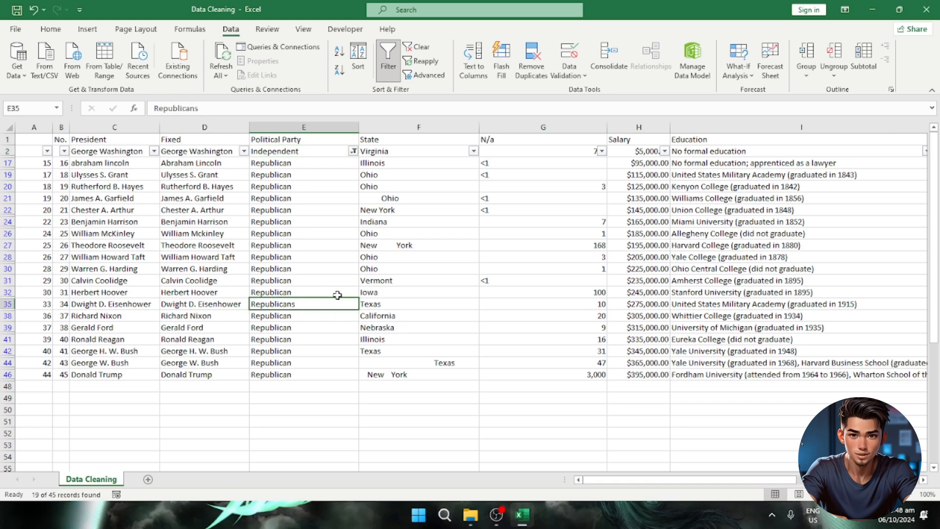
{"action": "left_click", "coordinate": [337, 294]}
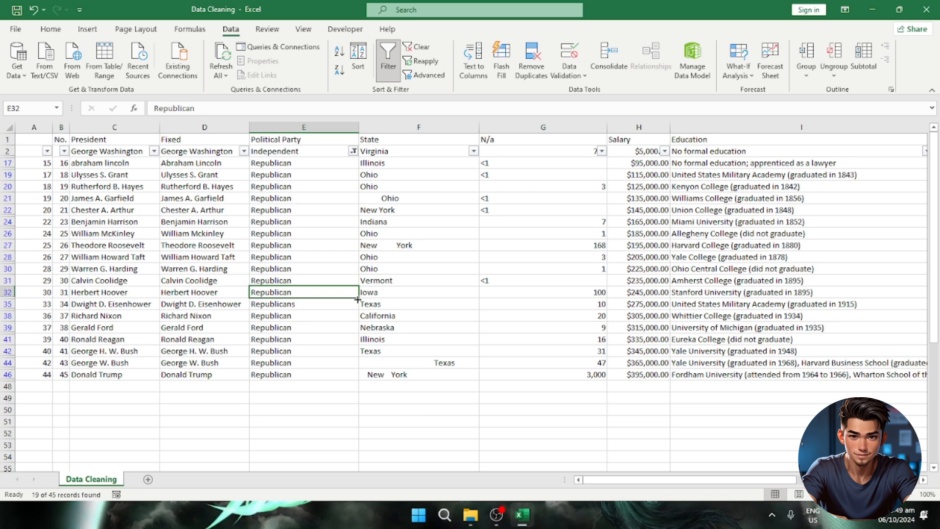
{"action": "left_click_drag", "start_coordinate": [357, 299], "coordinate": [357, 308]}
{"action": "left_click", "coordinate": [315, 327]}
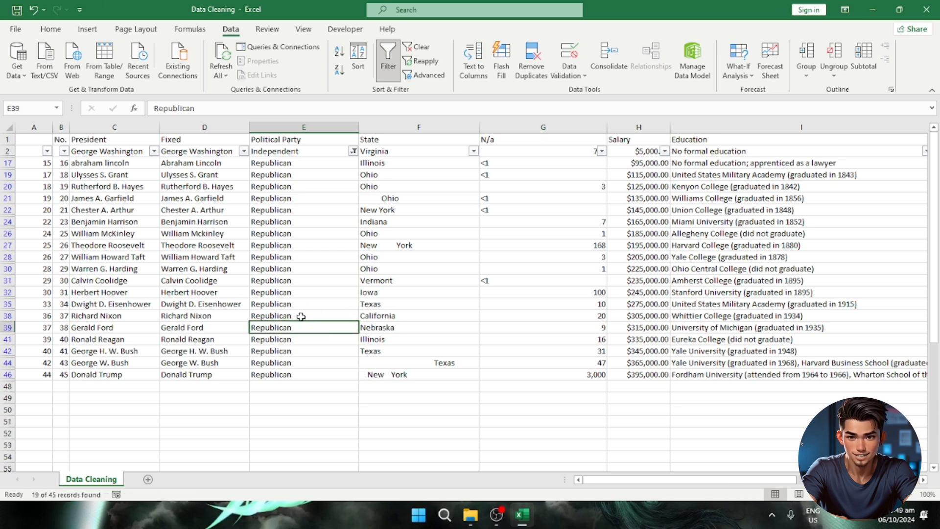
Step: Change the Political Party filter to show only the Whig and Whig-None entries
{"action": "left_click", "coordinate": [353, 151]}
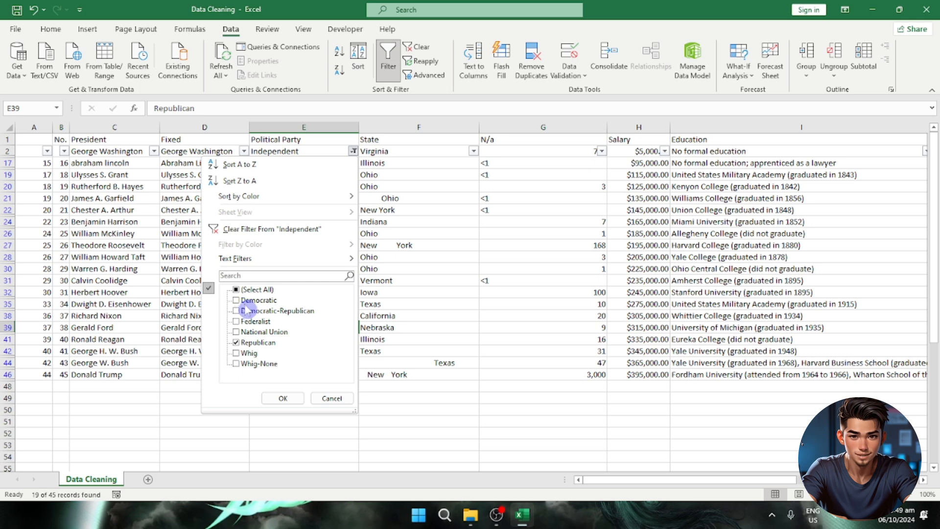
{"action": "left_click", "coordinate": [235, 290]}
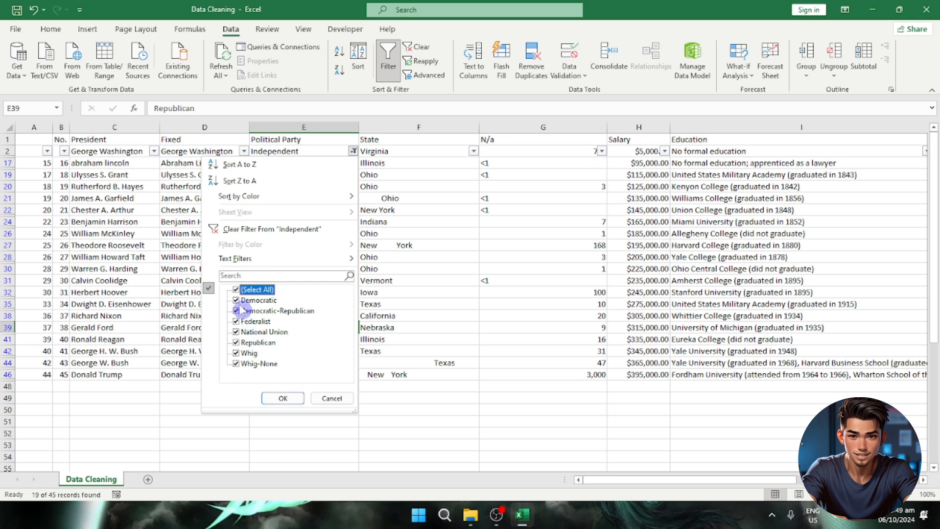
{"action": "left_click", "coordinate": [237, 289]}
{"action": "left_click", "coordinate": [237, 353]}
{"action": "left_click", "coordinate": [237, 363]}
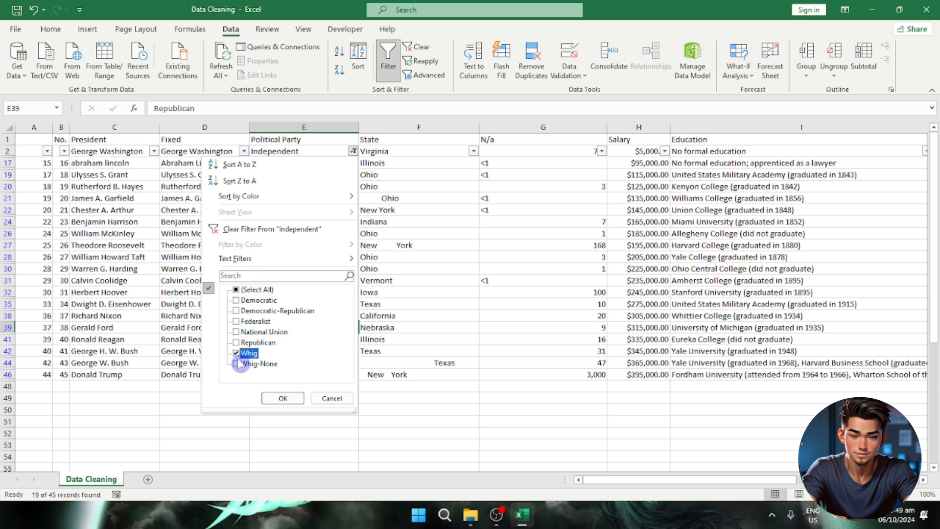
{"action": "left_click", "coordinate": [287, 400]}
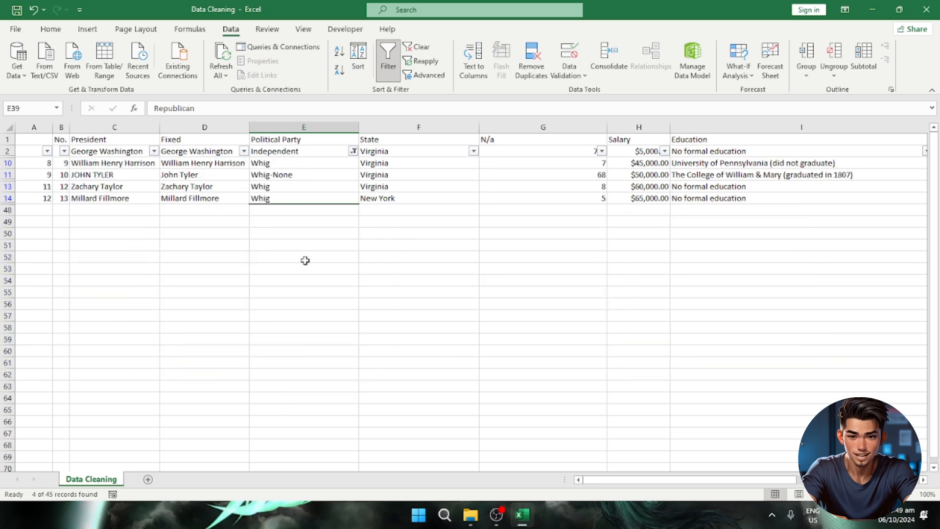
Step: Try removing the -None suffix from the party entry in E11, and undo the edit
{"action": "left_click", "coordinate": [311, 173]}
{"action": "left_click_drag", "start_coordinate": [207, 109], "coordinate": [171, 109]}
{"action": "key", "text": "BackSpace"}
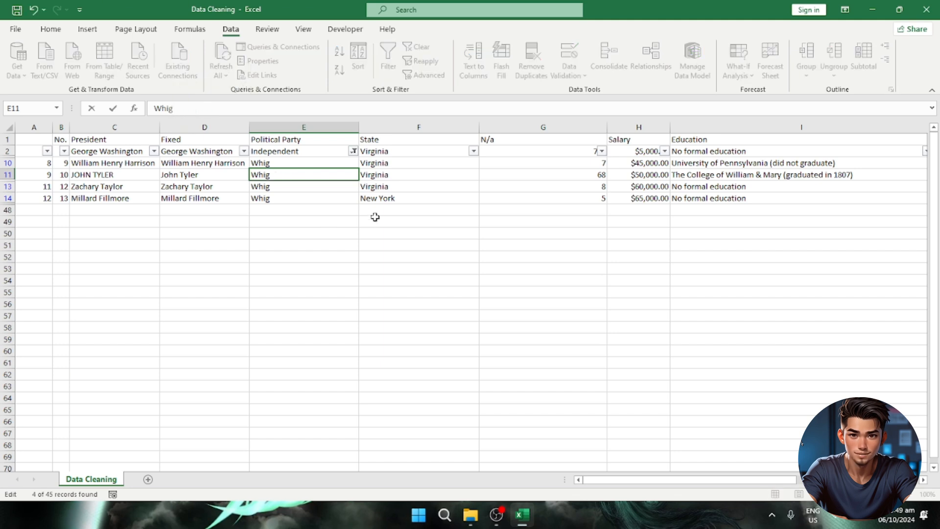
{"action": "left_click", "coordinate": [286, 243]}
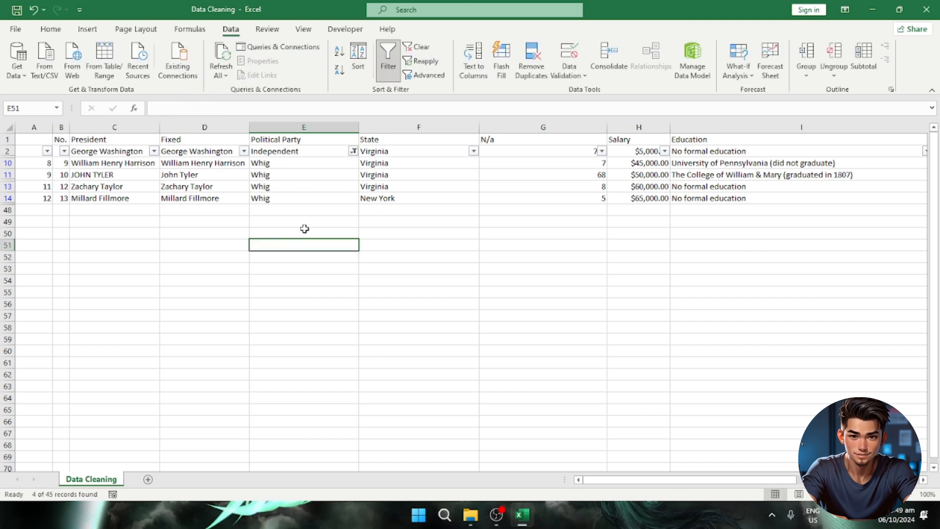
{"action": "key", "text": "ctrl+z"}
Step: Fill Whig from E10 down into E11 to replace the Whig-None entry
{"action": "left_click", "coordinate": [307, 164]}
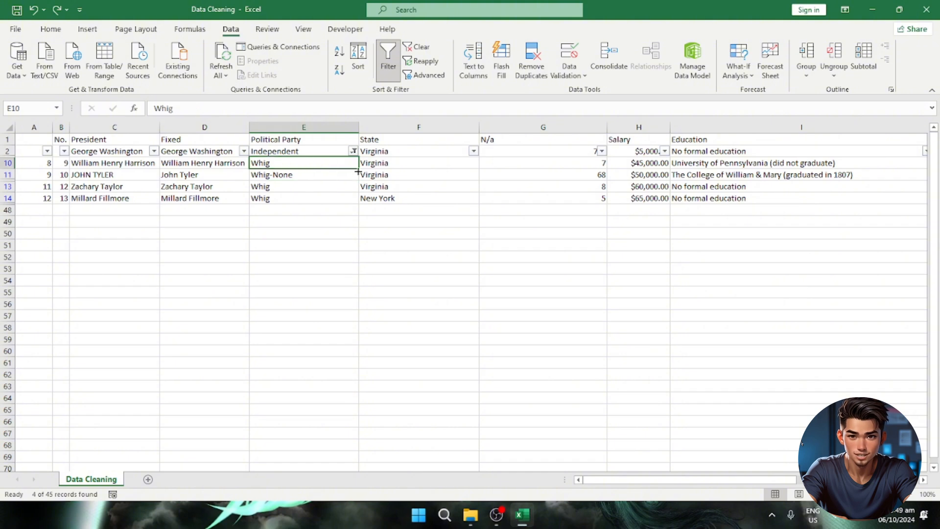
{"action": "left_click_drag", "start_coordinate": [358, 169], "coordinate": [358, 179]}
{"action": "left_click", "coordinate": [306, 244]}
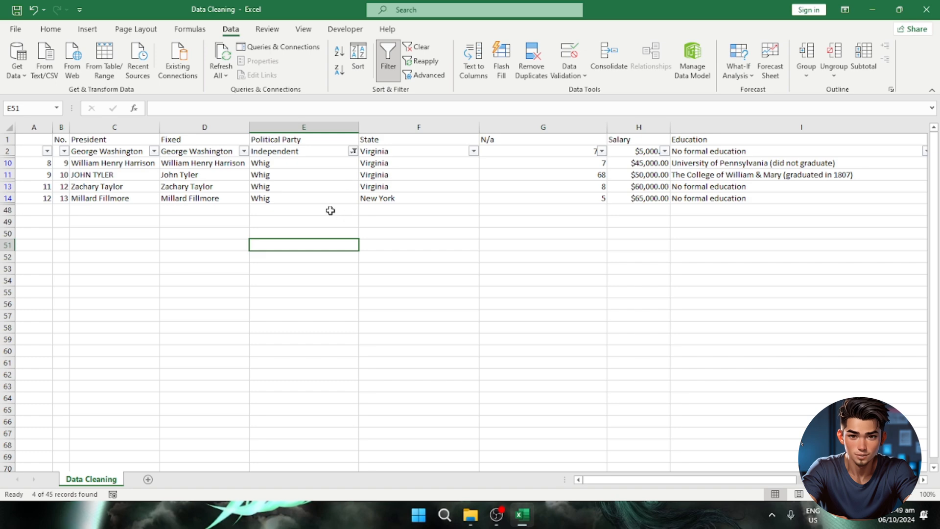
Step: Reset the Political Party filter to show all parties and select the whole column for review
{"action": "left_click", "coordinate": [352, 151]}
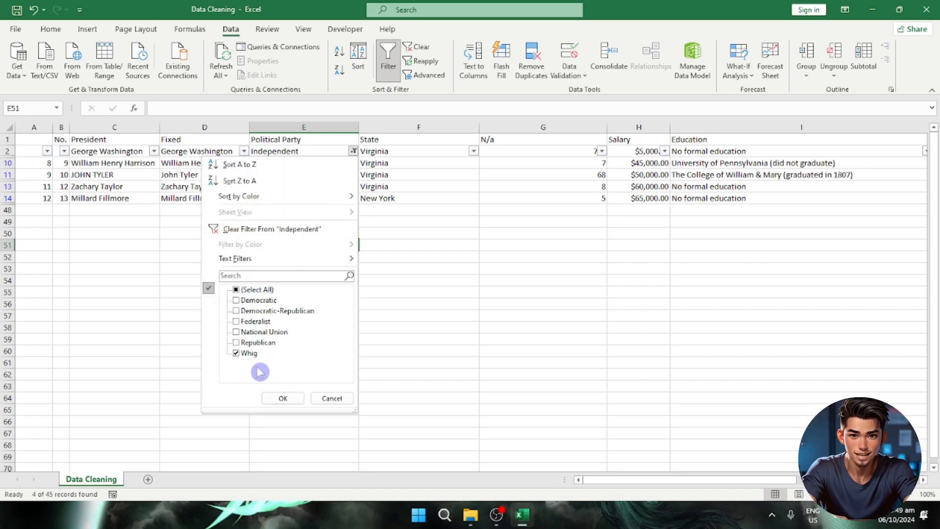
{"action": "left_click", "coordinate": [236, 290]}
{"action": "left_click", "coordinate": [284, 399]}
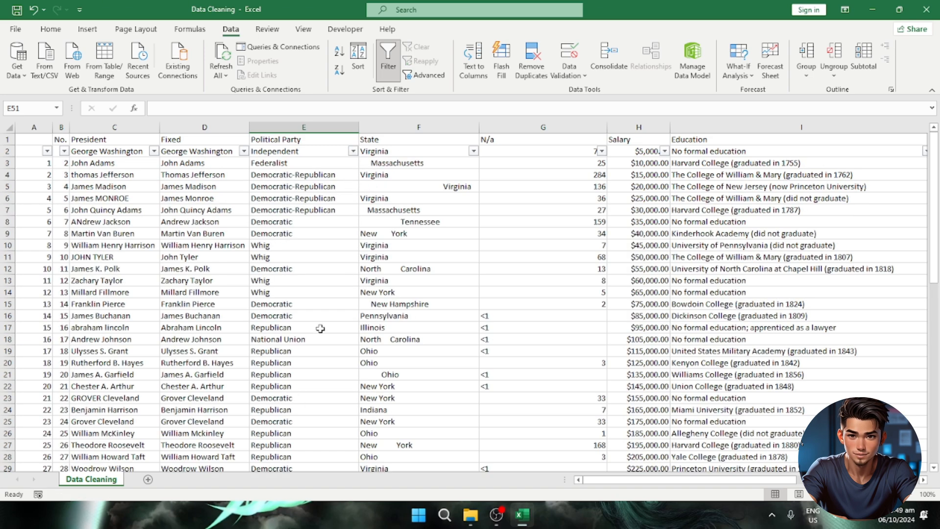
{"action": "left_click", "coordinate": [306, 128]}
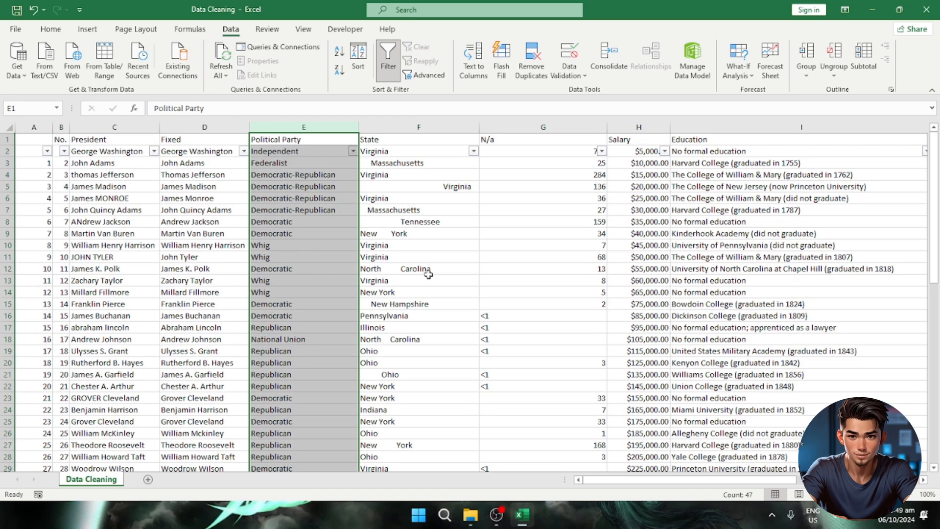
Step: Examine the State column from the header down through the records for stray leading and inner spaces
{"action": "left_click", "coordinate": [422, 232]}
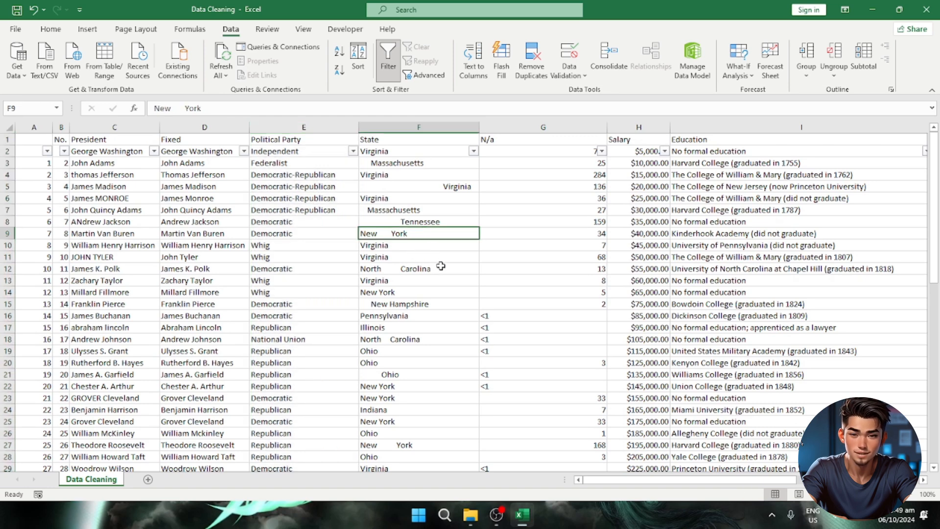
{"action": "left_click", "coordinate": [418, 186]}
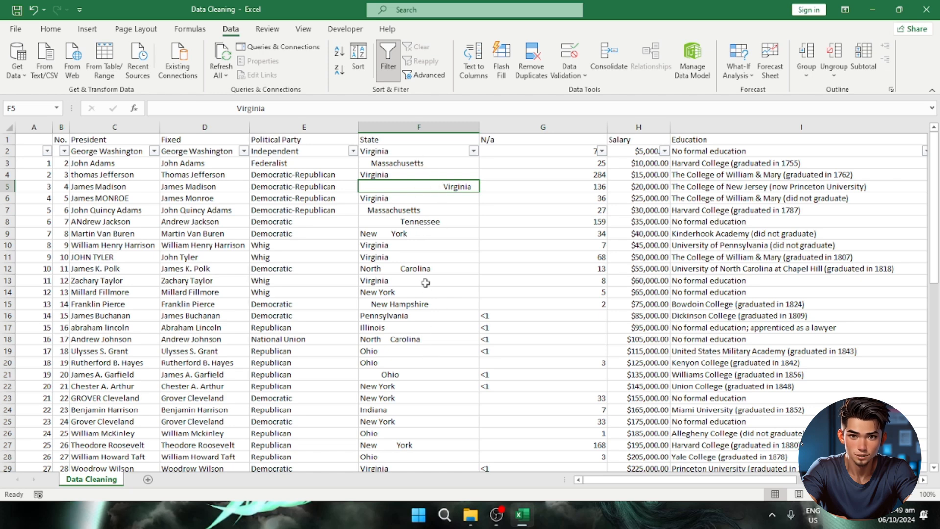
{"action": "left_click", "coordinate": [452, 248]}
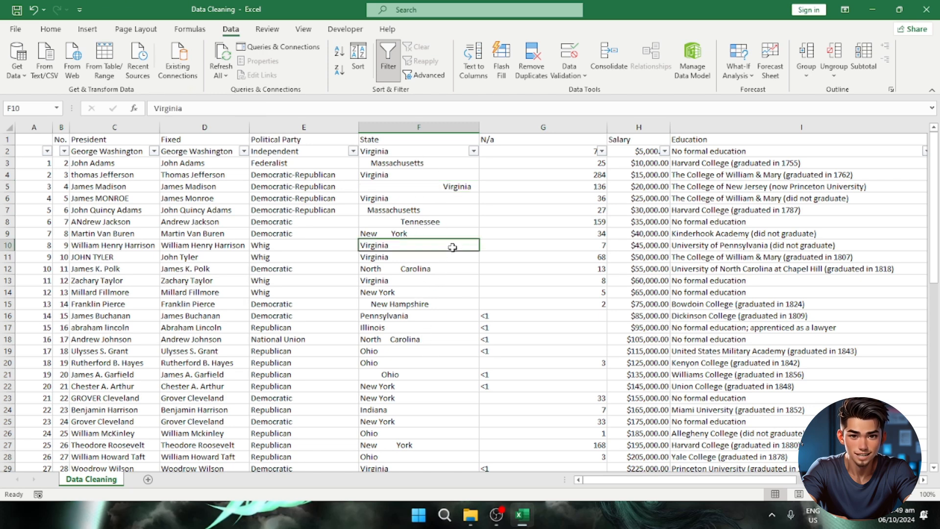
{"action": "left_click", "coordinate": [390, 231]}
{"action": "scroll", "coordinate": [431, 323], "scroll_direction": "down", "scroll_amount": 2}
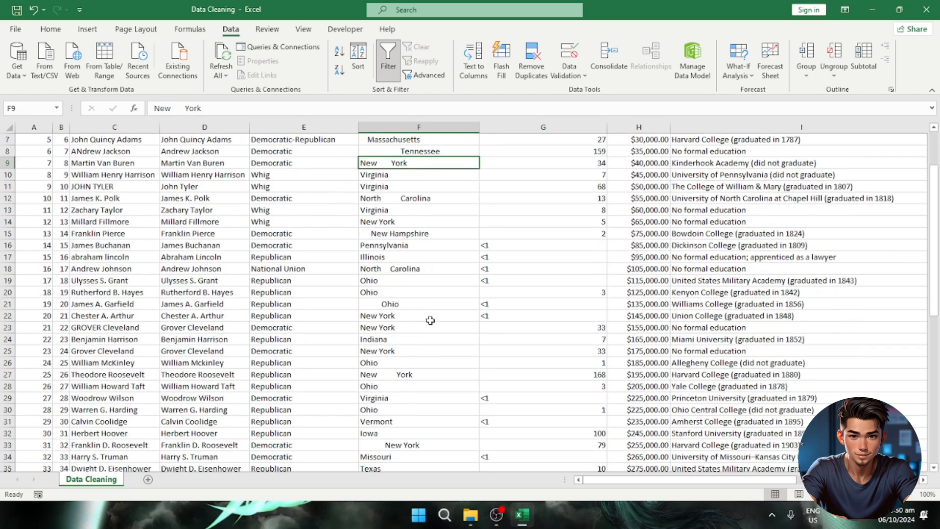
{"action": "left_click", "coordinate": [394, 339]}
{"action": "scroll", "coordinate": [417, 333], "scroll_direction": "up", "scroll_amount": 2}
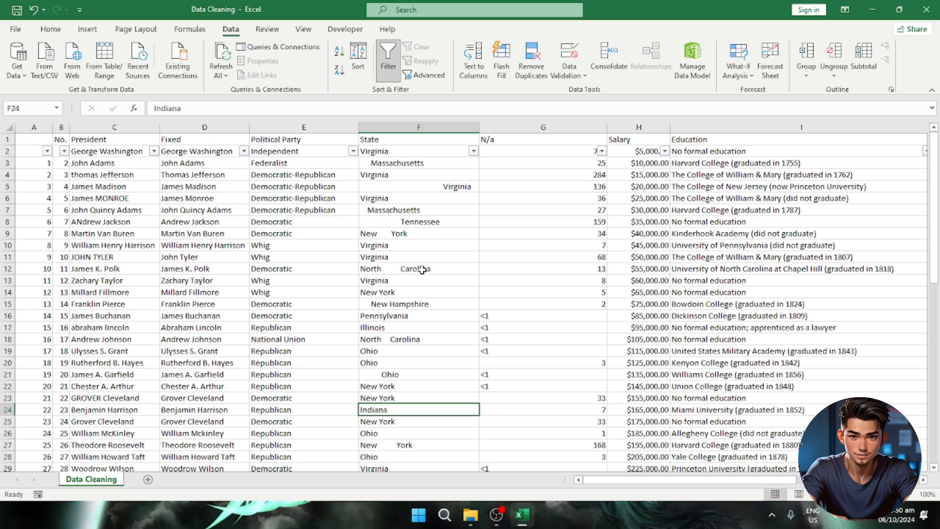
{"action": "scroll", "coordinate": [404, 328], "scroll_direction": "down", "scroll_amount": 11}
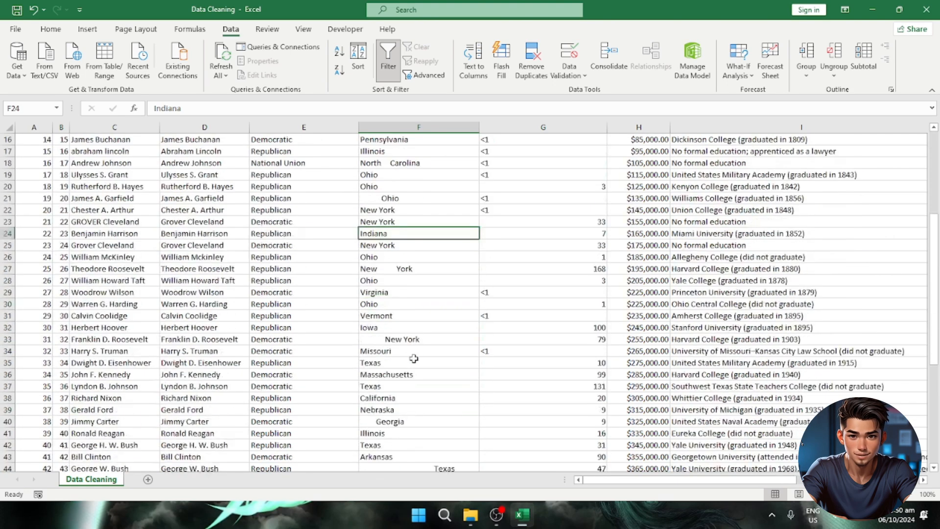
{"action": "scroll", "coordinate": [416, 365], "scroll_direction": "up", "scroll_amount": 6}
{"action": "scroll", "coordinate": [418, 364], "scroll_direction": "up", "scroll_amount": 5}
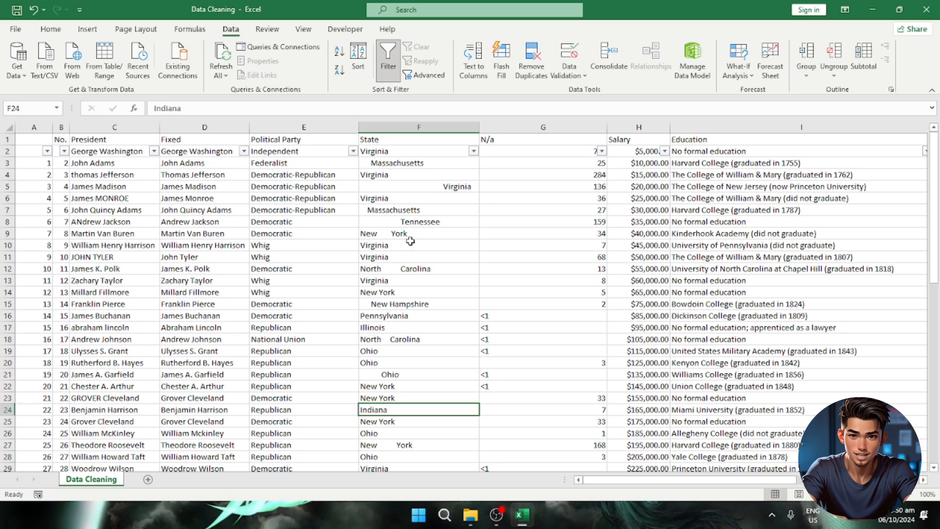
{"action": "scroll", "coordinate": [411, 240], "scroll_direction": "down", "scroll_amount": 1}
{"action": "scroll", "coordinate": [410, 255], "scroll_direction": "up", "scroll_amount": 1}
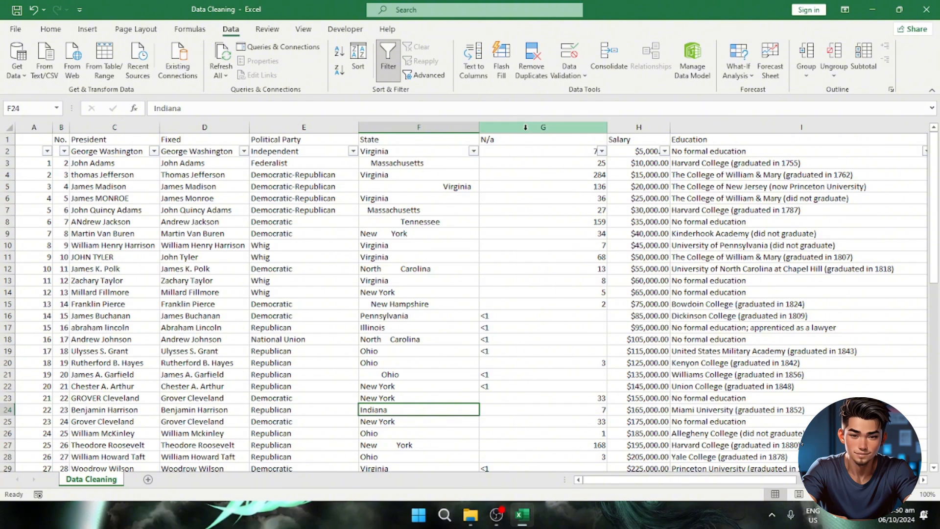
Step: Turn off the filtering on row 2 and select the State column
{"action": "left_click", "coordinate": [7, 151]}
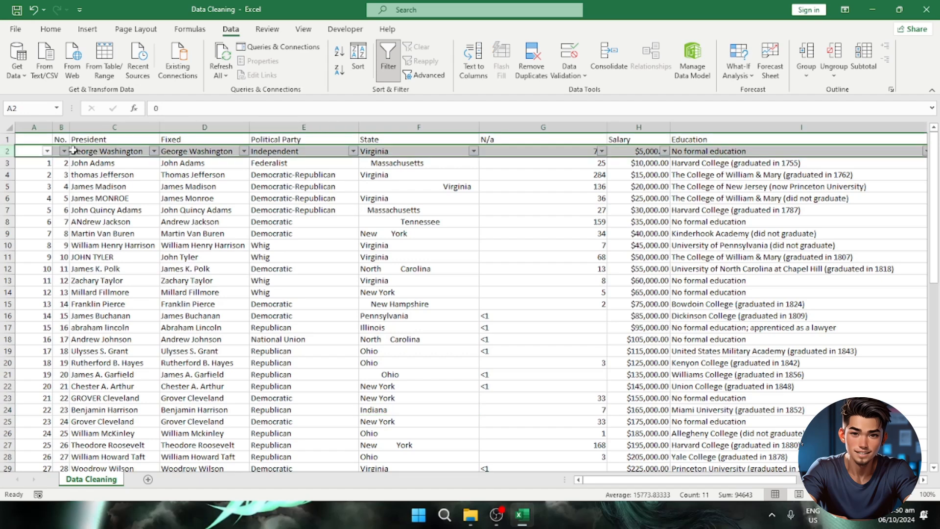
{"action": "left_click", "coordinate": [389, 62]}
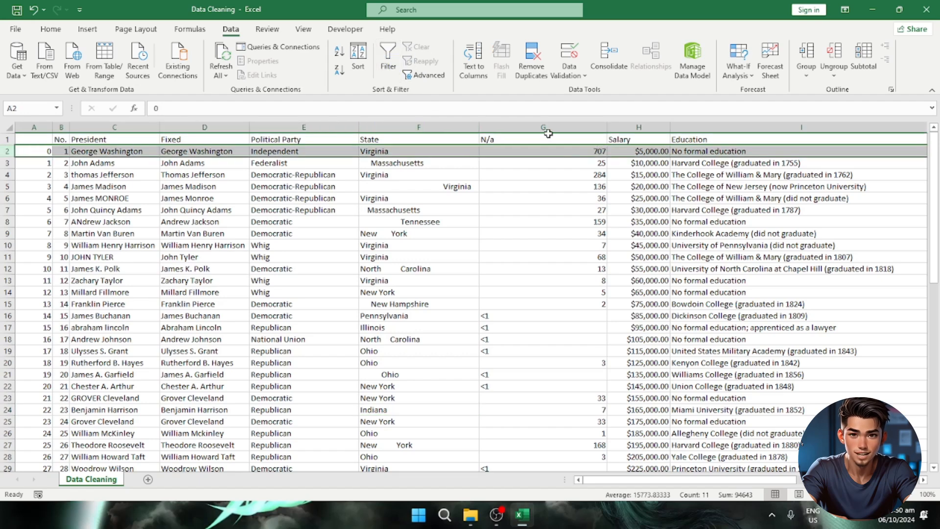
{"action": "left_click", "coordinate": [421, 128]}
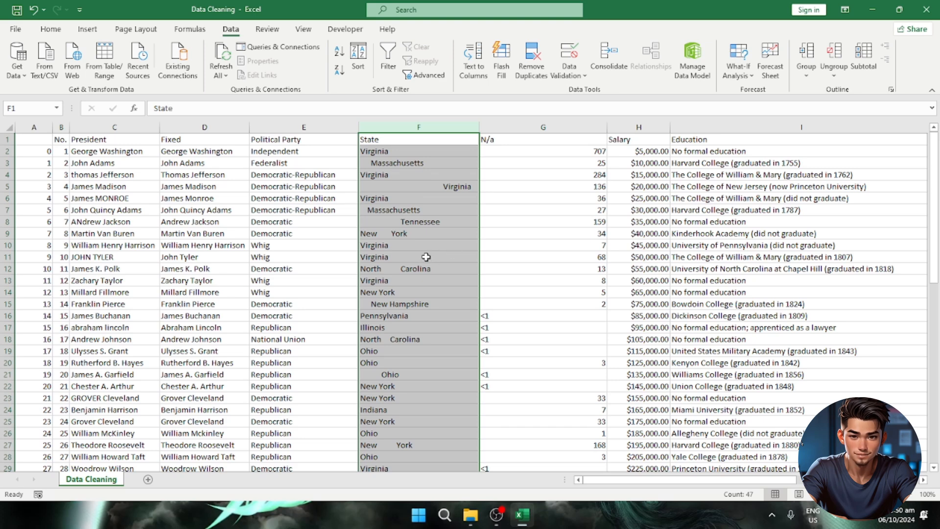
Step: Insert a new column between State and N/a and give it the header Fixed-State in G1
{"action": "left_click", "coordinate": [520, 129]}
{"action": "right_click", "coordinate": [520, 130]}
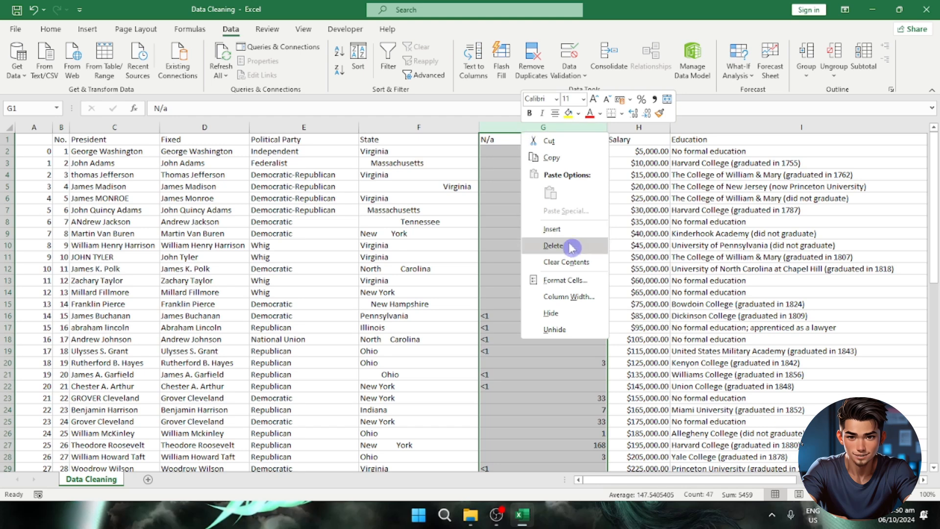
{"action": "left_click", "coordinate": [575, 236]}
{"action": "left_click", "coordinate": [522, 142]}
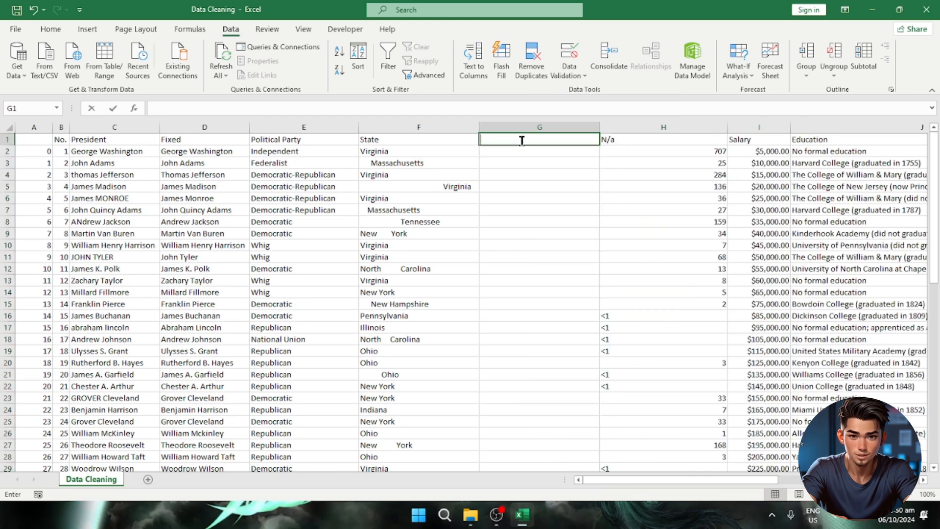
{"action": "type", "text": "Fixed-State"}
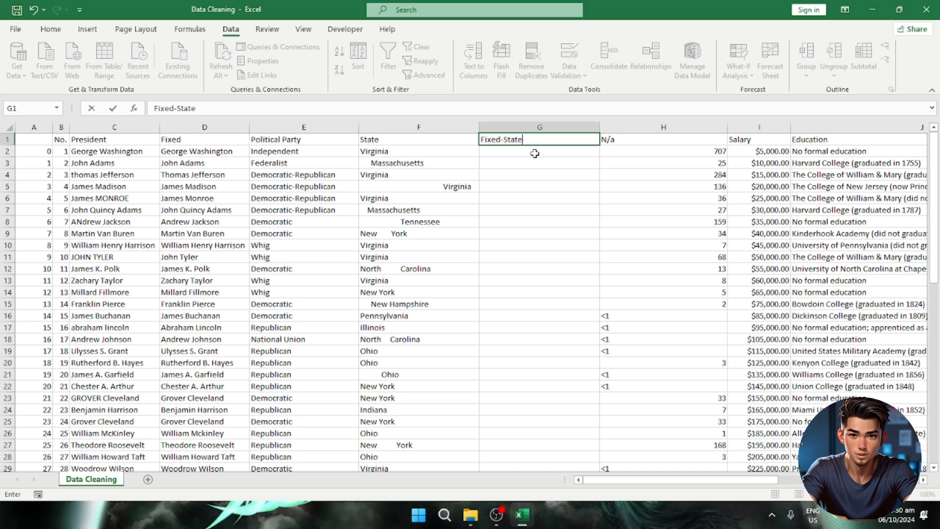
{"action": "key", "text": "Return"}
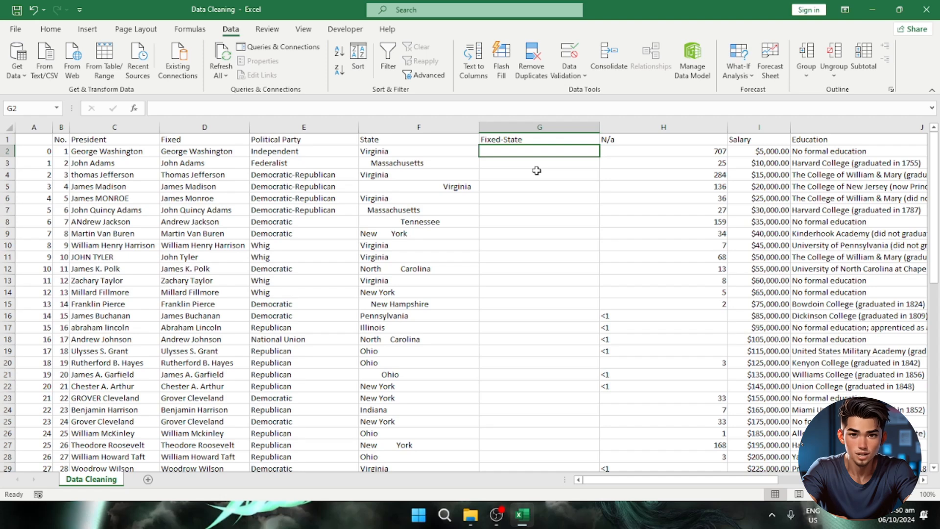
Step: Enter =TRIM(F2) in G2 and fill the formula down the Fixed-State column for all records
{"action": "type", "text": "=TRIM"}
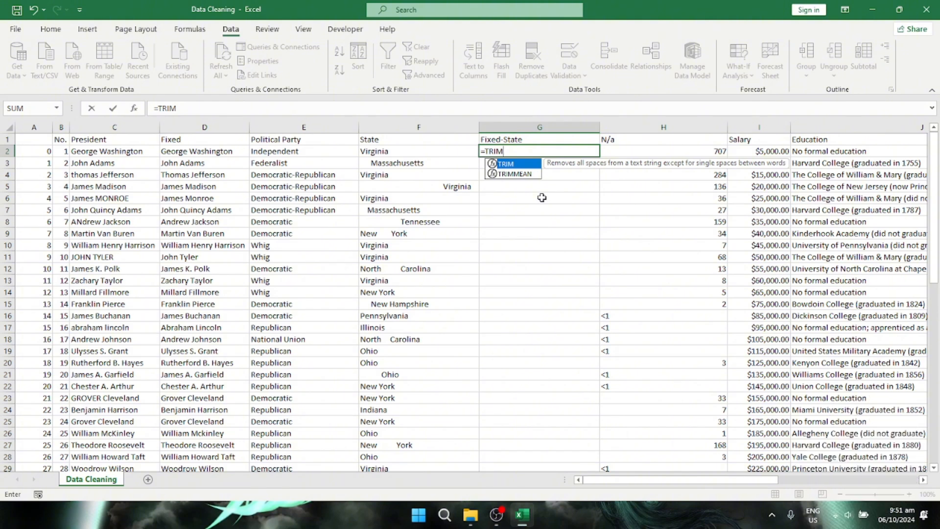
{"action": "type", "text": "("}
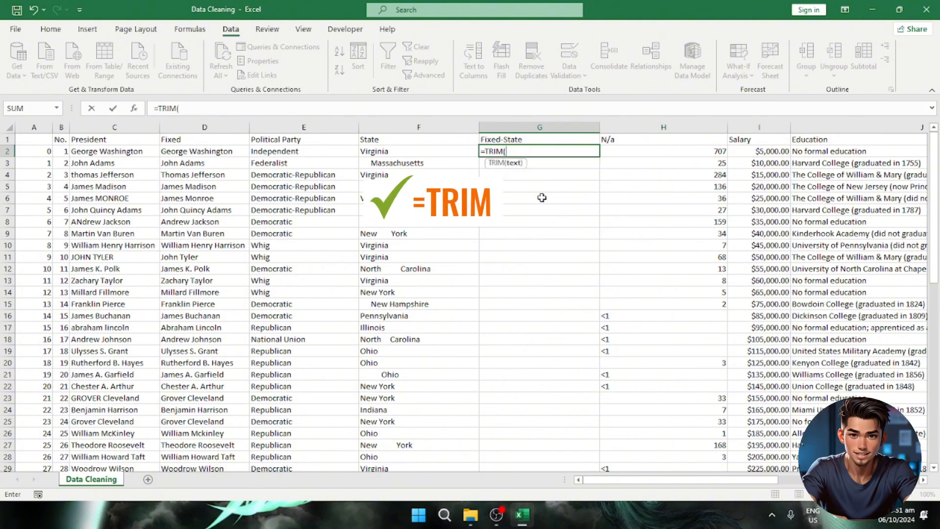
{"action": "left_click", "coordinate": [400, 152]}
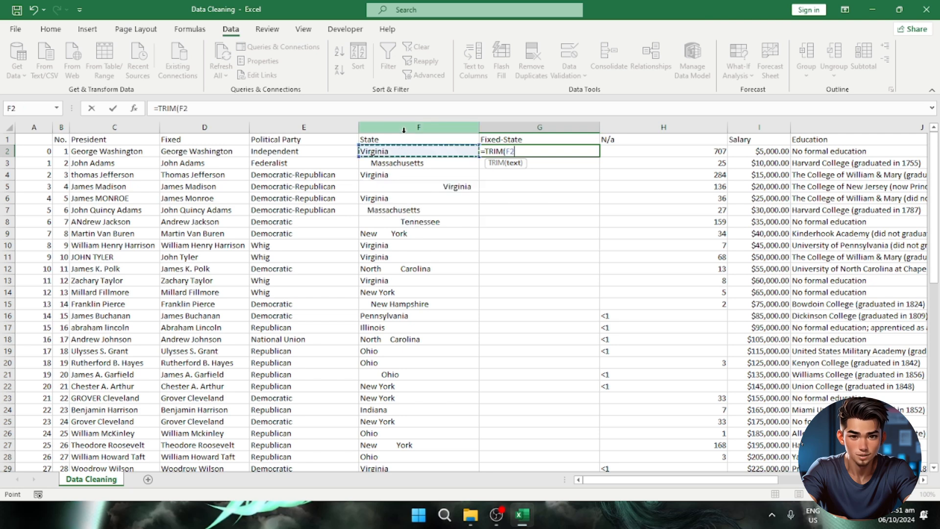
{"action": "type", "text": ")"}
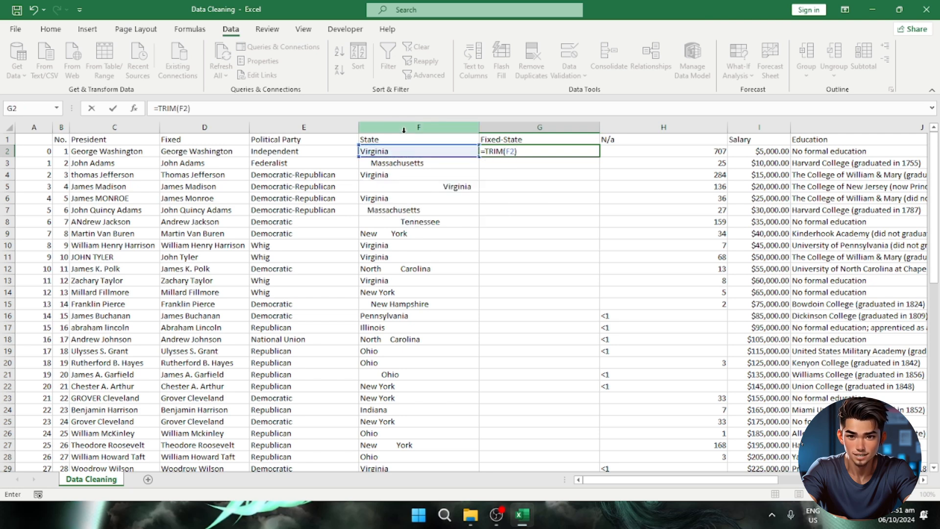
{"action": "key", "text": "Return"}
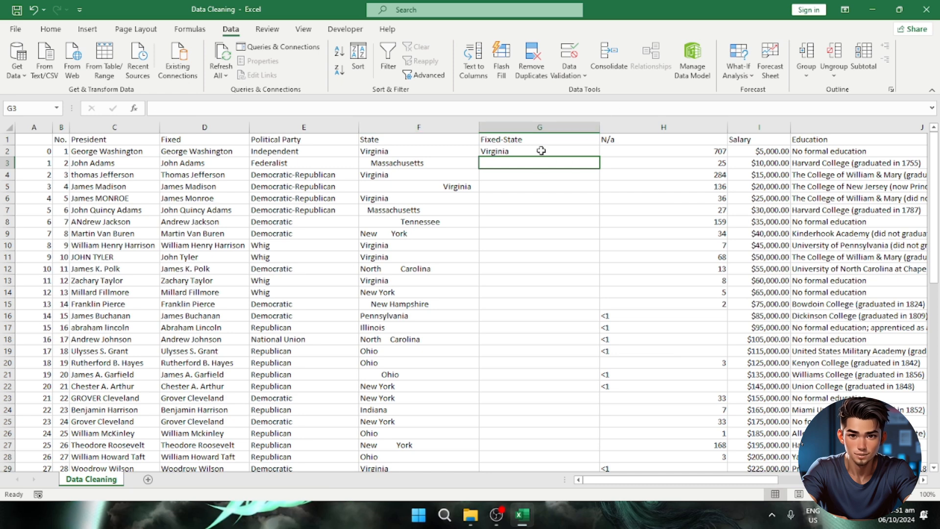
{"action": "left_click", "coordinate": [541, 151]}
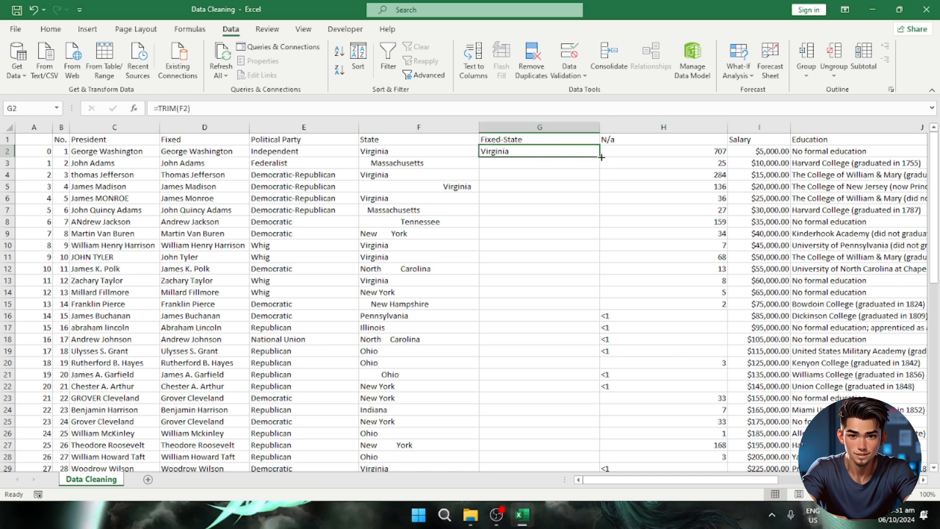
{"action": "double_click", "coordinate": [601, 157]}
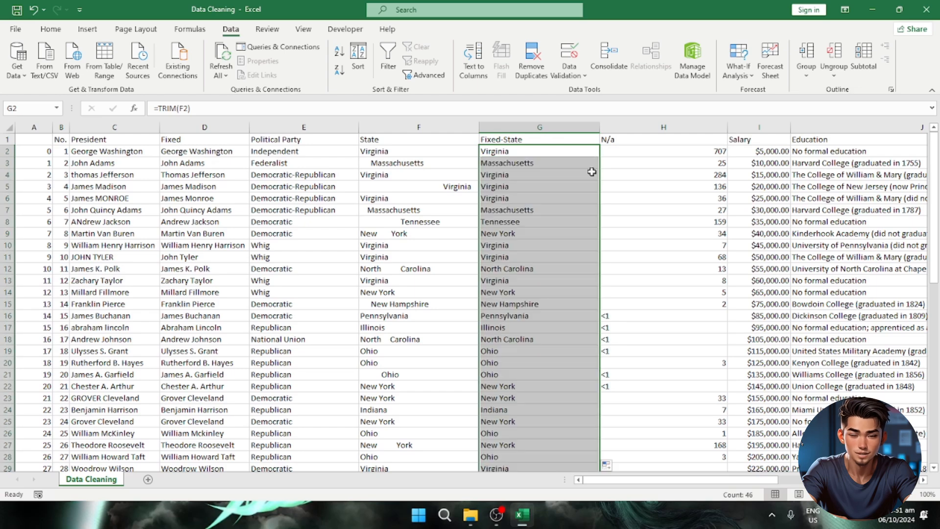
Step: Compare the Fixed-State entries with the original State entries, including rows 12, 8 and 5, down to the last record
{"action": "scroll", "coordinate": [551, 306], "scroll_direction": "down", "scroll_amount": 4}
{"action": "scroll", "coordinate": [550, 309], "scroll_direction": "up", "scroll_amount": 4}
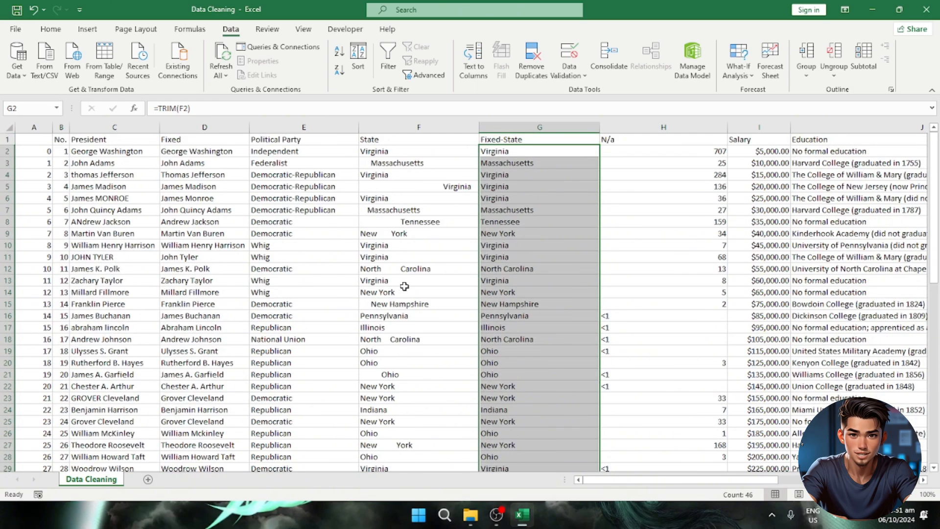
{"action": "left_click", "coordinate": [492, 268]}
{"action": "left_click", "coordinate": [397, 268]}
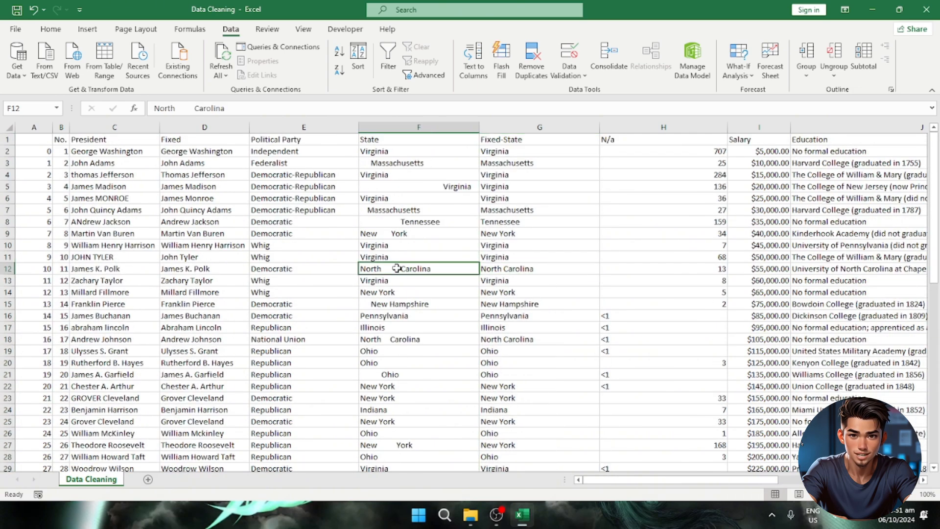
{"action": "left_click", "coordinate": [533, 273]}
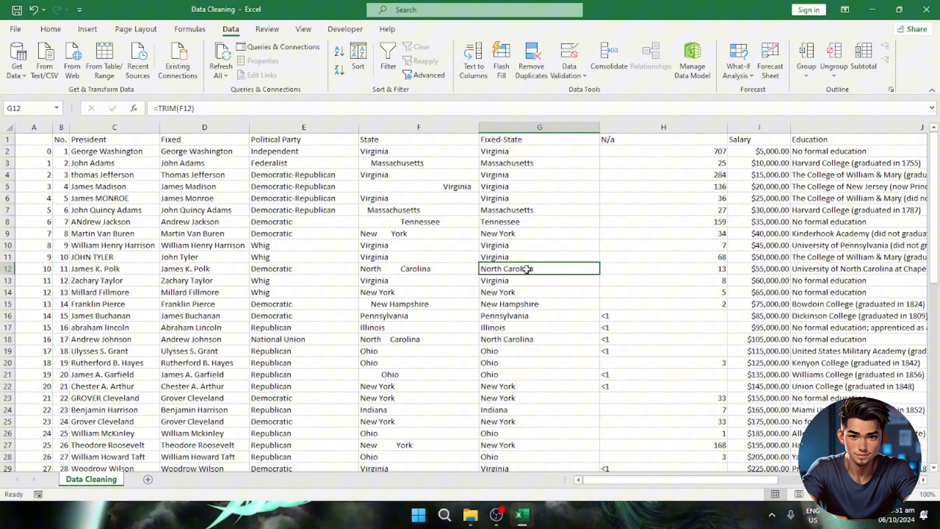
{"action": "left_click", "coordinate": [390, 223]}
{"action": "left_click", "coordinate": [507, 225]}
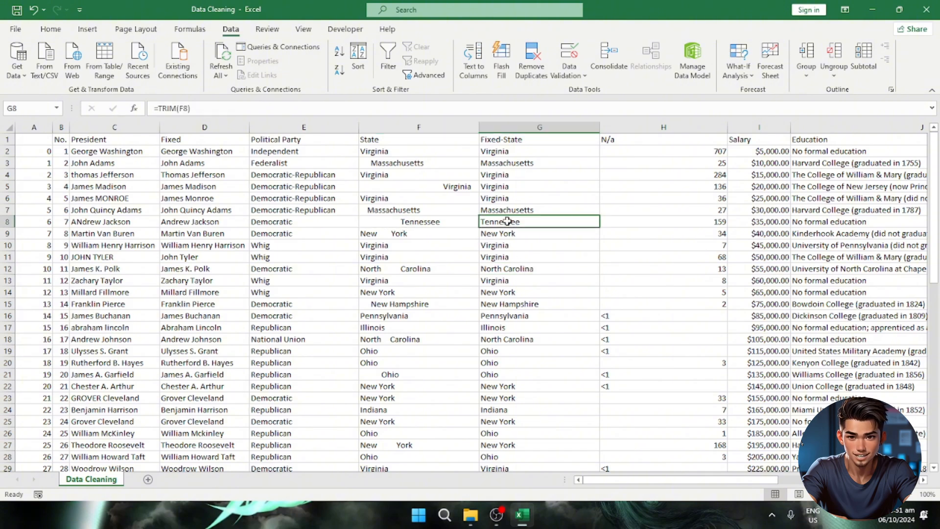
{"action": "left_click", "coordinate": [415, 187]}
{"action": "left_click", "coordinate": [508, 189]}
{"action": "scroll", "coordinate": [534, 291], "scroll_direction": "down", "scroll_amount": 13}
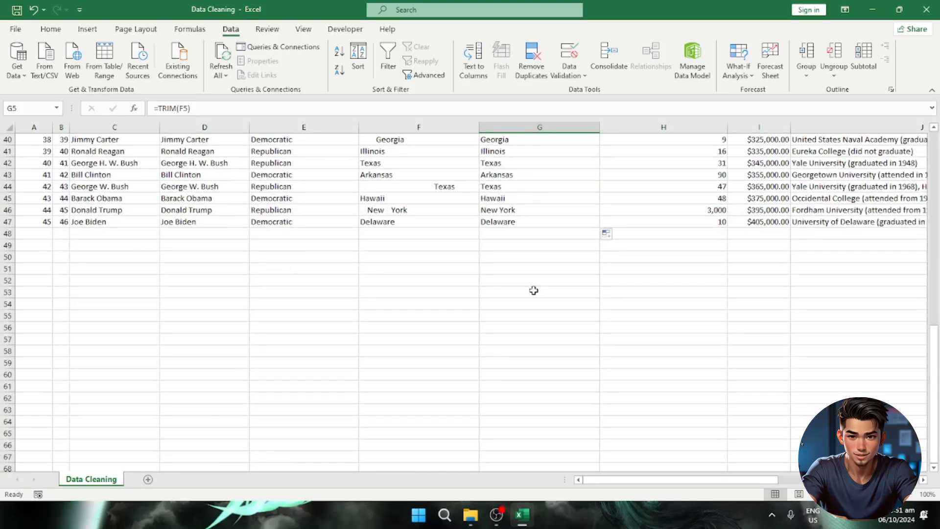
{"action": "scroll", "coordinate": [534, 290], "scroll_direction": "up", "scroll_amount": 13}
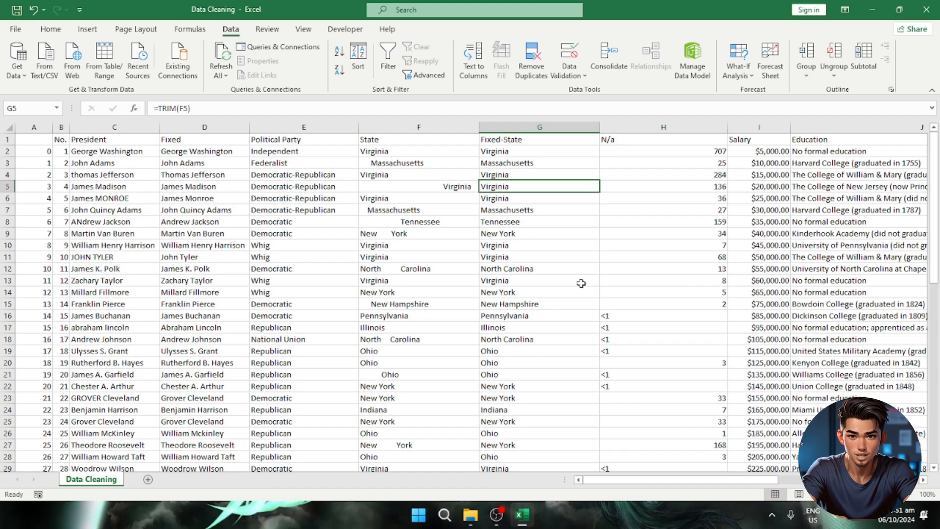
Step: Examine the N/a, Salary and Education columns through the records for inconsistent entries
{"action": "left_click", "coordinate": [666, 128]}
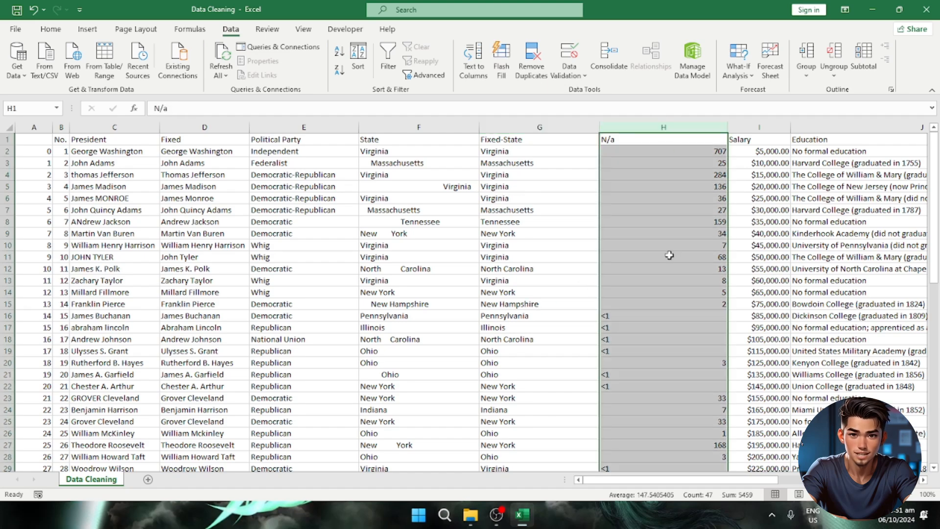
{"action": "left_click_drag", "start_coordinate": [718, 483], "coordinate": [805, 482]}
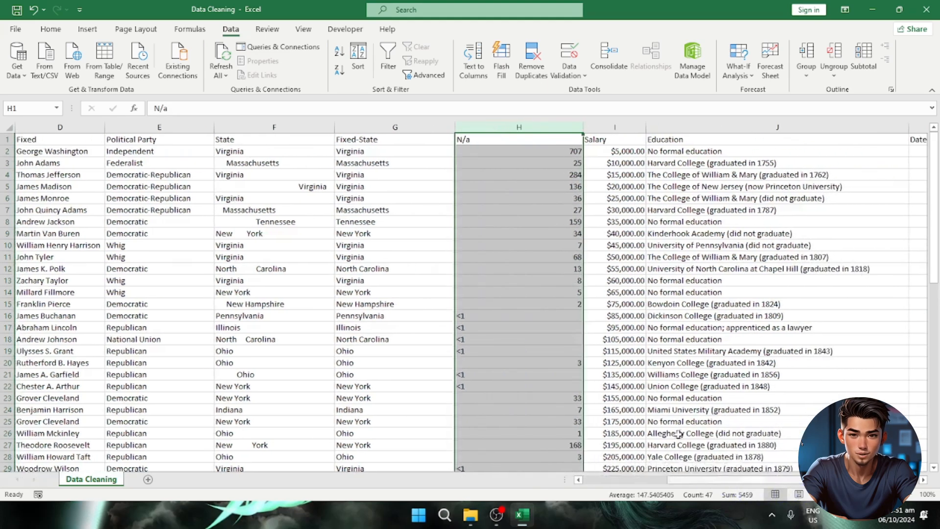
{"action": "scroll", "coordinate": [538, 346], "scroll_direction": "down", "scroll_amount": 2}
{"action": "scroll", "coordinate": [537, 346], "scroll_direction": "down", "scroll_amount": 7}
{"action": "scroll", "coordinate": [541, 346], "scroll_direction": "up", "scroll_amount": 9}
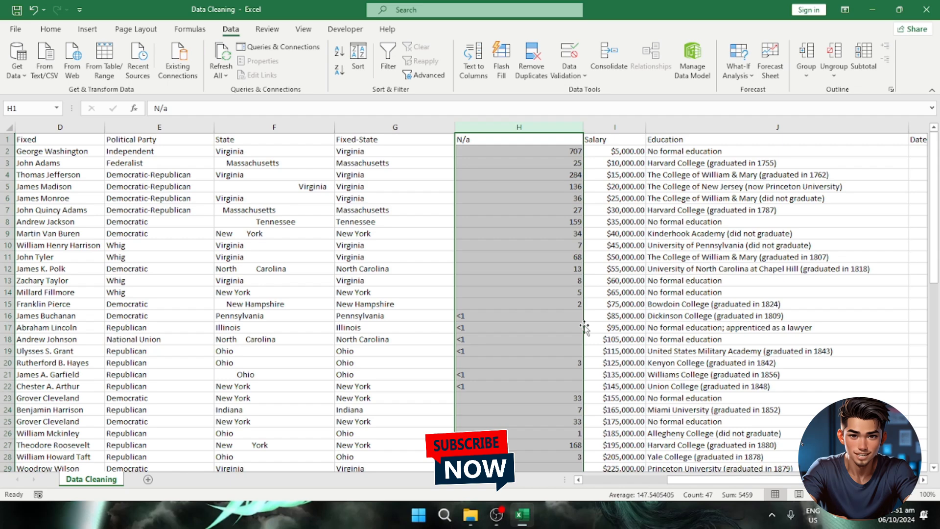
{"action": "left_click_drag", "start_coordinate": [744, 479], "coordinate": [753, 478]}
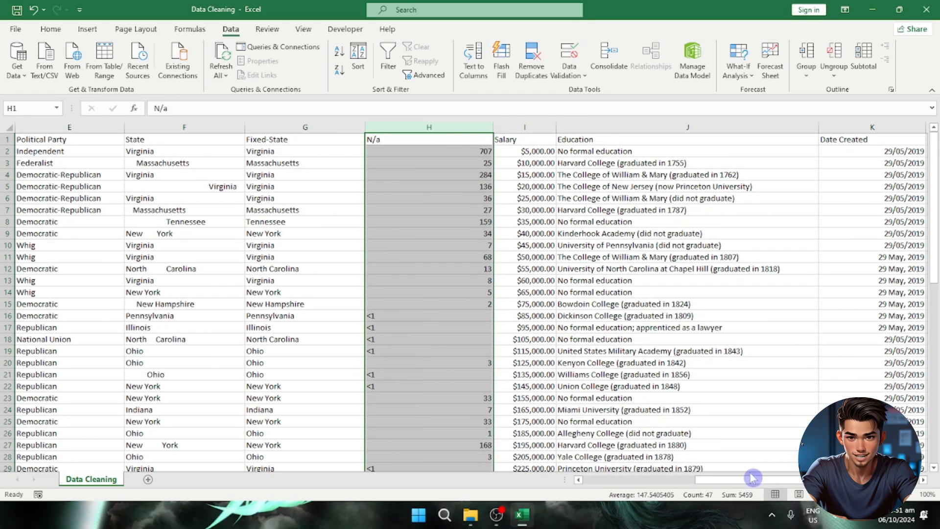
{"action": "left_click", "coordinate": [528, 197]}
{"action": "scroll", "coordinate": [539, 235], "scroll_direction": "down", "scroll_amount": 12}
{"action": "scroll", "coordinate": [544, 247], "scroll_direction": "up", "scroll_amount": 1}
{"action": "scroll", "coordinate": [545, 246], "scroll_direction": "up", "scroll_amount": 11}
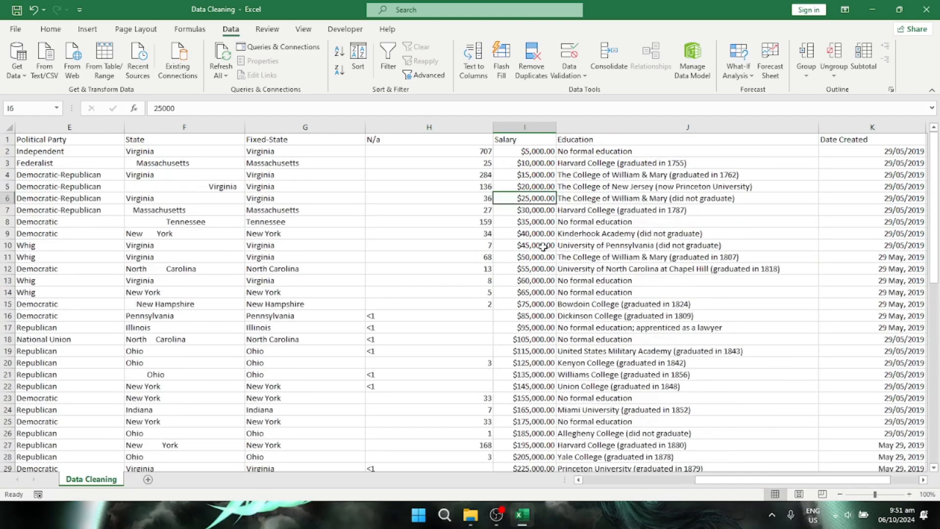
{"action": "left_click", "coordinate": [537, 151]}
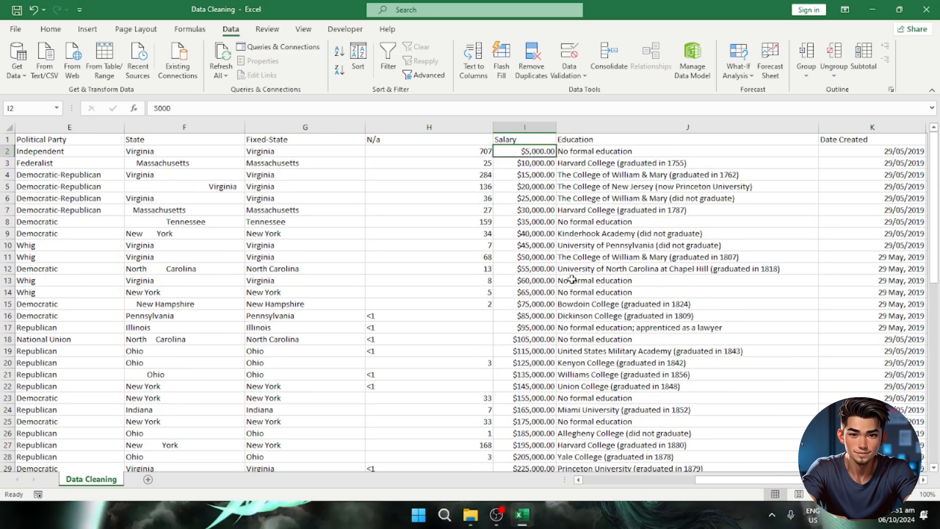
{"action": "left_click", "coordinate": [684, 149]}
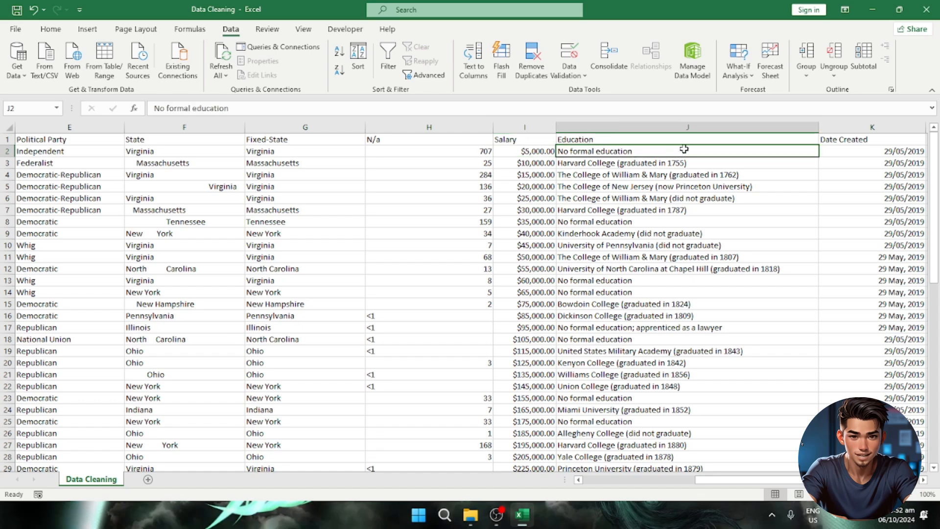
{"action": "scroll", "coordinate": [690, 274], "scroll_direction": "down", "scroll_amount": 5}
{"action": "scroll", "coordinate": [684, 298], "scroll_direction": "up", "scroll_amount": 5}
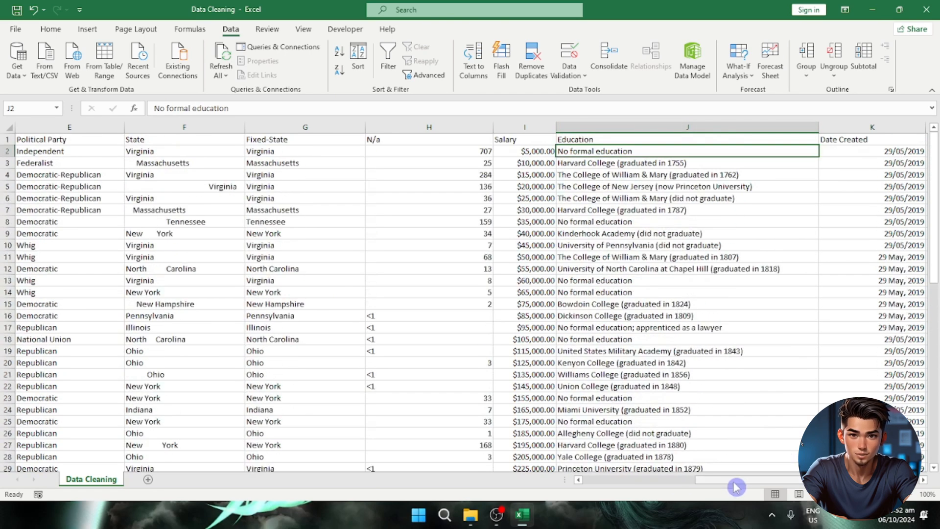
Step: Insert a new column between Education and Date Created and give it the header Fixed-Education in K1
{"action": "left_click_drag", "start_coordinate": [740, 481], "coordinate": [784, 481]}
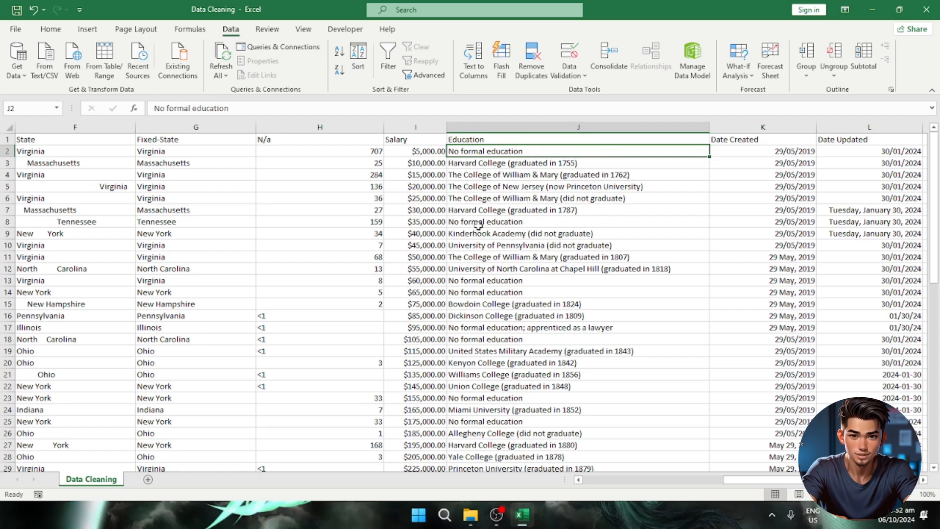
{"action": "left_click", "coordinate": [744, 127]}
{"action": "right_click", "coordinate": [744, 128]}
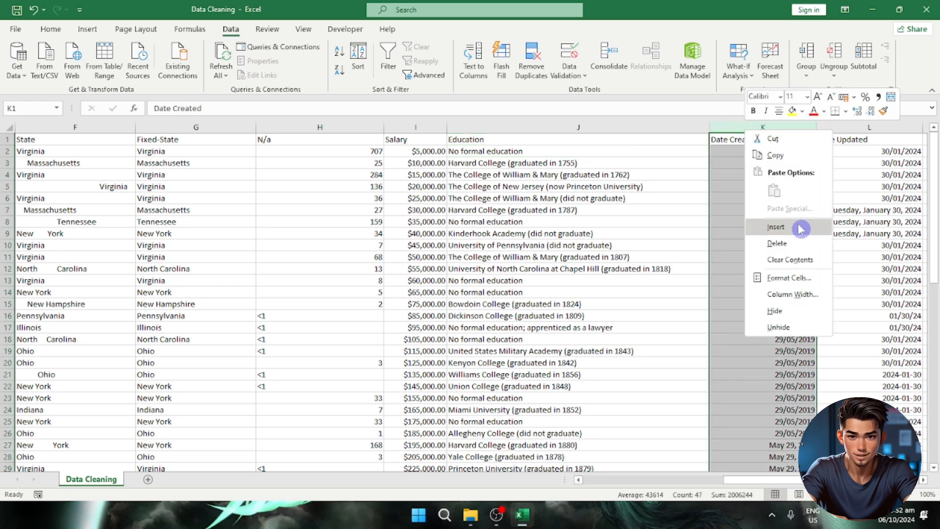
{"action": "left_click", "coordinate": [778, 227]}
{"action": "left_click_drag", "start_coordinate": [761, 480], "coordinate": [813, 480]}
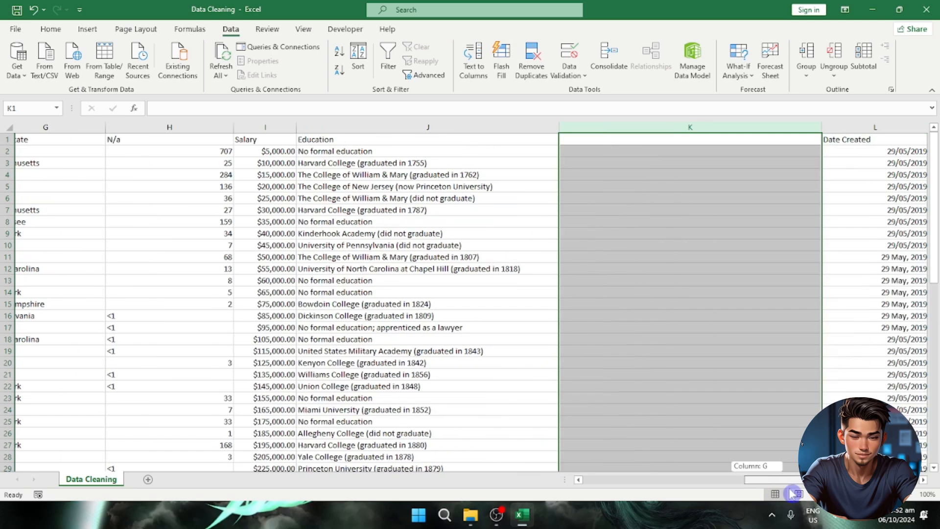
{"action": "left_click", "coordinate": [545, 139]}
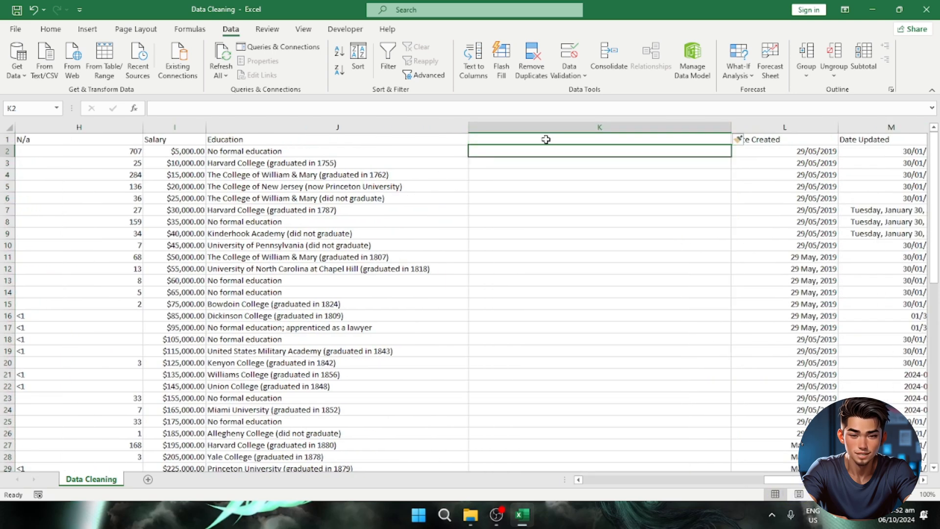
{"action": "type", "text": "Fixed-Education"}
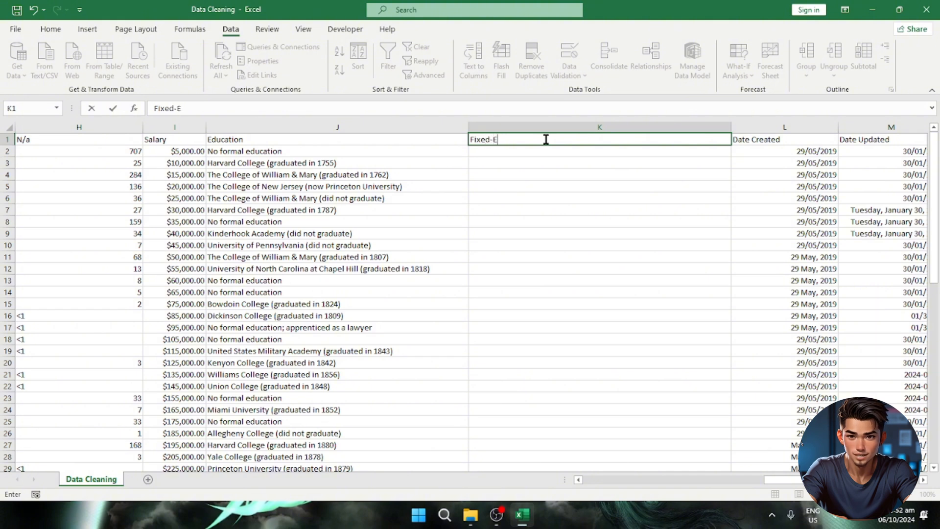
Step: Enter =PROPER(J2) in K2 and fill the formula down the Fixed-Education column for all records
{"action": "left_click", "coordinate": [583, 152]}
{"action": "type", "text": "="}
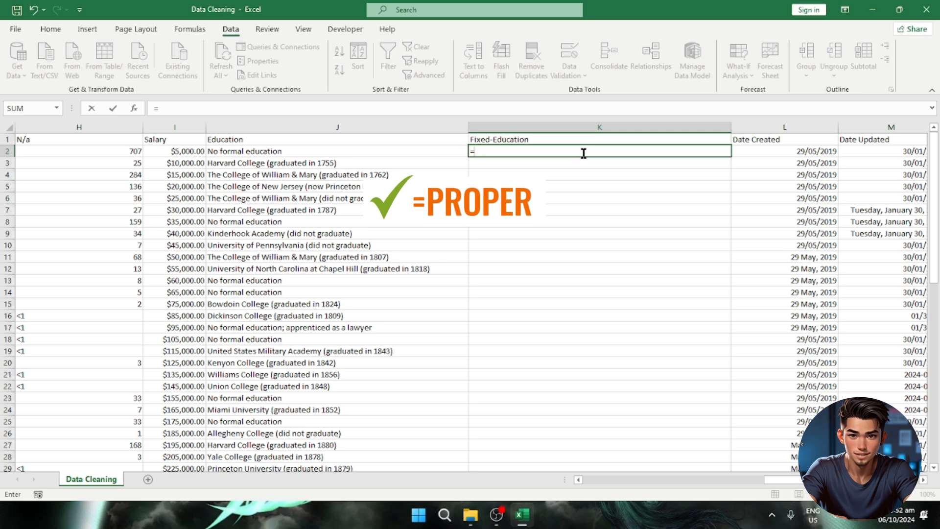
{"action": "type", "text": "PROP"}
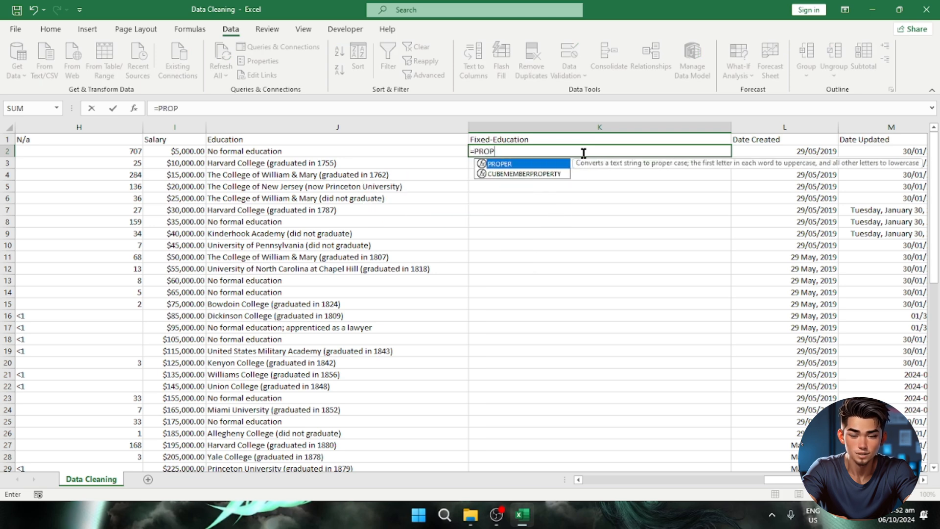
{"action": "type", "text": "ER("}
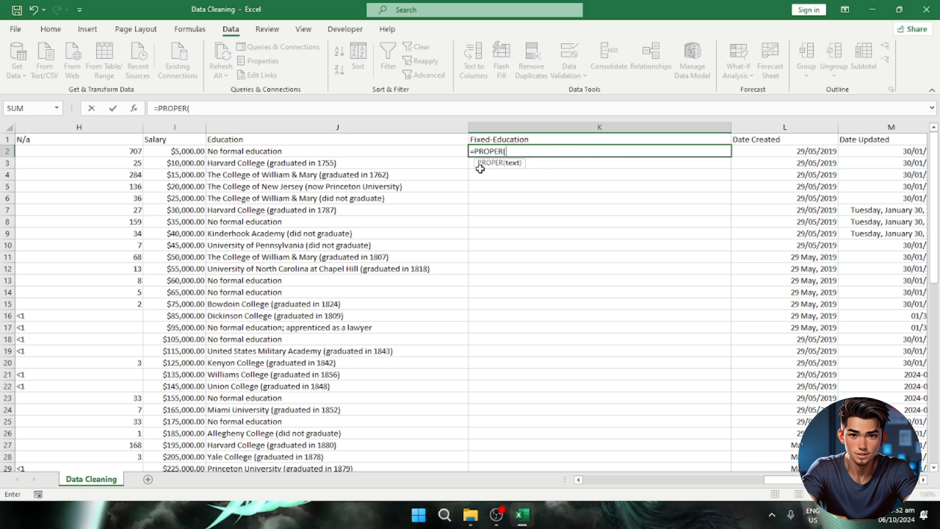
{"action": "left_click", "coordinate": [338, 152]}
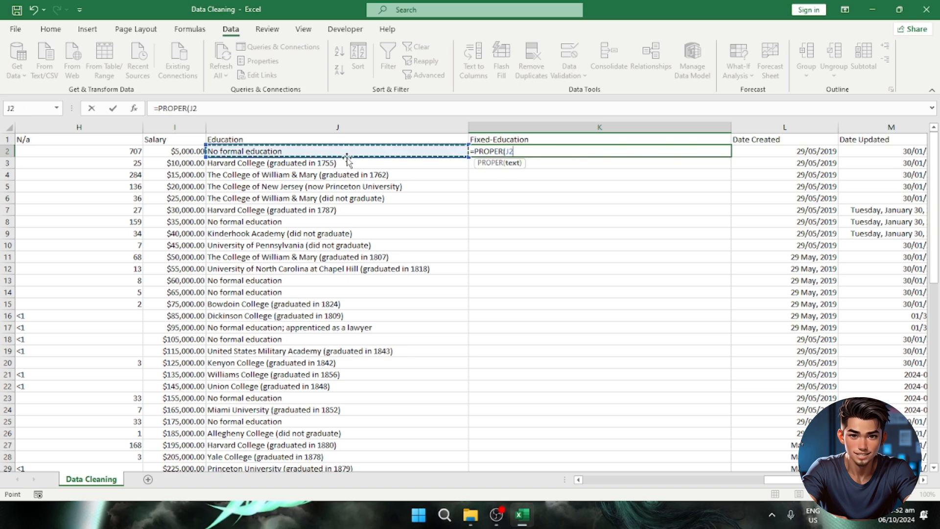
{"action": "type", "text": ")"}
{"action": "key", "text": "Return"}
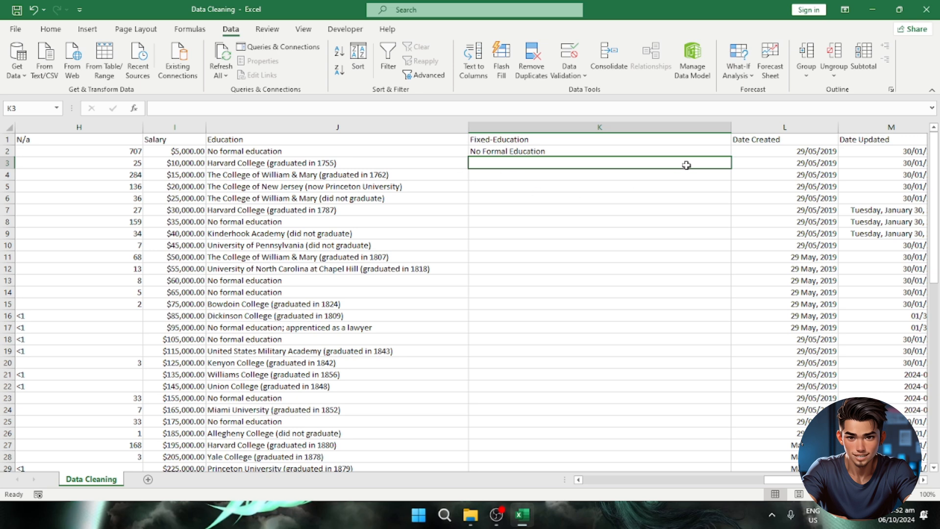
{"action": "left_click", "coordinate": [665, 150]}
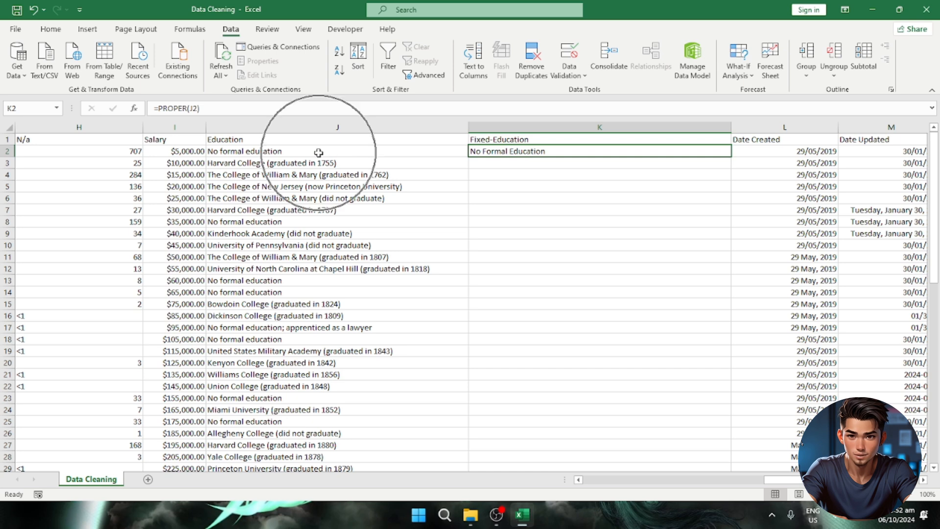
{"action": "double_click", "coordinate": [731, 158]}
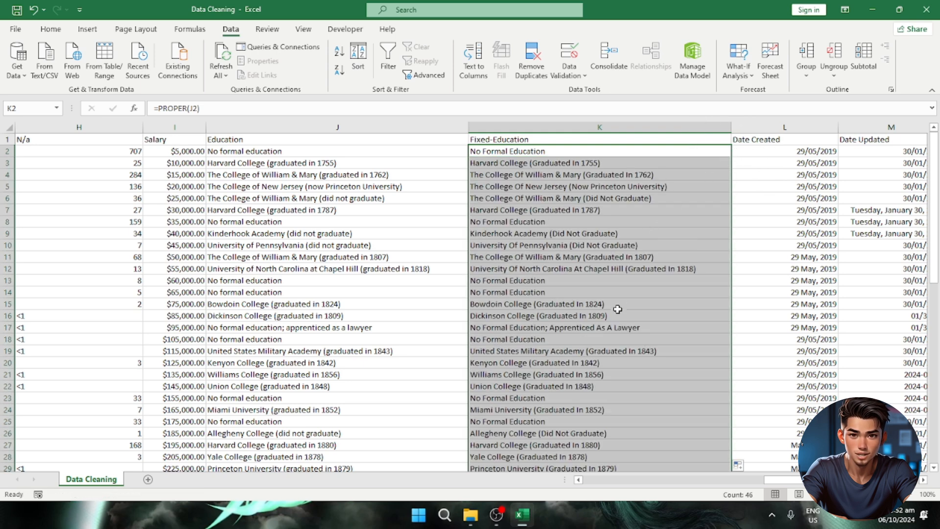
Step: Check the Fixed-Education entries down to the last record and bring the two date columns fully into view
{"action": "left_click", "coordinate": [593, 326]}
{"action": "scroll", "coordinate": [592, 338], "scroll_direction": "down", "scroll_amount": 5}
{"action": "scroll", "coordinate": [594, 348], "scroll_direction": "down", "scroll_amount": 5}
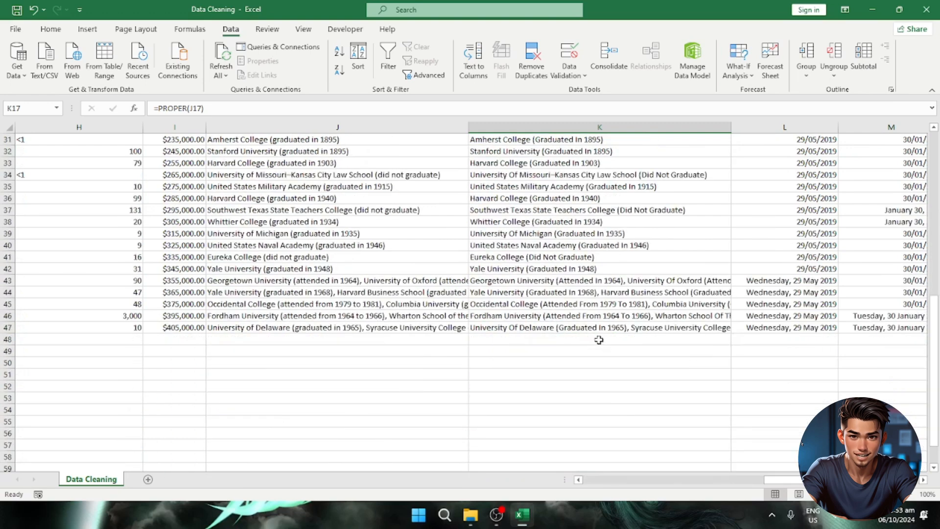
{"action": "scroll", "coordinate": [600, 344], "scroll_direction": "up", "scroll_amount": 10}
{"action": "scroll", "coordinate": [781, 484], "scroll_direction": "right", "scroll_amount": 2}
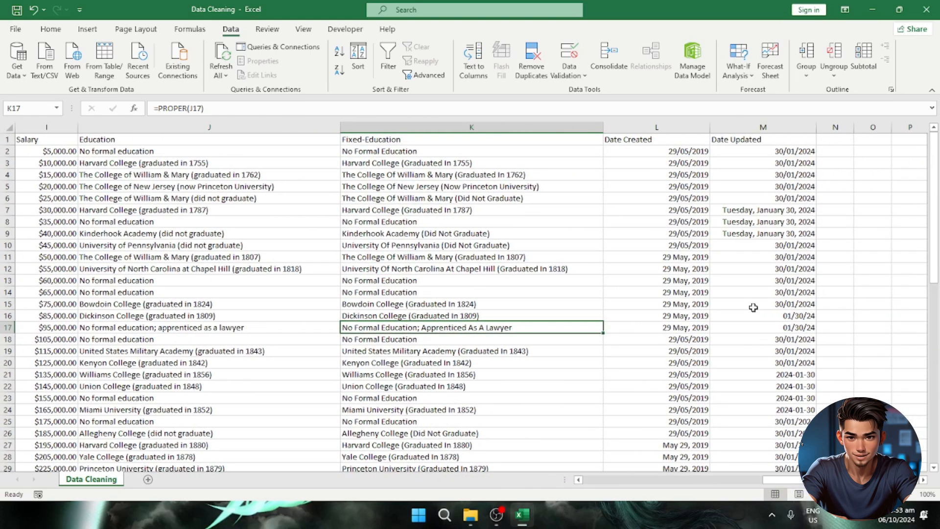
Step: Examine the Date Created and Date Updated columns down to the last record for inconsistent date formats
{"action": "scroll", "coordinate": [751, 309], "scroll_direction": "down", "scroll_amount": 4}
{"action": "scroll", "coordinate": [735, 297], "scroll_direction": "up", "scroll_amount": 4}
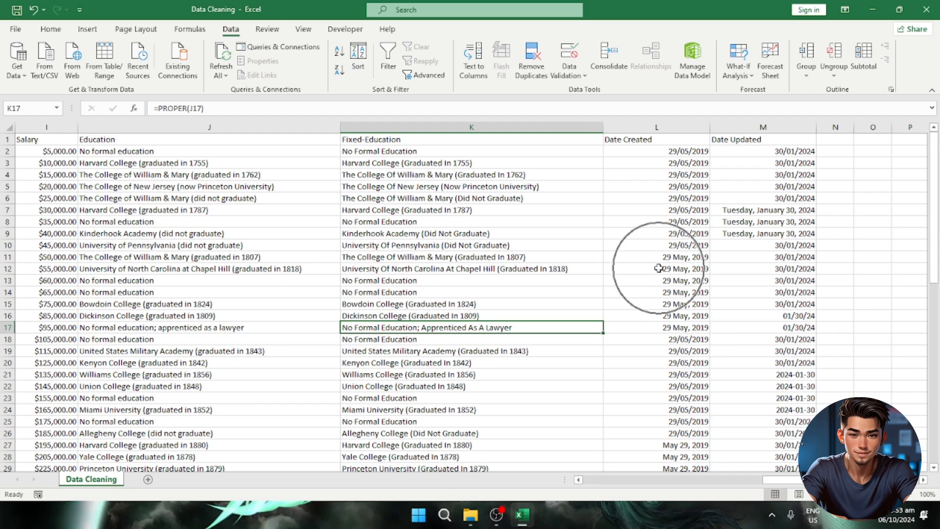
{"action": "scroll", "coordinate": [676, 316], "scroll_direction": "down", "scroll_amount": 3}
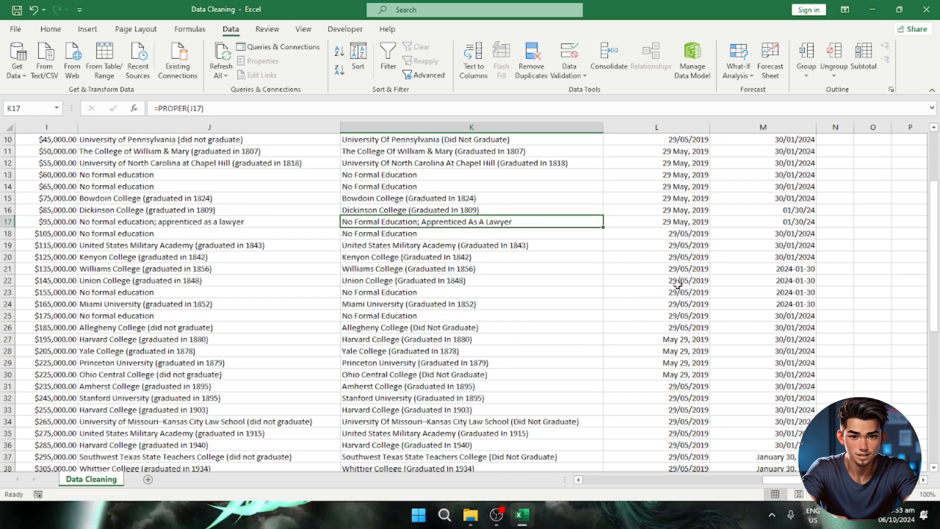
{"action": "scroll", "coordinate": [678, 286], "scroll_direction": "down", "scroll_amount": 3}
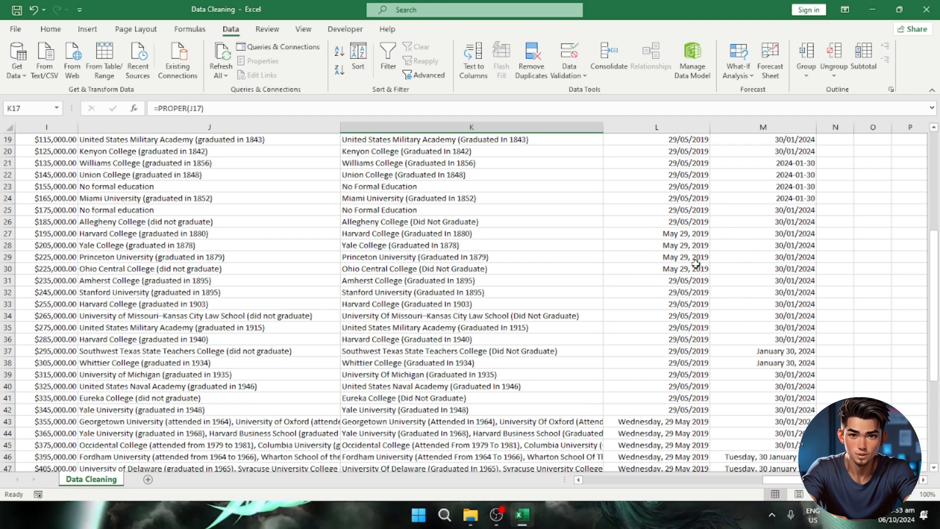
{"action": "scroll", "coordinate": [654, 317], "scroll_direction": "down", "scroll_amount": 4}
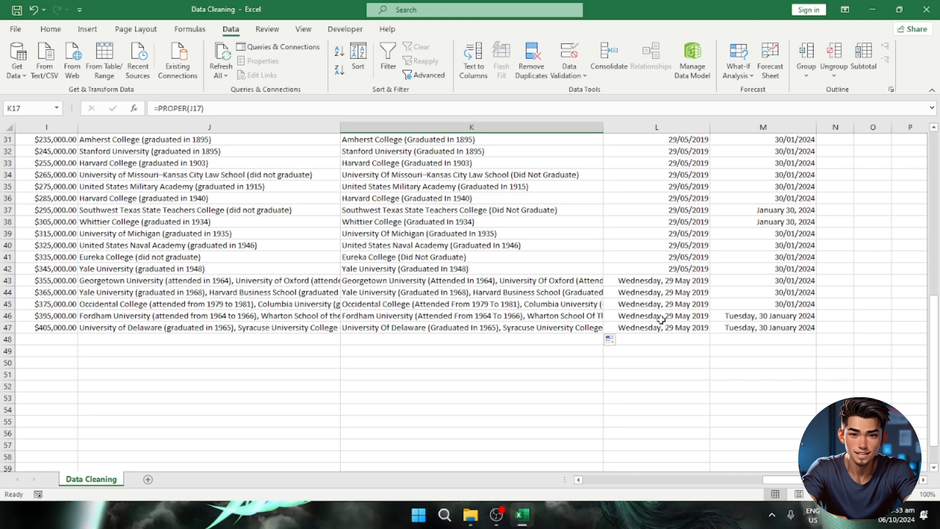
{"action": "scroll", "coordinate": [655, 317], "scroll_direction": "up", "scroll_amount": 10}
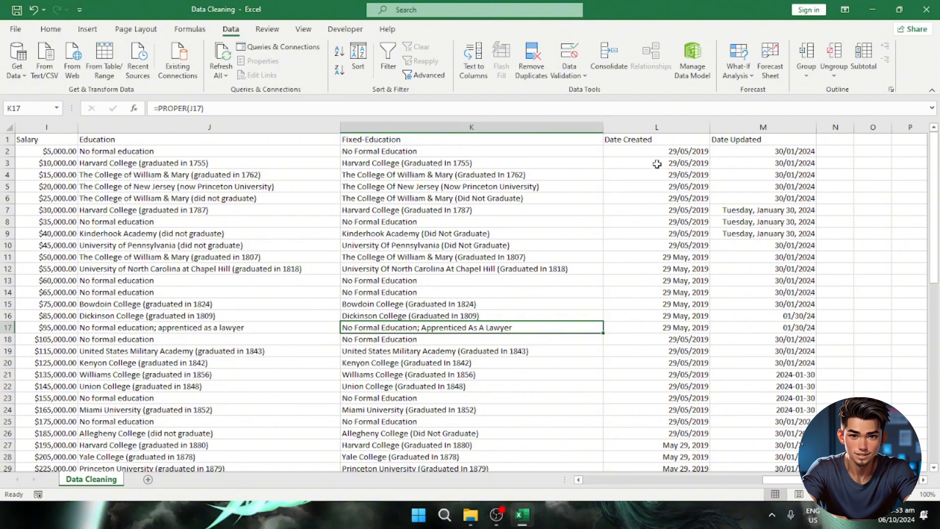
Step: Apply the Short Date format to all Date Created entries from L2 down and check the column to the last record
{"action": "left_click", "coordinate": [634, 150]}
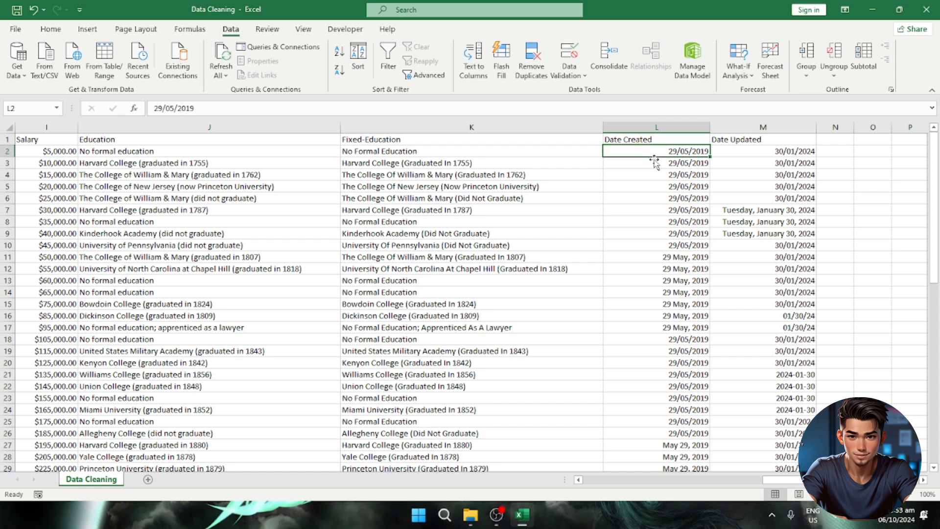
{"action": "key", "text": "ctrl+shift+Down"}
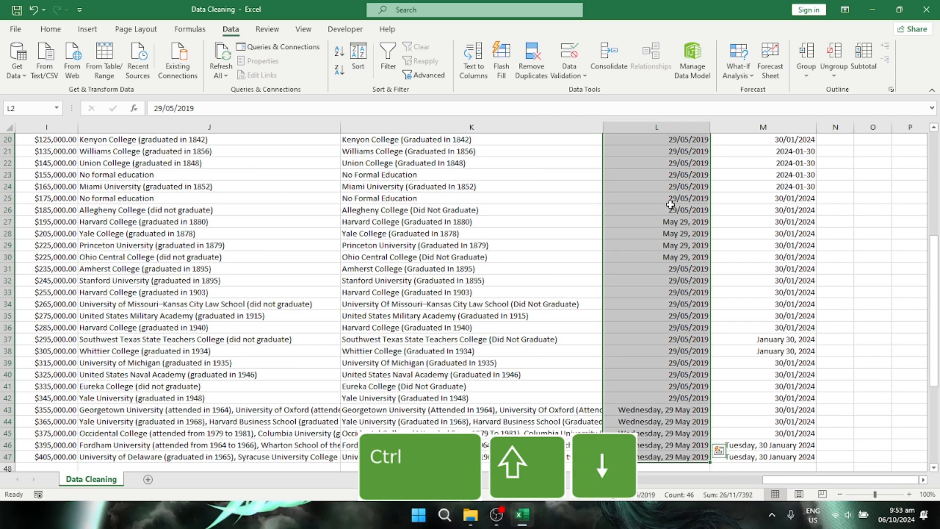
{"action": "scroll", "coordinate": [645, 206], "scroll_direction": "up", "scroll_amount": 2}
{"action": "scroll", "coordinate": [645, 206], "scroll_direction": "up", "scroll_amount": 1}
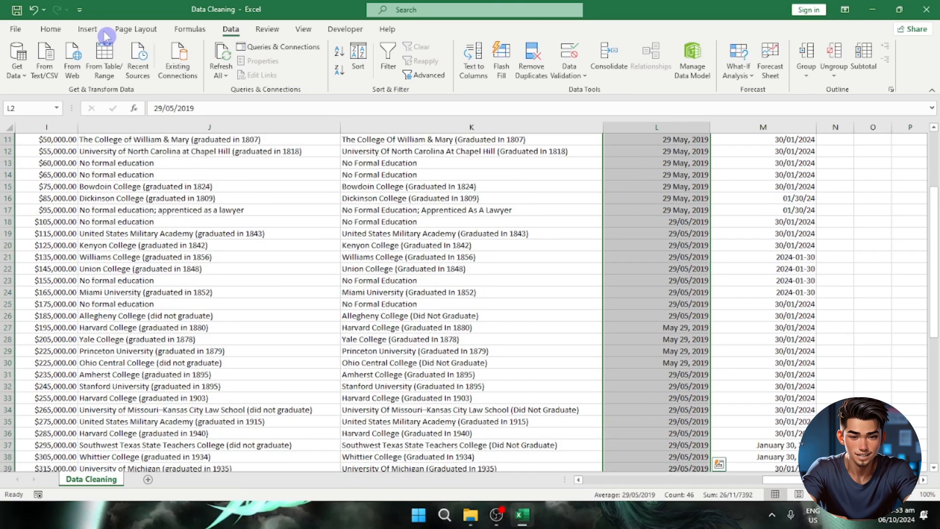
{"action": "left_click", "coordinate": [63, 31]}
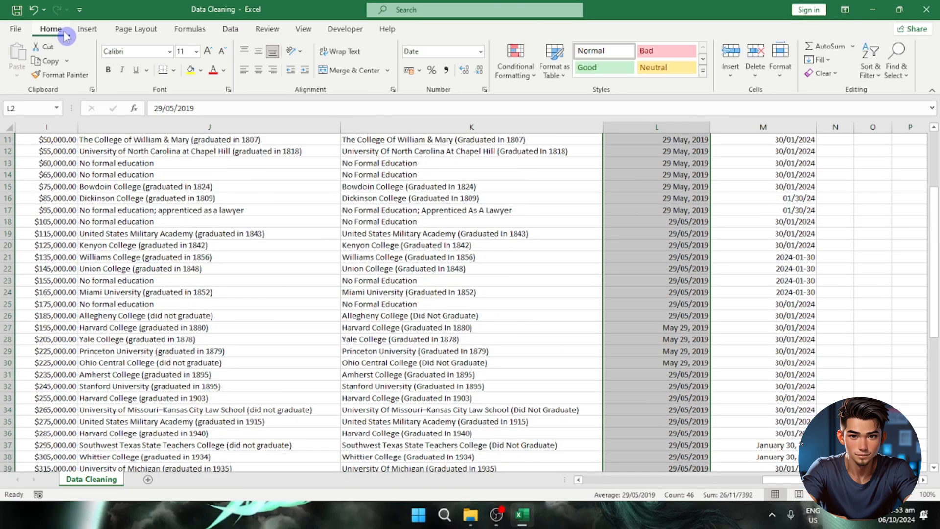
{"action": "left_click", "coordinate": [481, 52]}
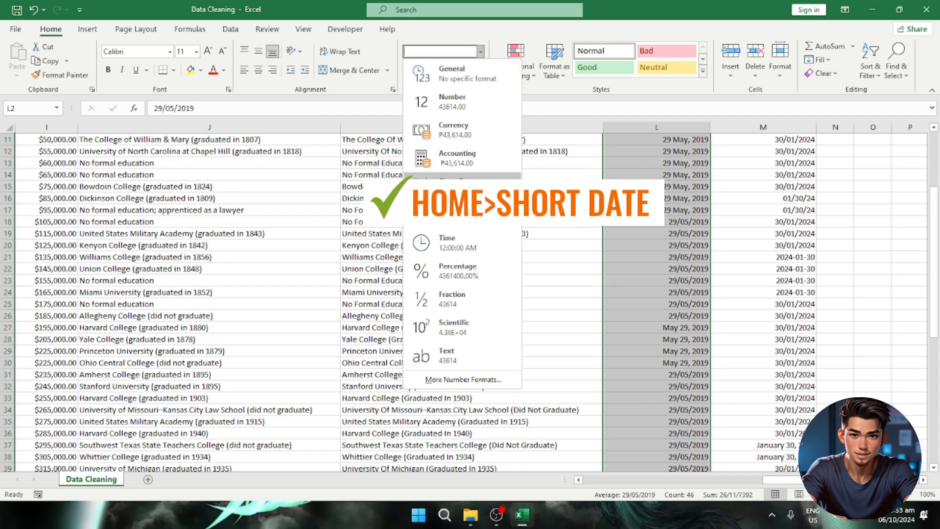
{"action": "left_click", "coordinate": [487, 191]}
{"action": "scroll", "coordinate": [675, 338], "scroll_direction": "down", "scroll_amount": 15}
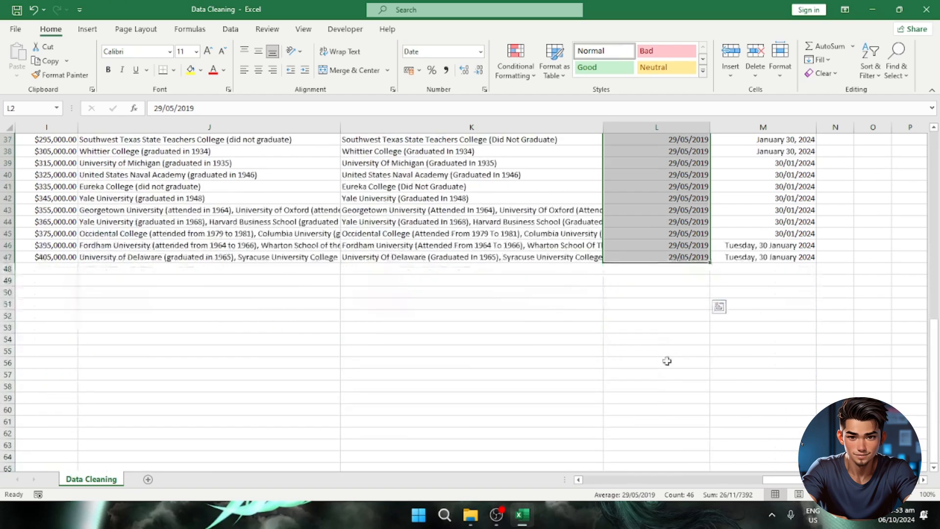
{"action": "scroll", "coordinate": [666, 332], "scroll_direction": "up", "scroll_amount": 15}
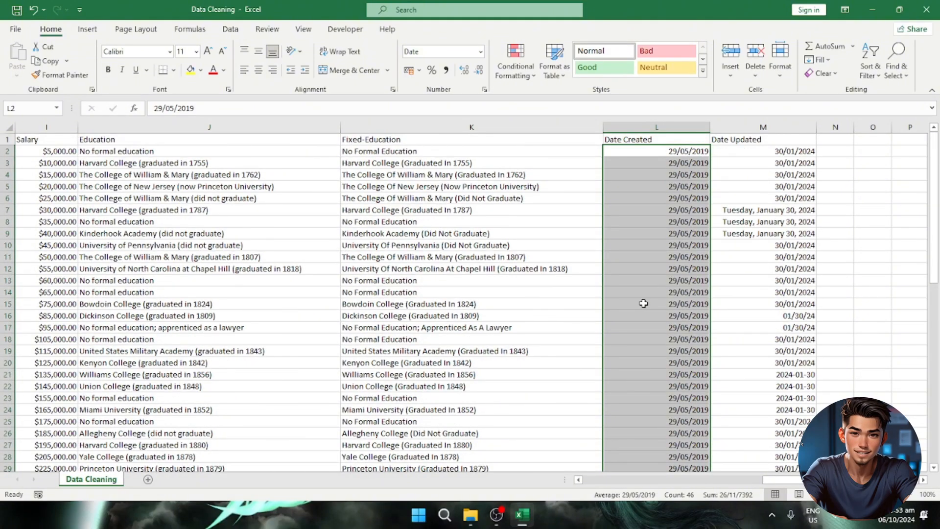
{"action": "scroll", "coordinate": [643, 303], "scroll_direction": "down", "scroll_amount": 10}
{"action": "scroll", "coordinate": [651, 294], "scroll_direction": "up", "scroll_amount": 9}
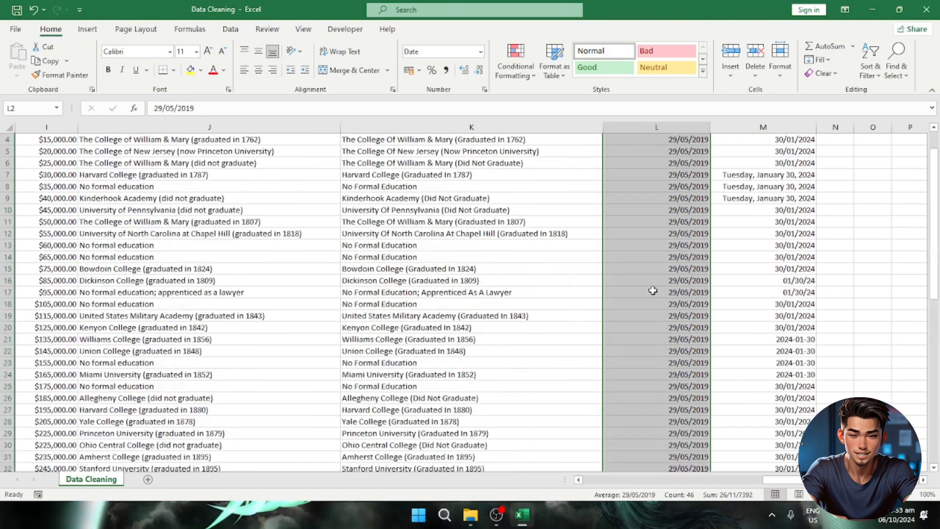
{"action": "scroll", "coordinate": [653, 290], "scroll_direction": "up", "scroll_amount": 1}
{"action": "left_click", "coordinate": [656, 292]}
Step: Look through the Date Updated entries and apply the Short Date format to all of them from M2 down
{"action": "left_click", "coordinate": [764, 151]}
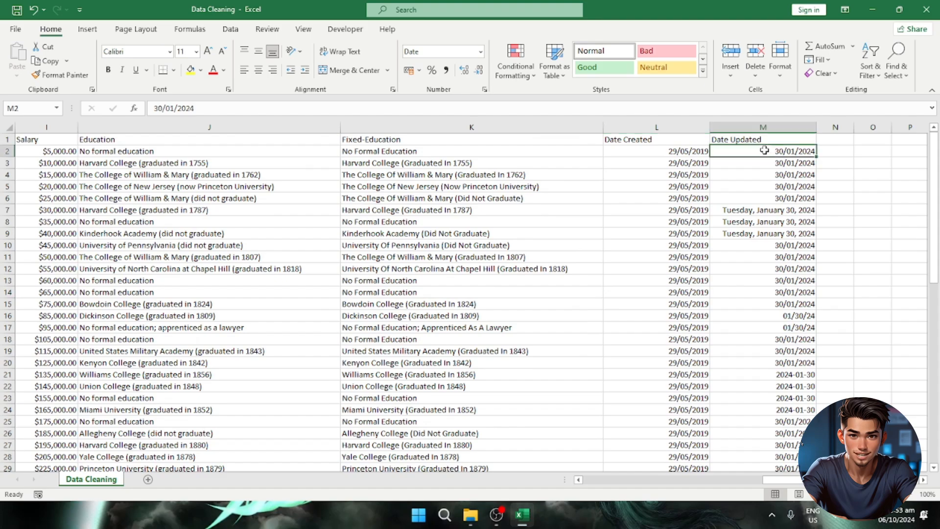
{"action": "scroll", "coordinate": [794, 320], "scroll_direction": "down", "scroll_amount": 12}
{"action": "scroll", "coordinate": [780, 317], "scroll_direction": "up", "scroll_amount": 12}
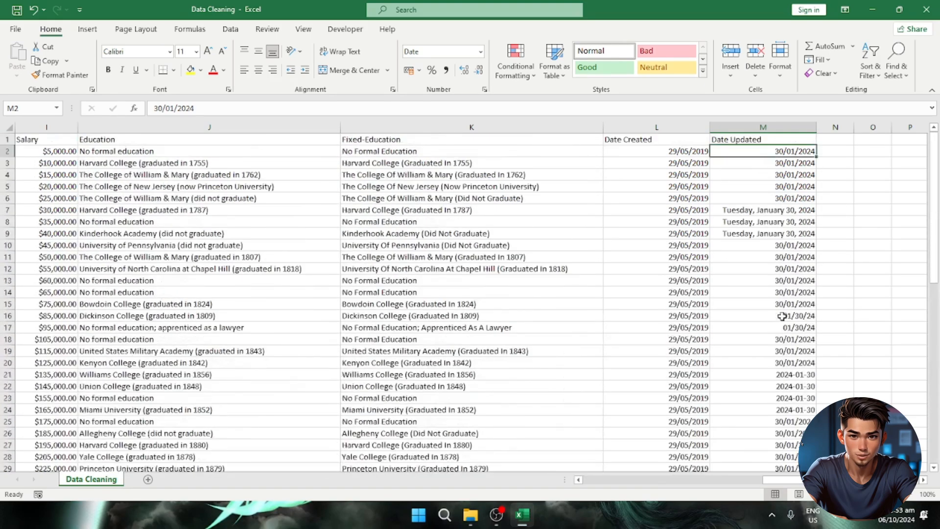
{"action": "scroll", "coordinate": [778, 304], "scroll_direction": "down", "scroll_amount": 12}
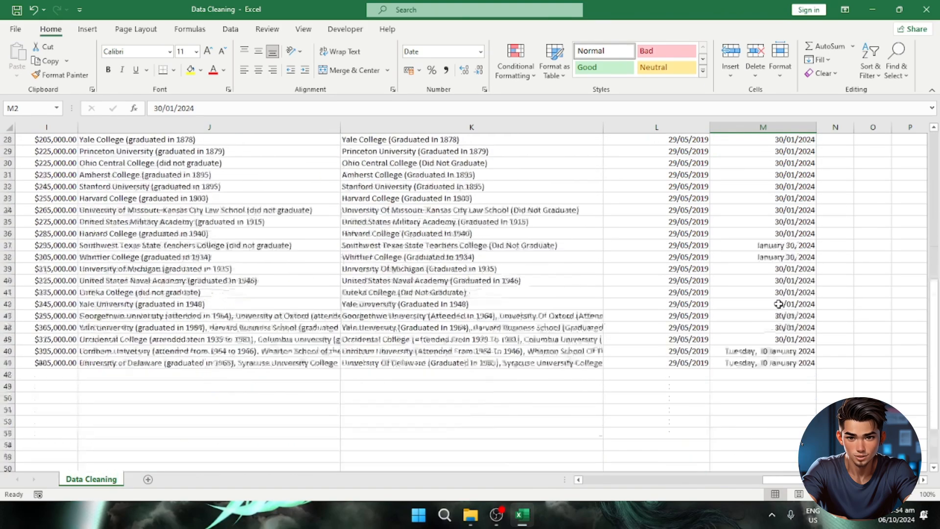
{"action": "scroll", "coordinate": [779, 303], "scroll_direction": "up", "scroll_amount": 12}
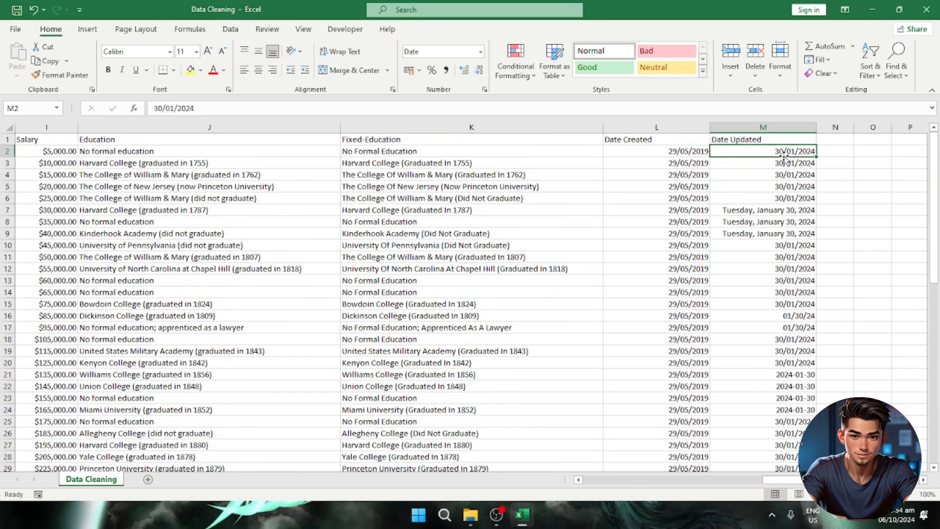
{"action": "key", "text": "ctrl+shift+Down"}
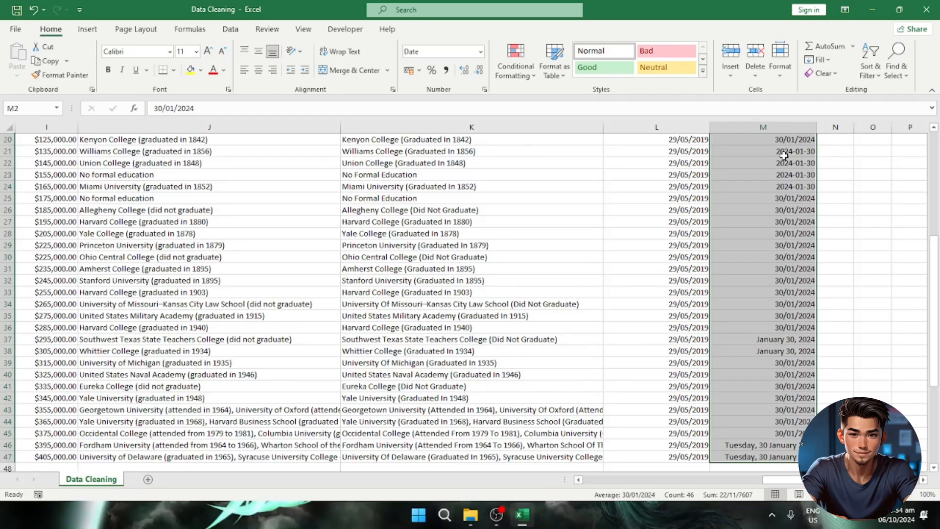
{"action": "left_click", "coordinate": [480, 52]}
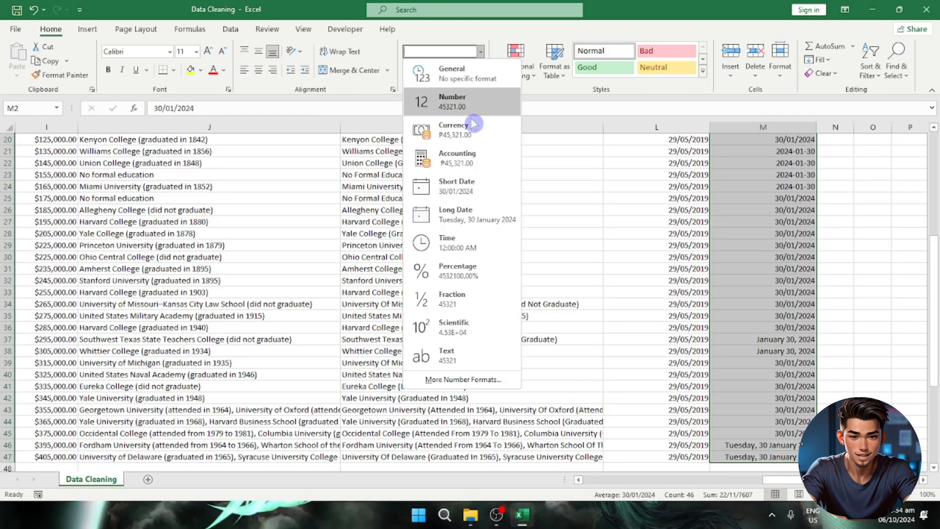
{"action": "left_click", "coordinate": [470, 186]}
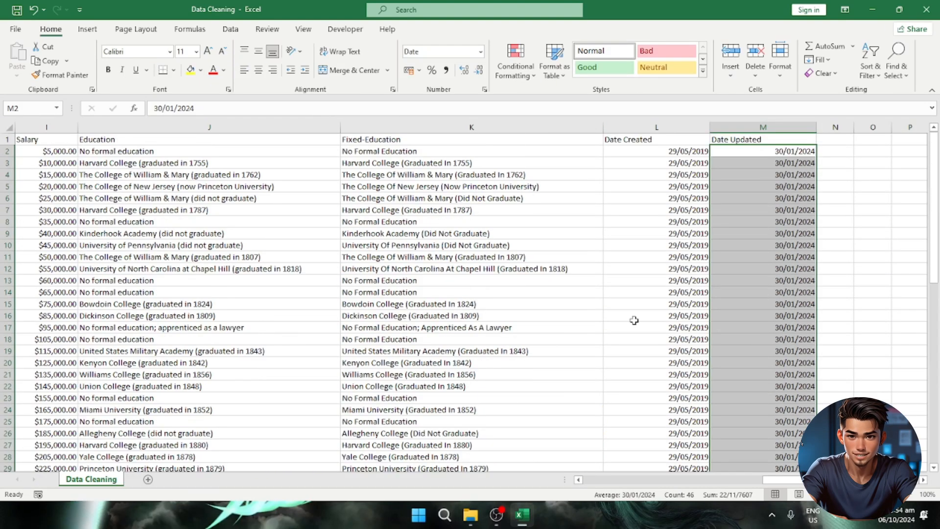
Step: Review the cleaned sheet from the date columns back to the first column, down through the records
{"action": "scroll", "coordinate": [681, 374], "scroll_direction": "down", "scroll_amount": 6}
{"action": "left_click_drag", "start_coordinate": [783, 480], "coordinate": [608, 485]}
{"action": "scroll", "coordinate": [302, 386], "scroll_direction": "up", "scroll_amount": 6}
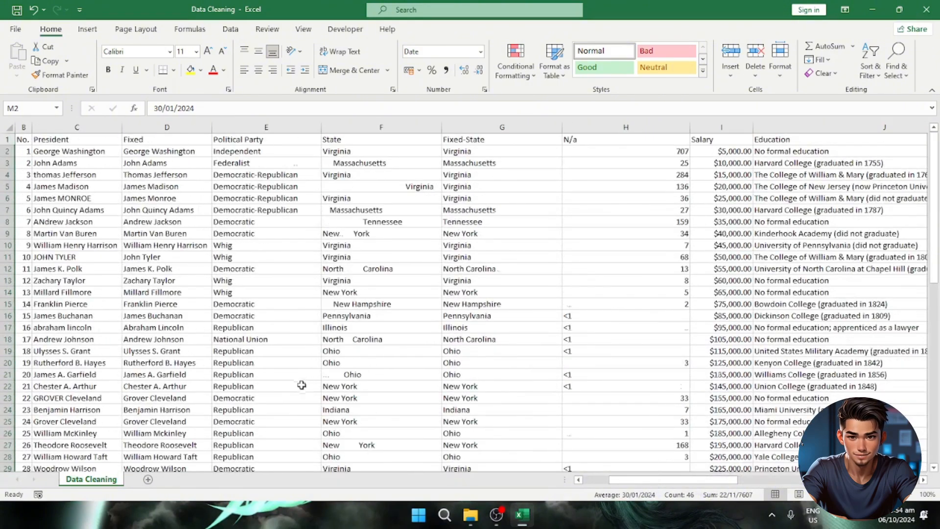
{"action": "scroll", "coordinate": [308, 387], "scroll_direction": "down", "scroll_amount": 7}
{"action": "scroll", "coordinate": [311, 388], "scroll_direction": "up", "scroll_amount": 7}
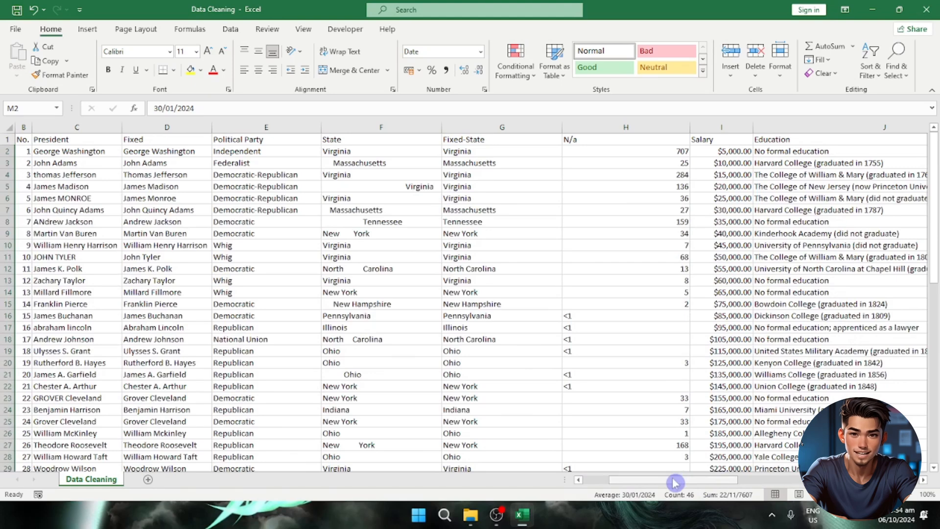
{"action": "left_click_drag", "start_coordinate": [675, 483], "coordinate": [648, 484]}
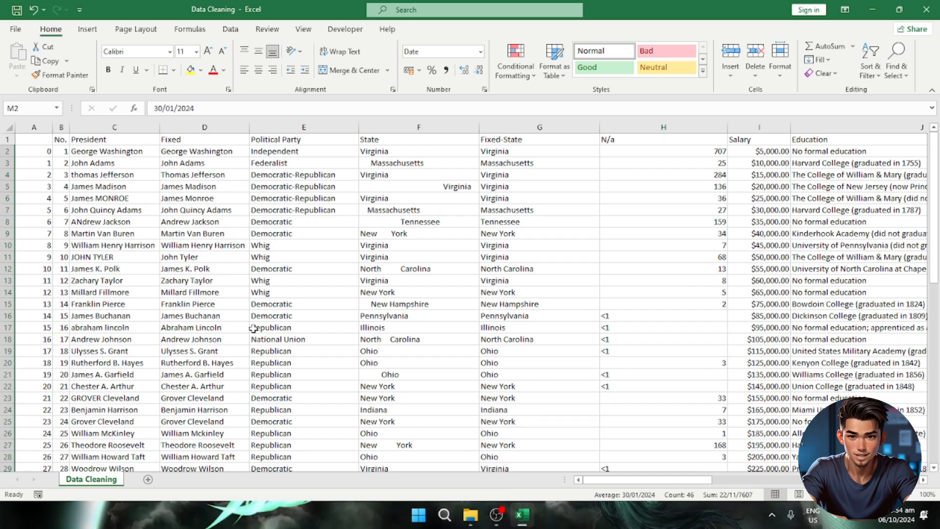
Step: Compare the unlabelled index column A with the No. column to see whether both numberings are needed
{"action": "left_click", "coordinate": [43, 128]}
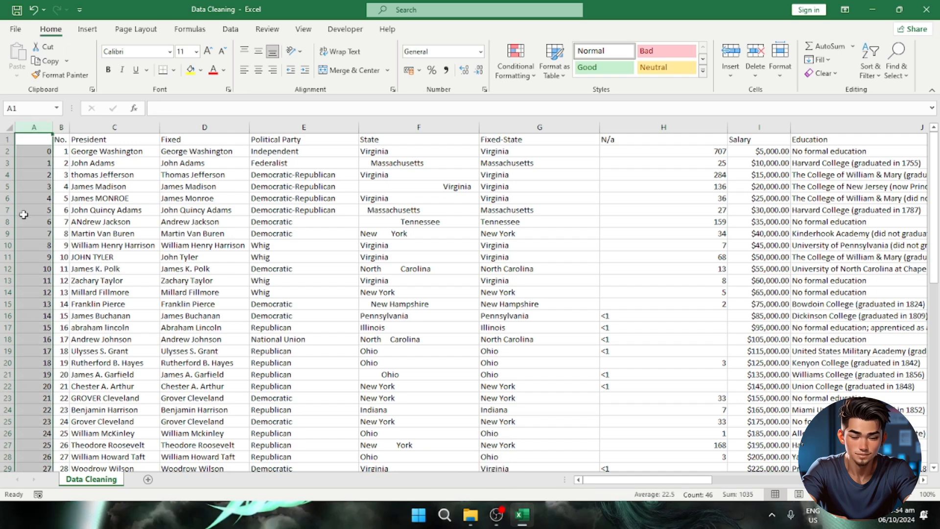
{"action": "scroll", "coordinate": [24, 270], "scroll_direction": "down", "scroll_amount": 5}
{"action": "scroll", "coordinate": [25, 270], "scroll_direction": "down", "scroll_amount": 7}
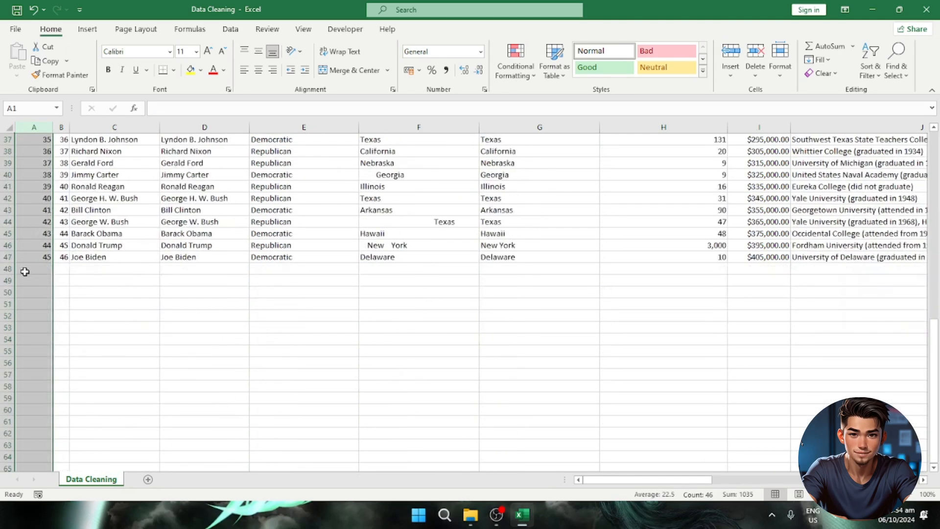
{"action": "scroll", "coordinate": [24, 271], "scroll_direction": "up", "scroll_amount": 12}
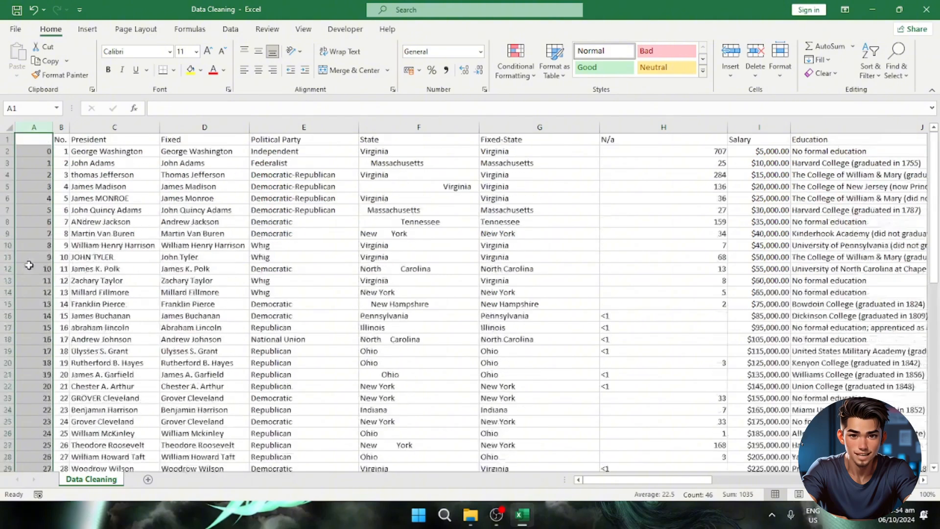
{"action": "left_click", "coordinate": [63, 154]}
{"action": "left_click", "coordinate": [63, 292]}
{"action": "left_click", "coordinate": [67, 233]}
{"action": "left_click", "coordinate": [66, 198]}
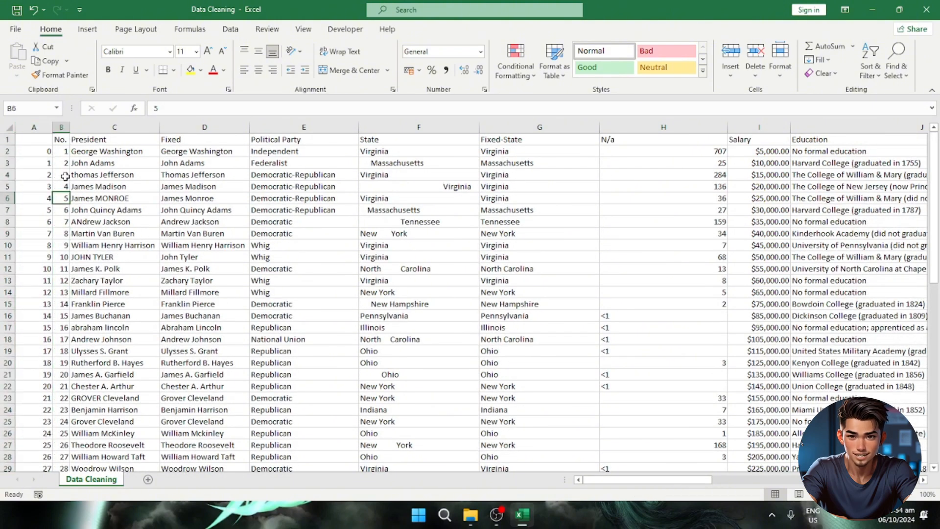
{"action": "left_click", "coordinate": [6, 139]}
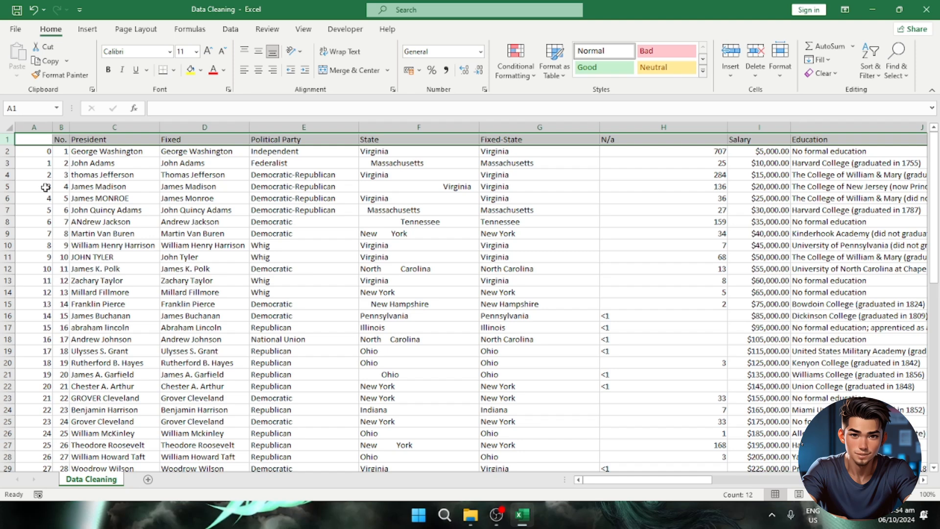
{"action": "left_click", "coordinate": [57, 176]}
{"action": "left_click", "coordinate": [41, 154]}
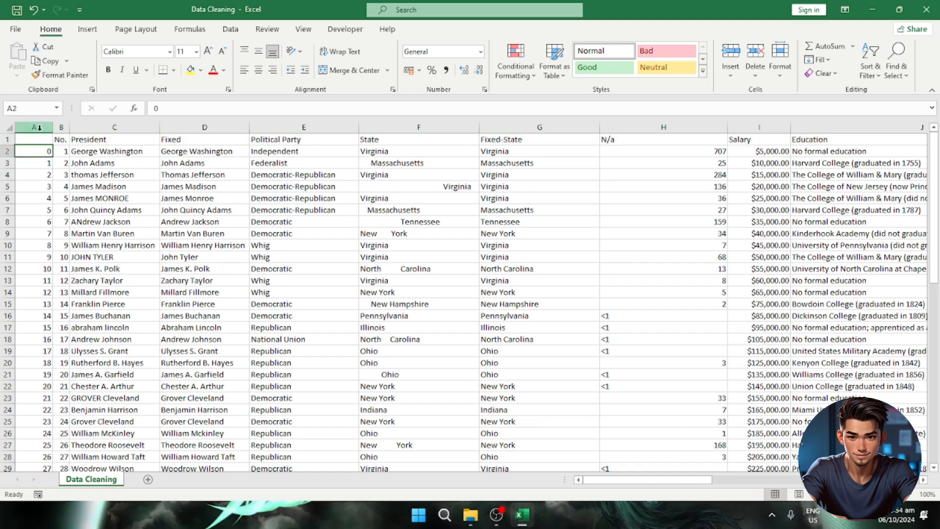
Step: Delete the unlabelled index column A from the sheet
{"action": "left_click", "coordinate": [39, 127]}
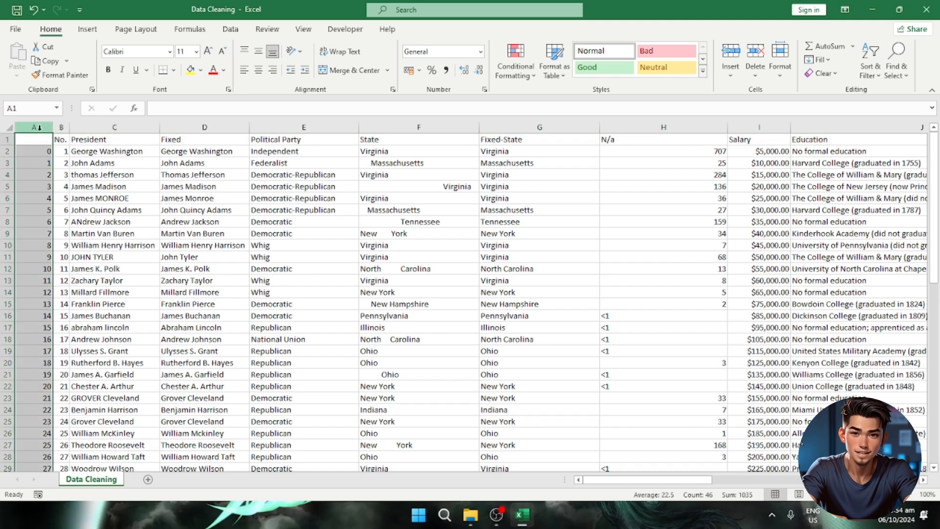
{"action": "right_click", "coordinate": [42, 128]}
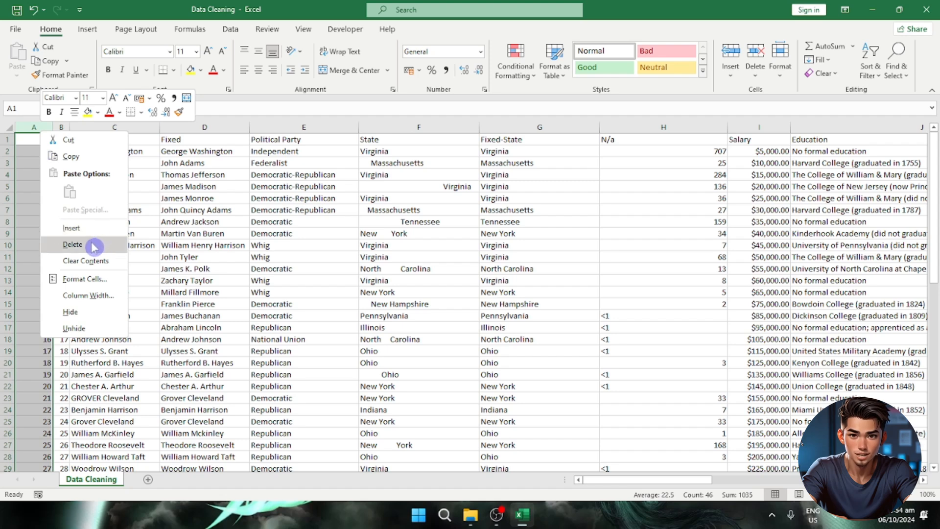
{"action": "left_click", "coordinate": [74, 244]}
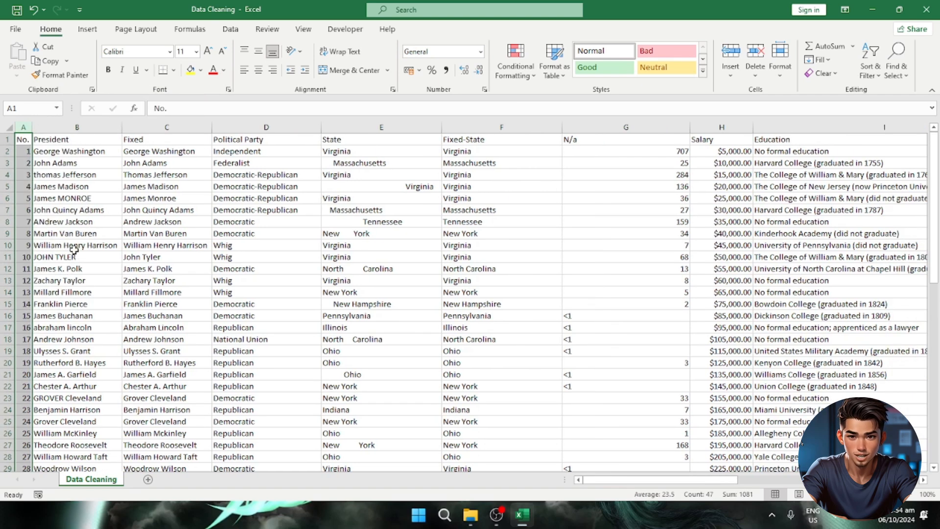
Step: Copy the corrected names from the Fixed column and paste them as values over the President column from B2 down
{"action": "left_click", "coordinate": [77, 127]}
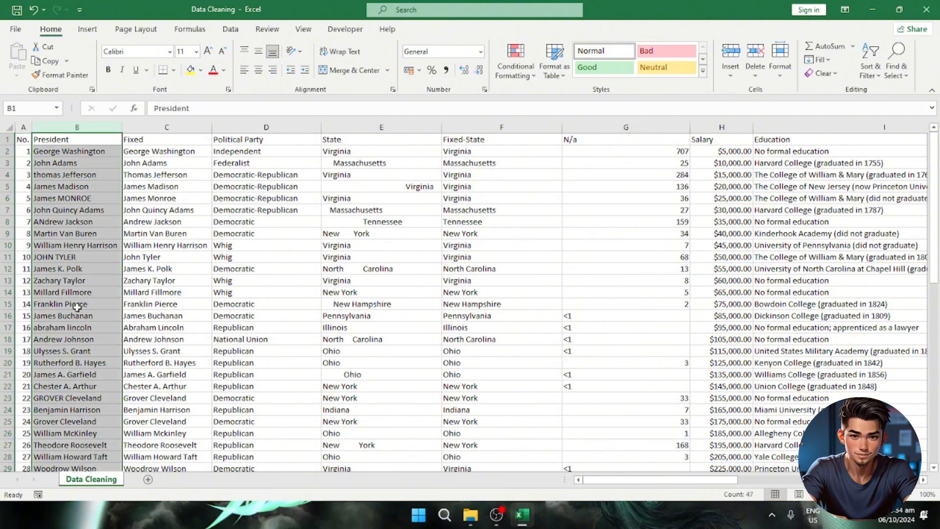
{"action": "left_click", "coordinate": [173, 152]}
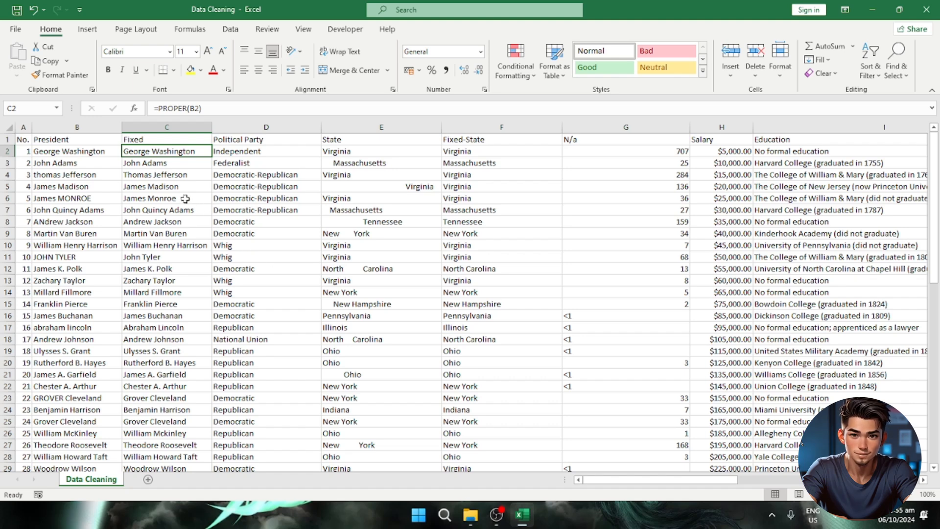
{"action": "key", "text": "ctrl+shift+Down"}
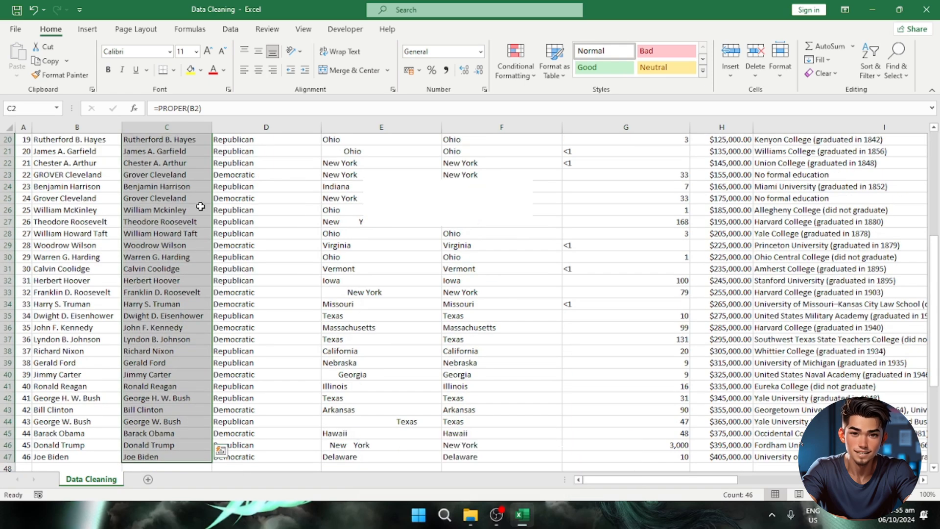
{"action": "key", "text": "ctrl+c"}
{"action": "scroll", "coordinate": [181, 294], "scroll_direction": "up", "scroll_amount": 6}
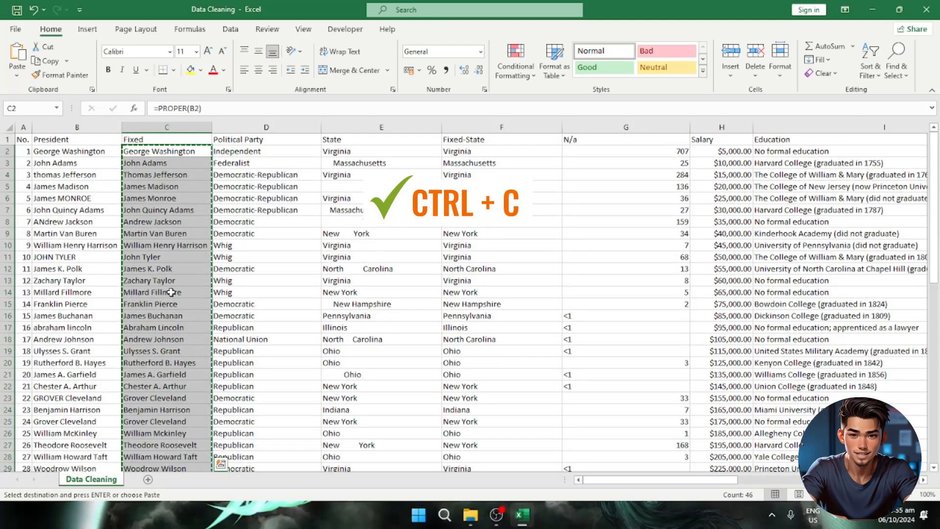
{"action": "left_click", "coordinate": [79, 152]}
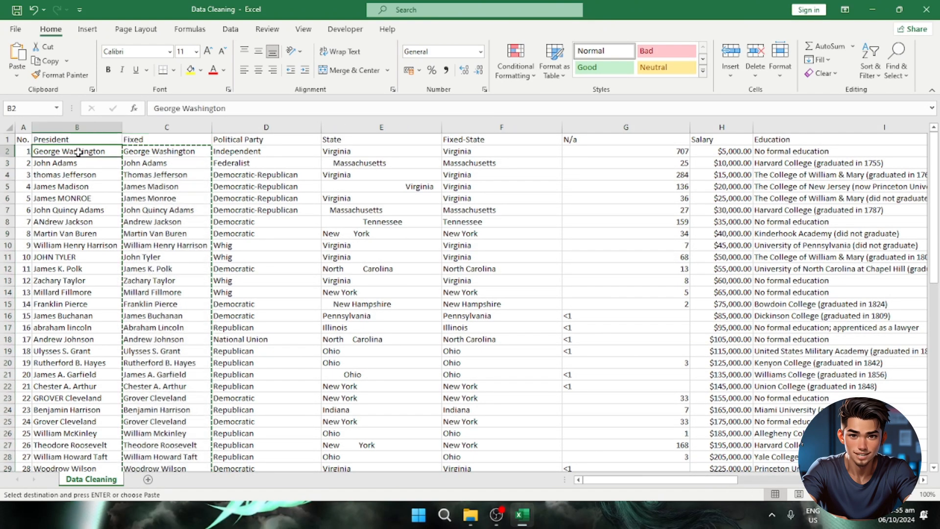
{"action": "right_click", "coordinate": [77, 152]}
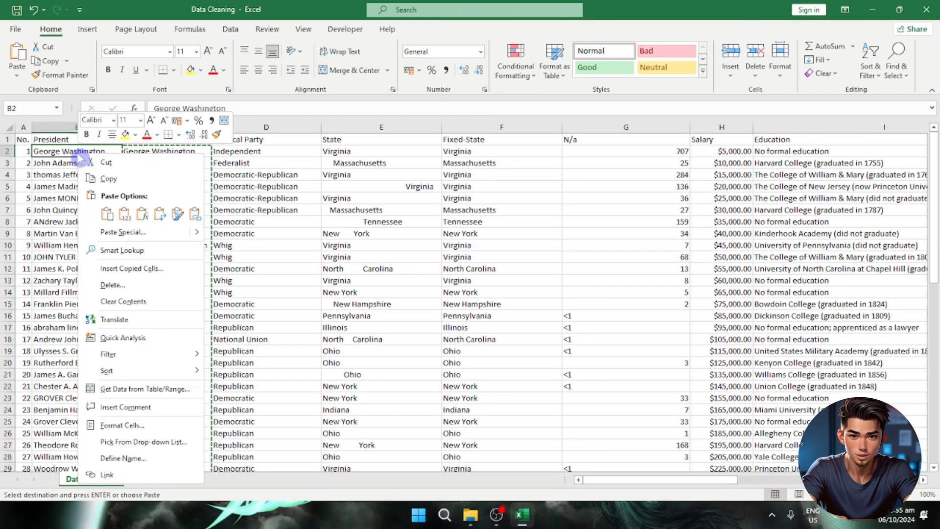
{"action": "left_click", "coordinate": [125, 215]}
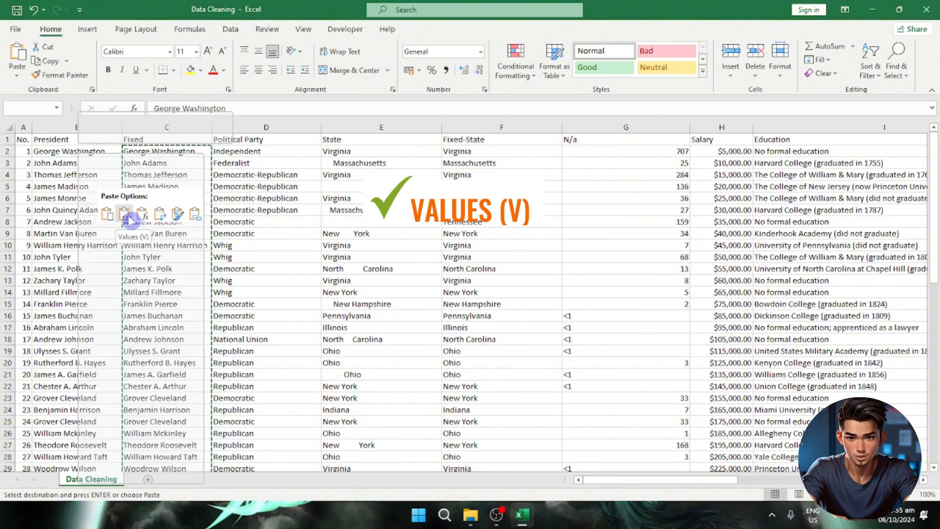
Step: Compare the contents of several President cells with the matching PROPER formula cells in the Fixed column
{"action": "left_click", "coordinate": [93, 174]}
{"action": "left_click", "coordinate": [87, 153]}
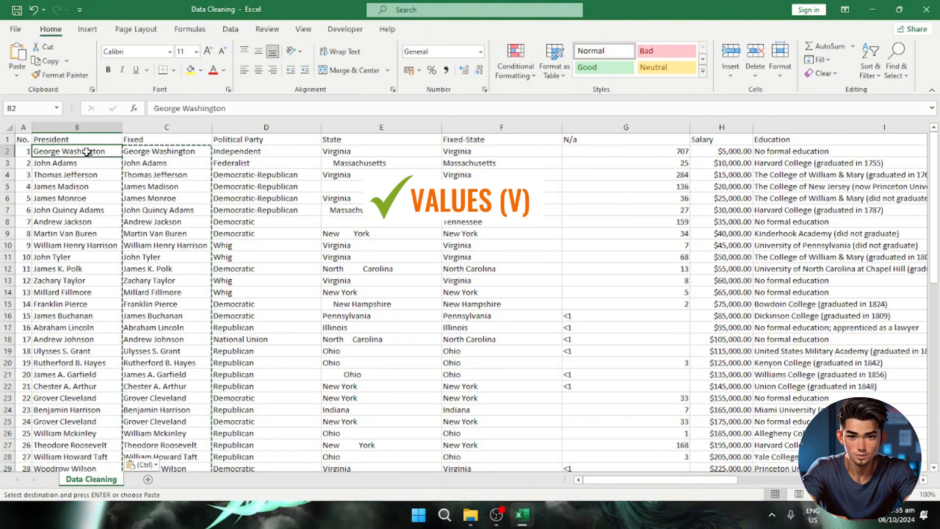
{"action": "left_click", "coordinate": [84, 175]}
{"action": "left_click", "coordinate": [83, 229]}
{"action": "left_click", "coordinate": [165, 176]}
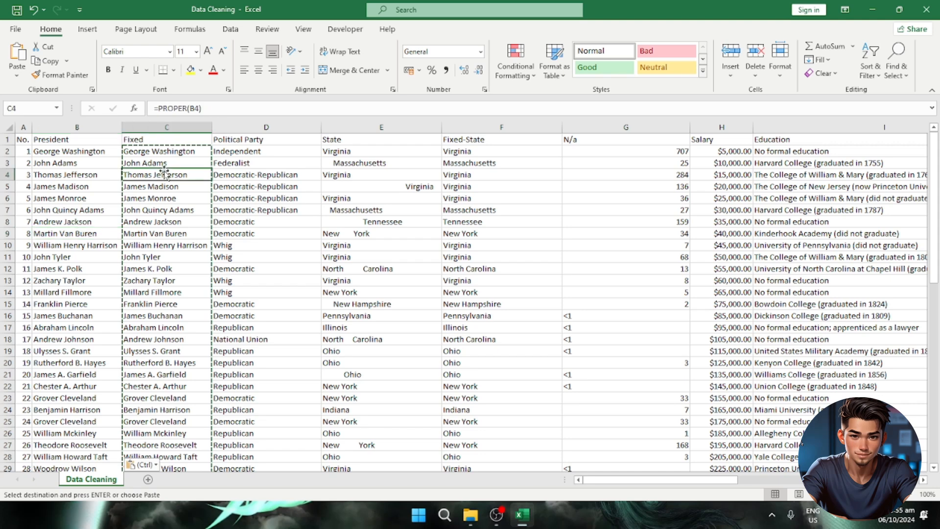
{"action": "left_click", "coordinate": [166, 230]}
{"action": "left_click", "coordinate": [167, 325]}
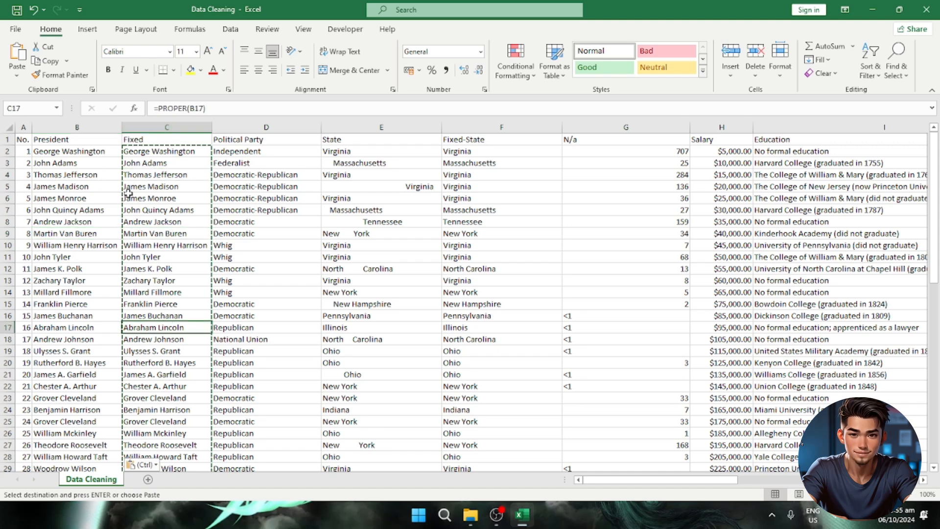
Step: Delete the redundant Fixed column next to the President column
{"action": "left_click", "coordinate": [167, 126]}
{"action": "right_click", "coordinate": [168, 126]}
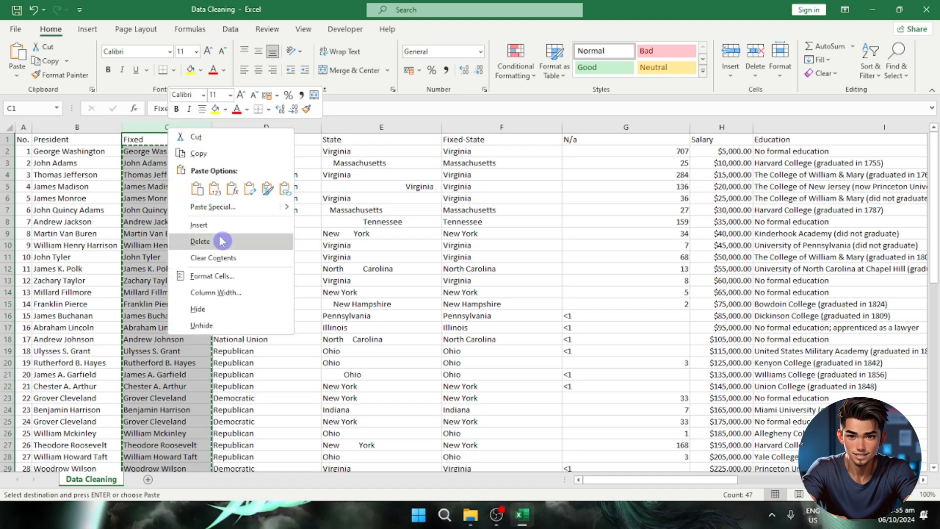
{"action": "left_click", "coordinate": [215, 237]}
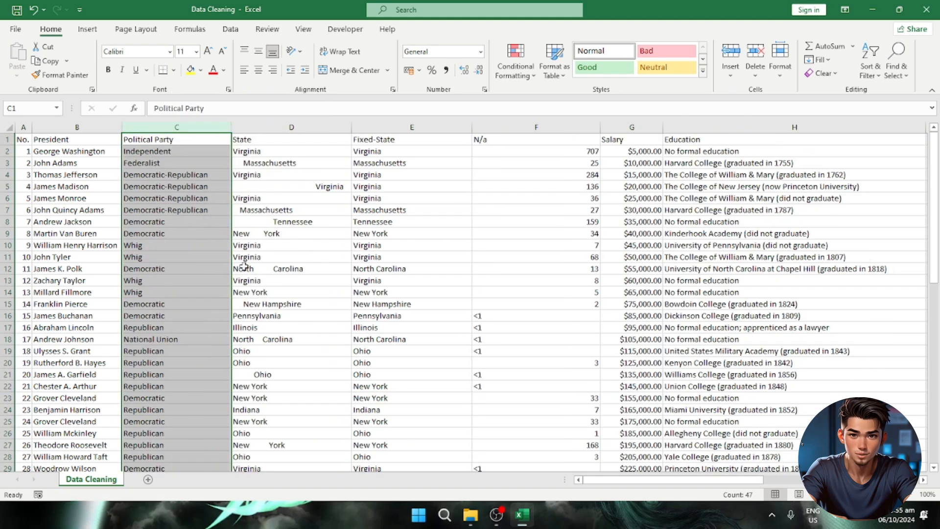
Step: Copy the trimmed entries of the Fixed-State column and paste them as values over the State column from D2 down
{"action": "left_click", "coordinate": [300, 140]}
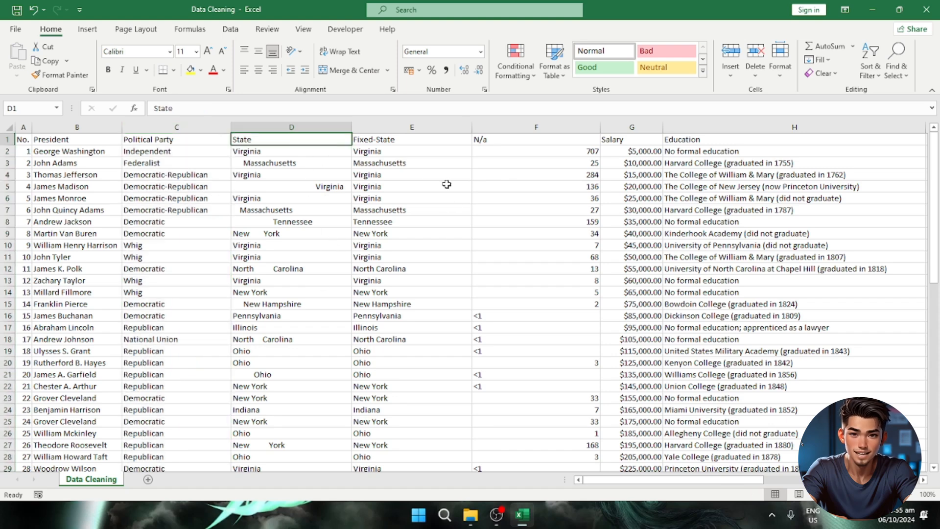
{"action": "left_click", "coordinate": [399, 155]}
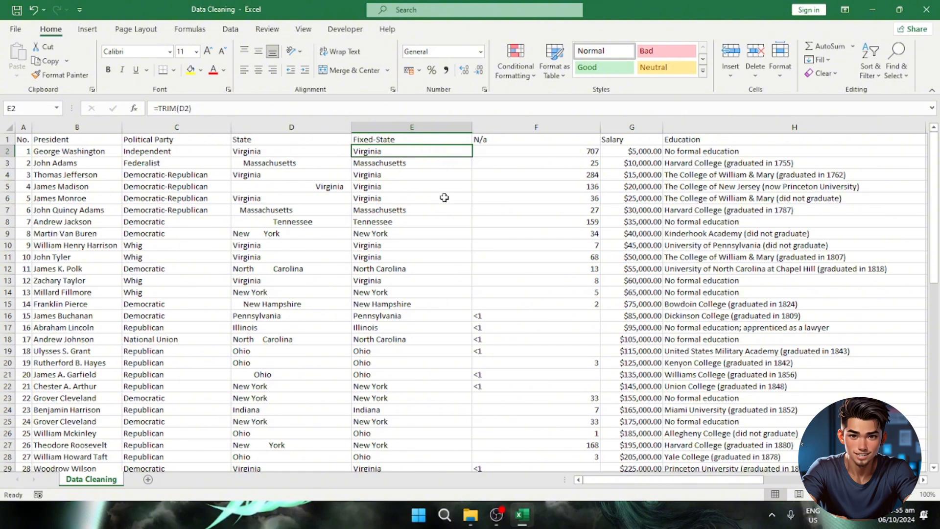
{"action": "key", "text": "ctrl+shift+Down"}
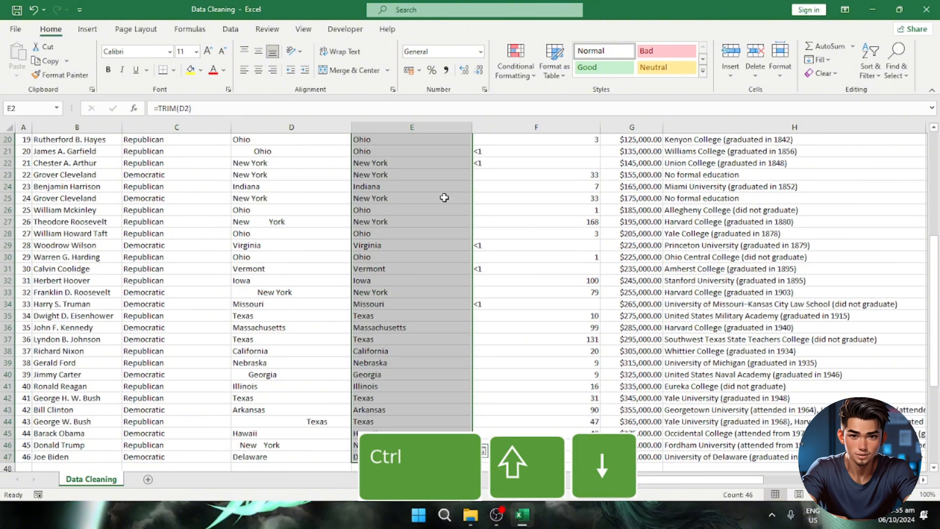
{"action": "key", "text": "ctrl+c"}
{"action": "scroll", "coordinate": [430, 189], "scroll_direction": "up", "scroll_amount": 6}
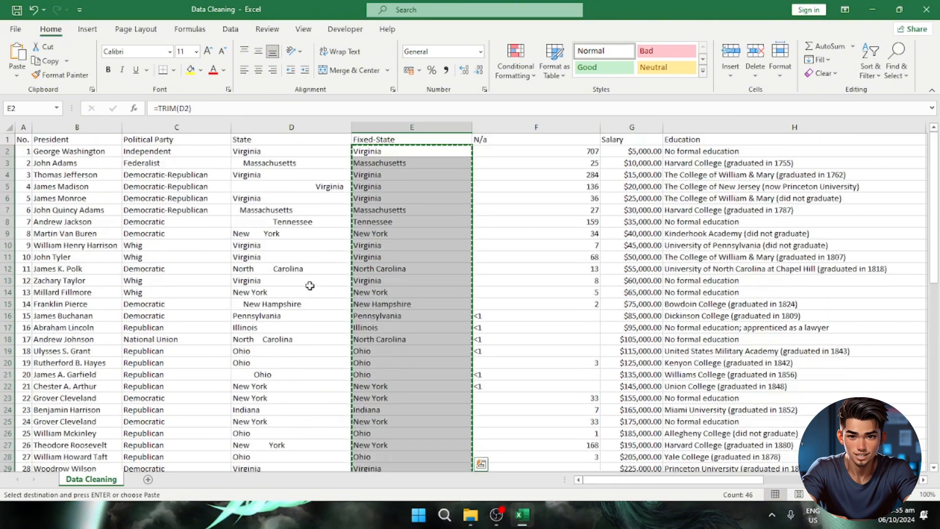
{"action": "left_click", "coordinate": [283, 152]}
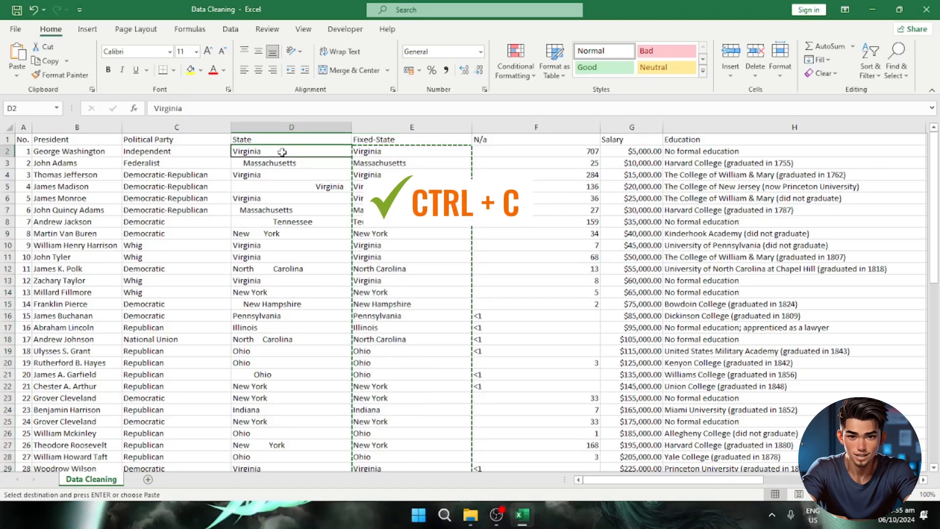
{"action": "right_click", "coordinate": [283, 153]}
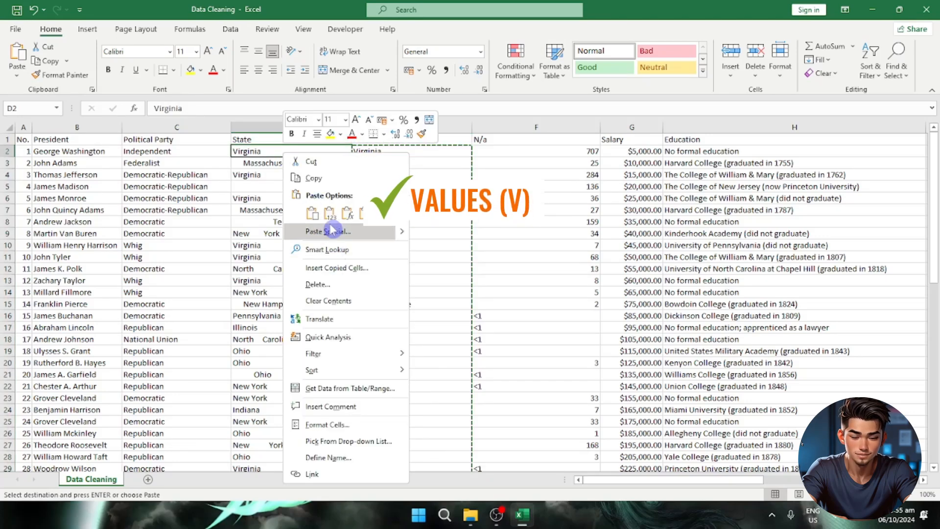
{"action": "left_click", "coordinate": [329, 213]}
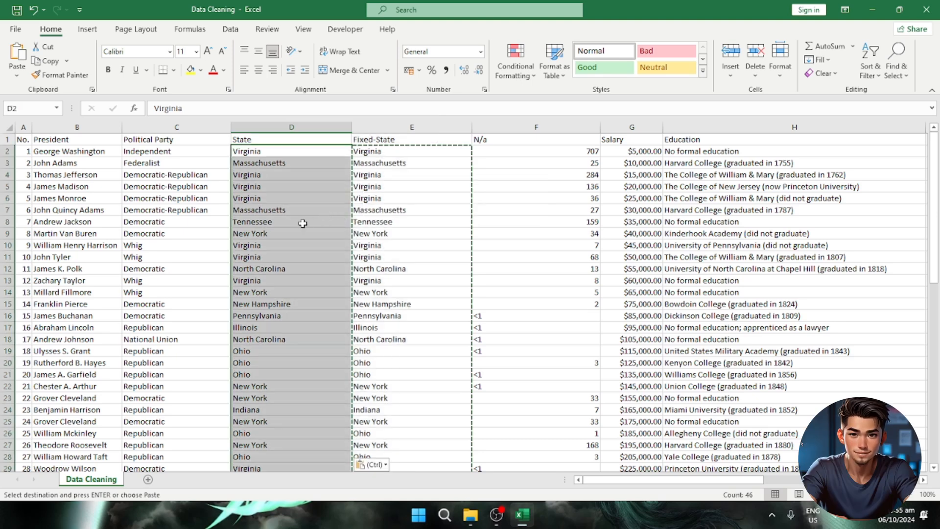
Step: Compare the contents of several State cells with the matching TRIM formula cells in the Fixed-State column
{"action": "left_click", "coordinate": [292, 189]}
{"action": "left_click", "coordinate": [270, 163]}
{"action": "left_click", "coordinate": [282, 151]}
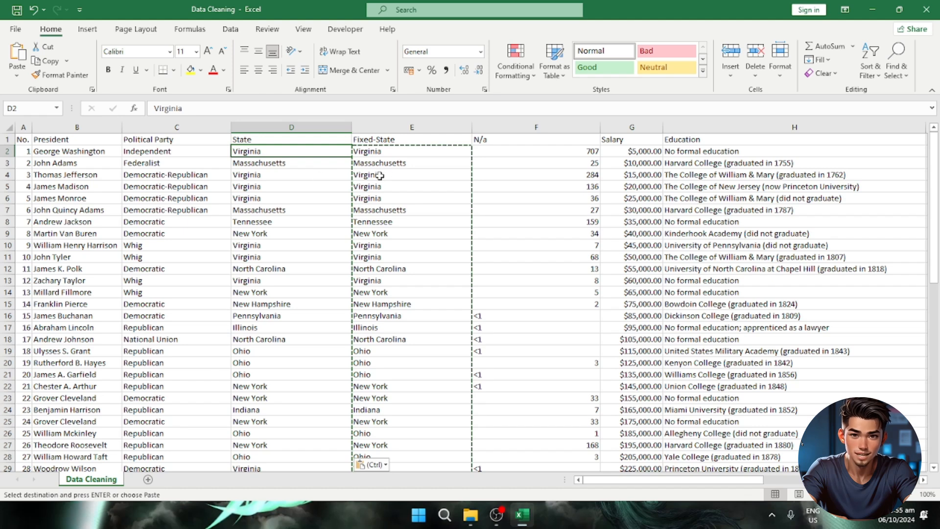
{"action": "left_click", "coordinate": [397, 165]}
{"action": "left_click", "coordinate": [400, 200]}
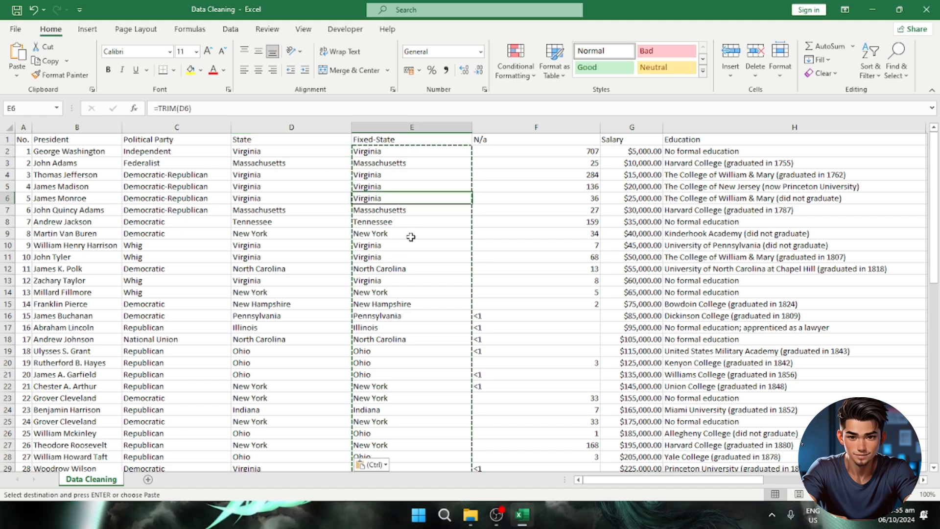
{"action": "left_click", "coordinate": [395, 265]}
{"action": "left_click", "coordinate": [399, 325]}
{"action": "left_click", "coordinate": [264, 164]}
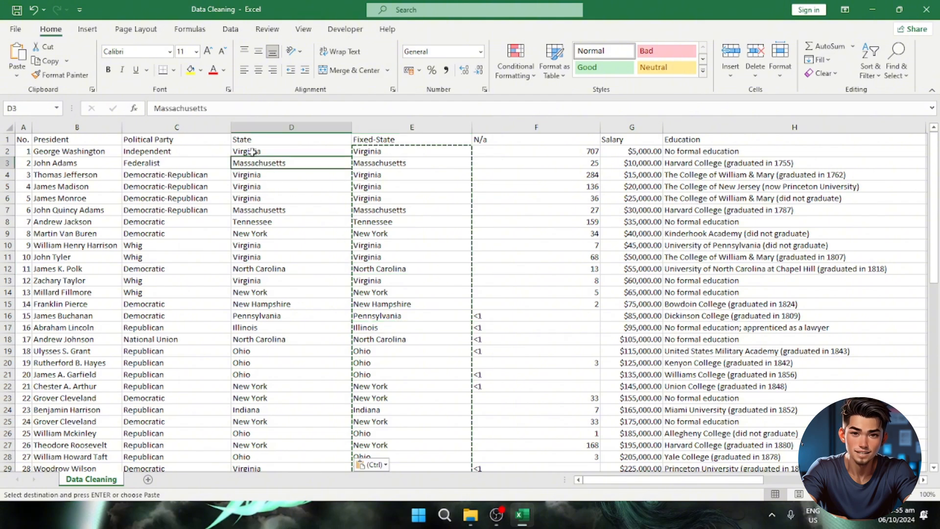
{"action": "left_click", "coordinate": [253, 152]}
{"action": "left_click", "coordinate": [251, 235]}
{"action": "left_click", "coordinate": [254, 308]}
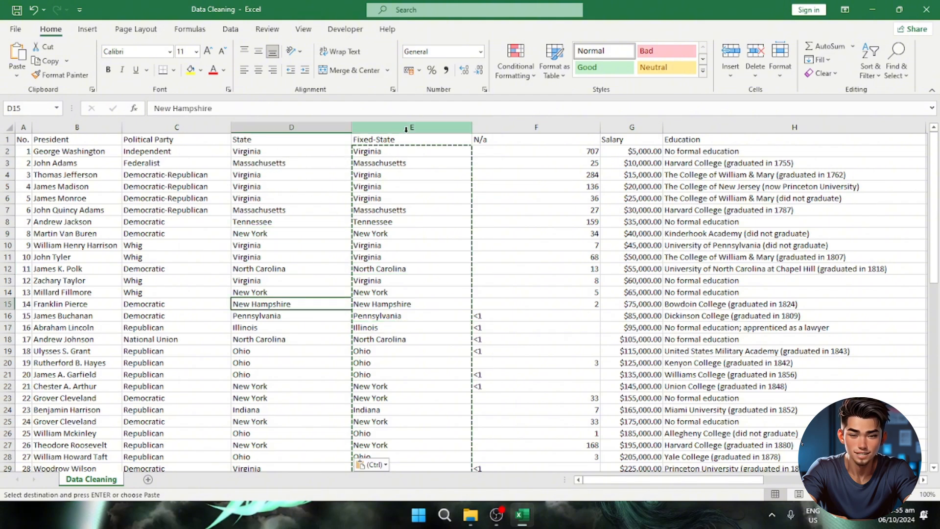
Step: Delete the redundant Fixed-State column from the sheet
{"action": "left_click", "coordinate": [406, 128]}
{"action": "right_click", "coordinate": [412, 127]}
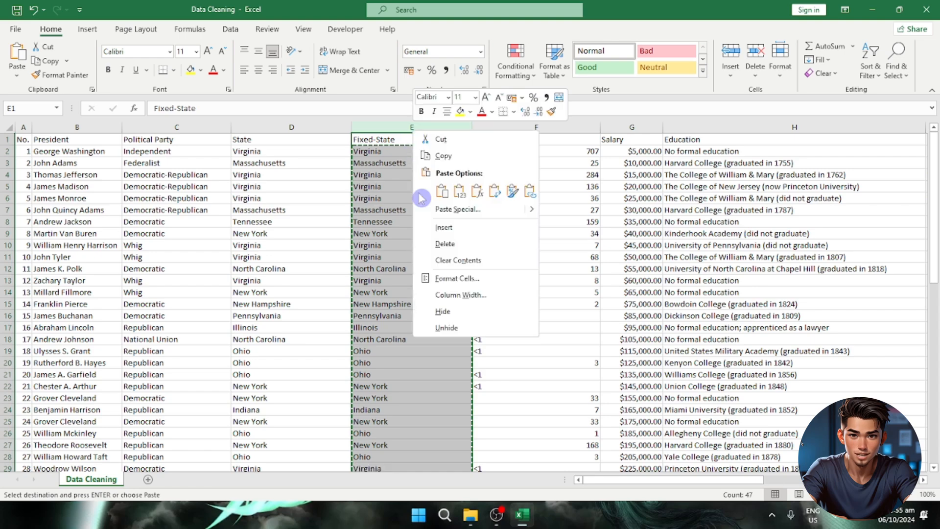
{"action": "left_click", "coordinate": [462, 245]}
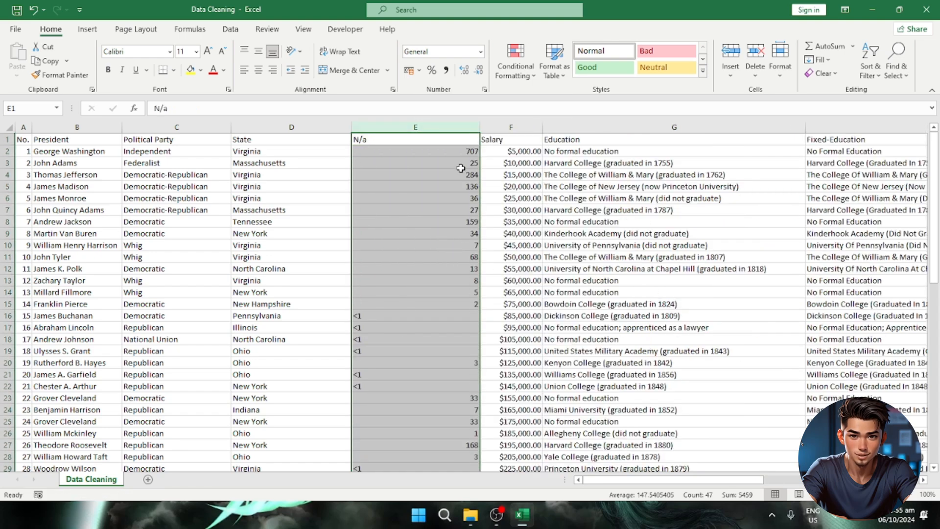
Step: Look through the N/a column's entries down the records and delete that column
{"action": "scroll", "coordinate": [465, 325], "scroll_direction": "down", "scroll_amount": 6}
{"action": "scroll", "coordinate": [458, 336], "scroll_direction": "up", "scroll_amount": 6}
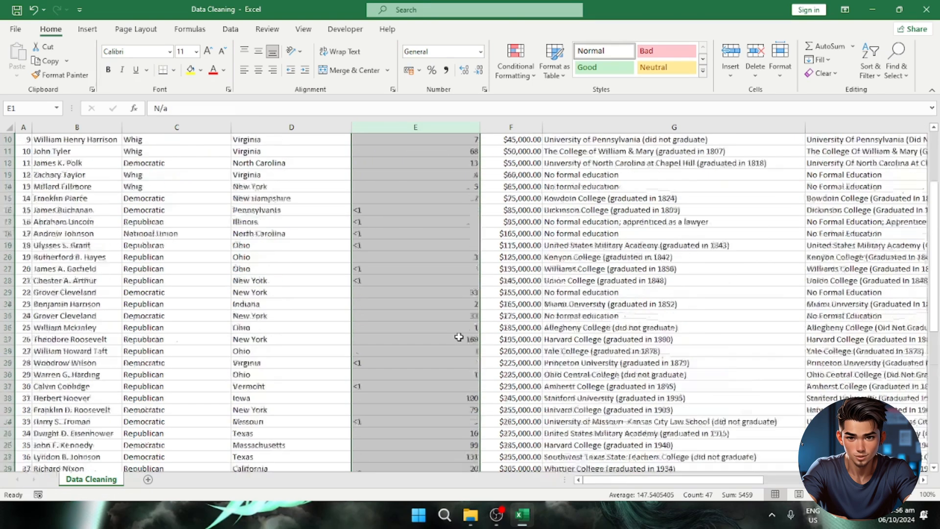
{"action": "scroll", "coordinate": [452, 317], "scroll_direction": "down", "scroll_amount": 12}
{"action": "scroll", "coordinate": [443, 325], "scroll_direction": "up", "scroll_amount": 12}
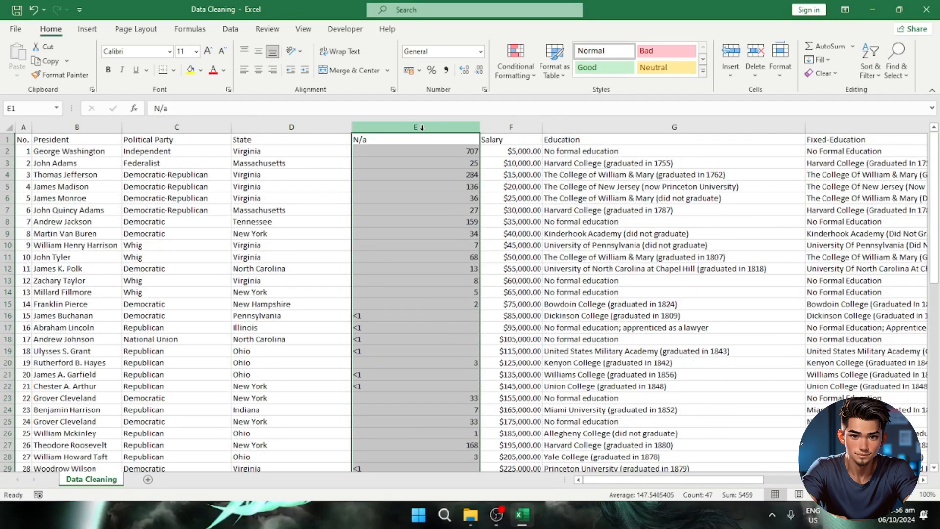
{"action": "right_click", "coordinate": [421, 127]}
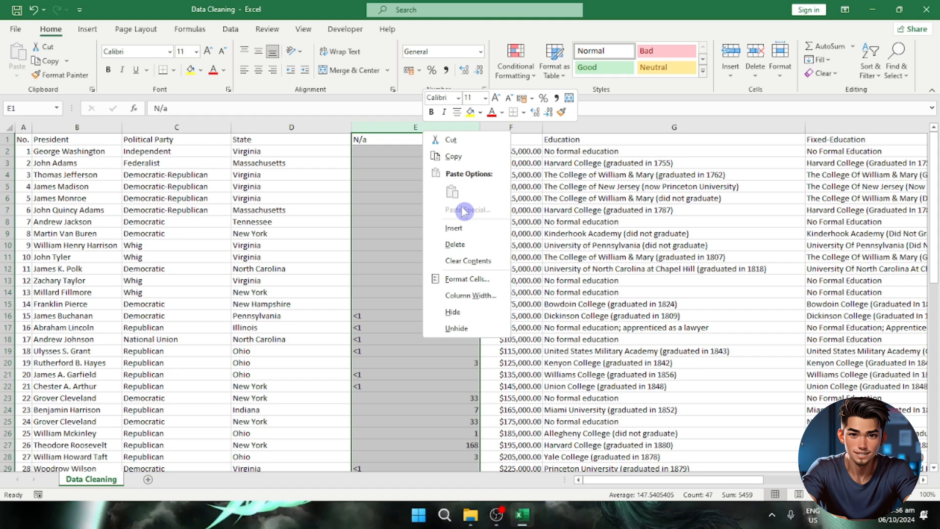
{"action": "left_click", "coordinate": [477, 243]}
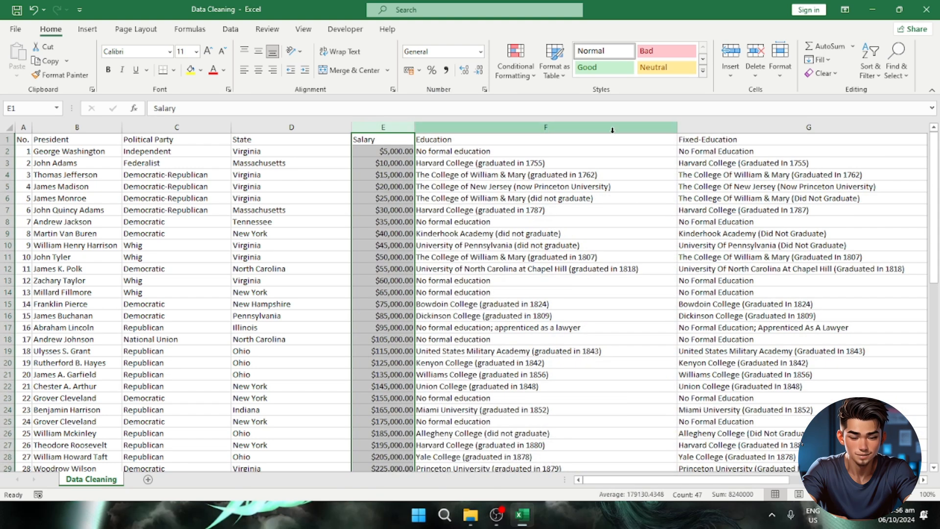
Step: Copy the proper-case entries of the Fixed-Education column and paste them as values over the Education column from F2 down
{"action": "left_click", "coordinate": [732, 140]}
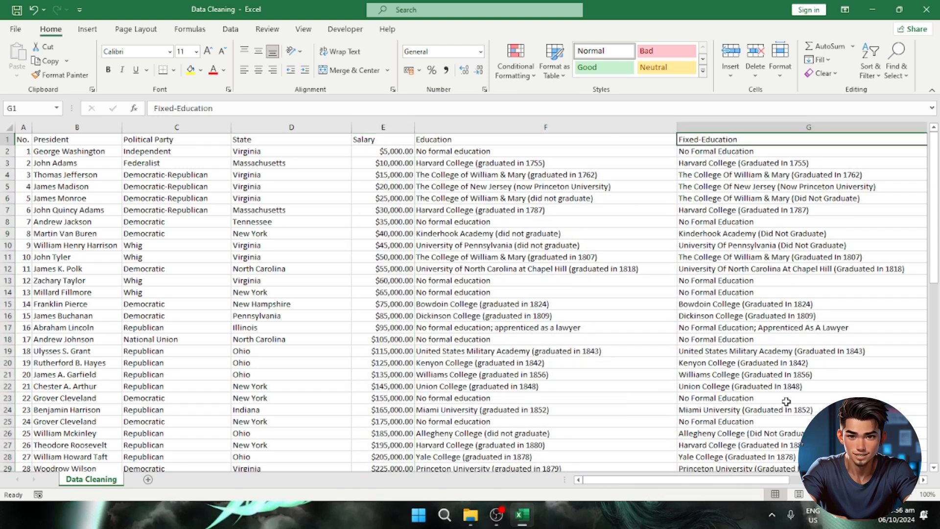
{"action": "left_click_drag", "start_coordinate": [740, 480], "coordinate": [823, 481]}
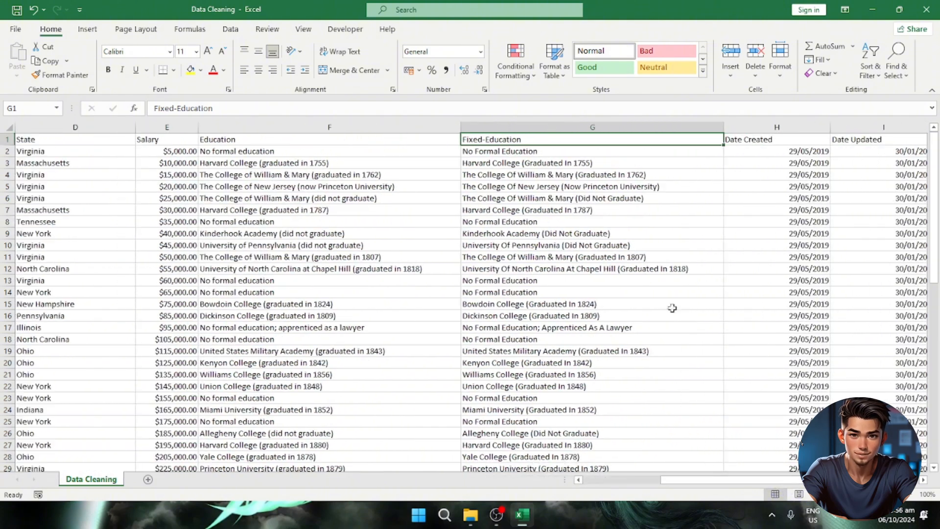
{"action": "key", "text": "Down"}
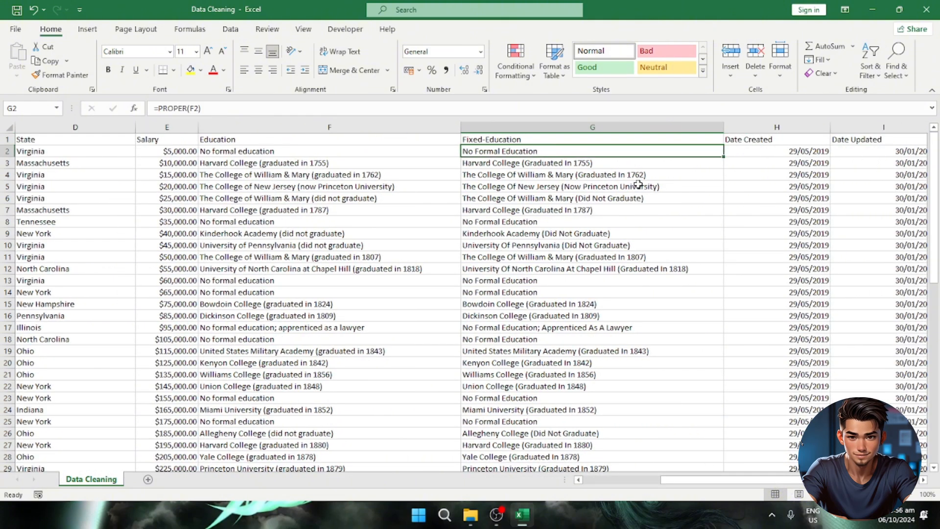
{"action": "key", "text": "ctrl+shift+Down"}
{"action": "key", "text": "ctrl+c"}
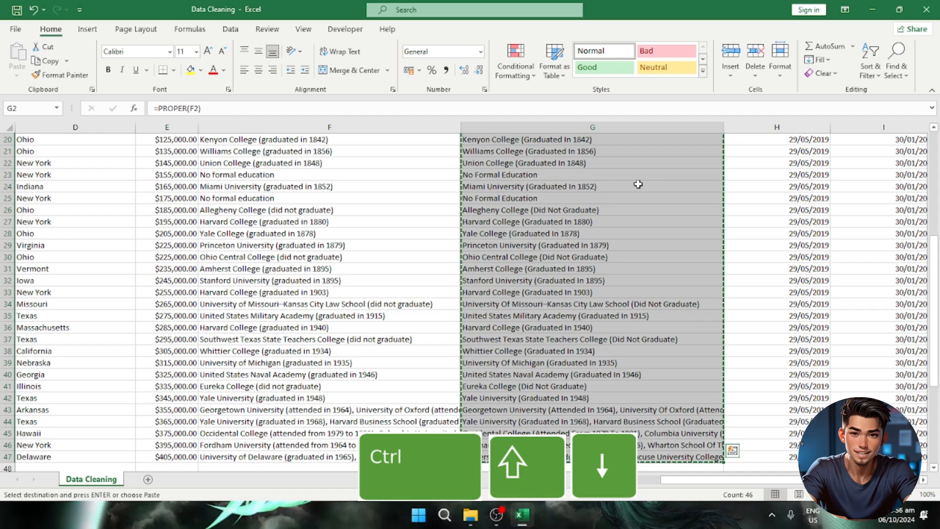
{"action": "scroll", "coordinate": [638, 184], "scroll_direction": "up", "scroll_amount": 7}
{"action": "left_click", "coordinate": [292, 151]}
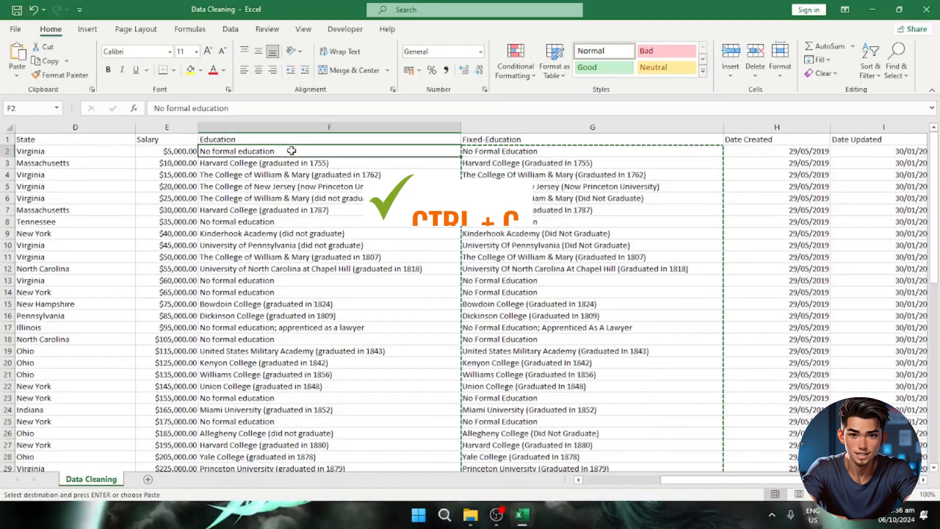
{"action": "right_click", "coordinate": [303, 152]}
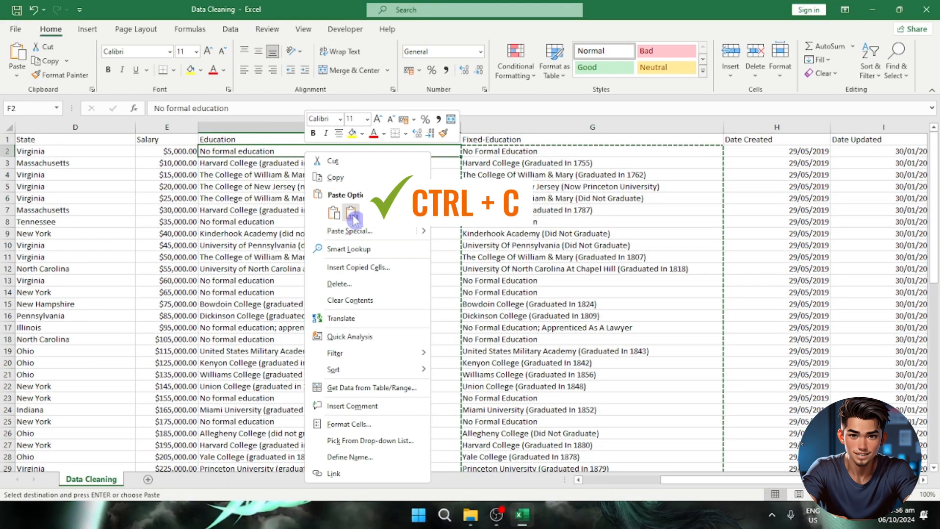
{"action": "left_click", "coordinate": [352, 214]}
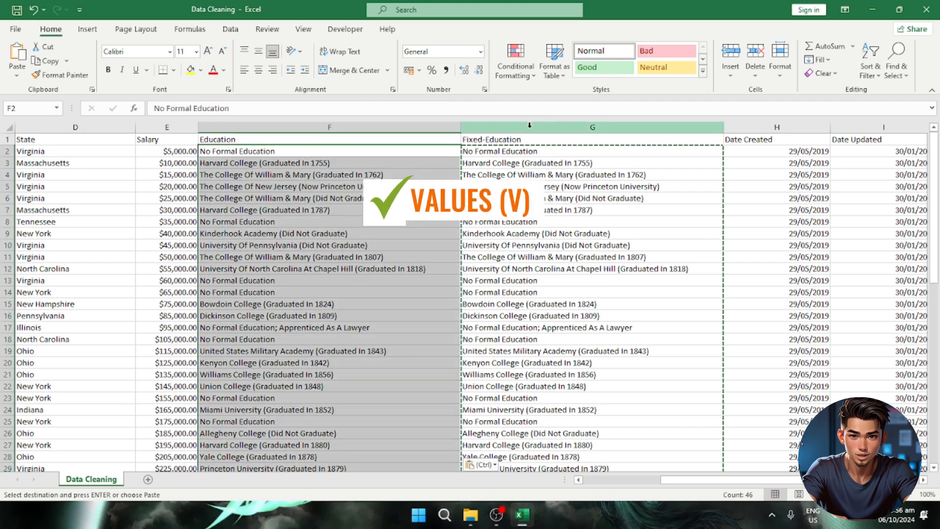
Step: Delete the redundant Fixed-Education column from the sheet
{"action": "left_click", "coordinate": [531, 248]}
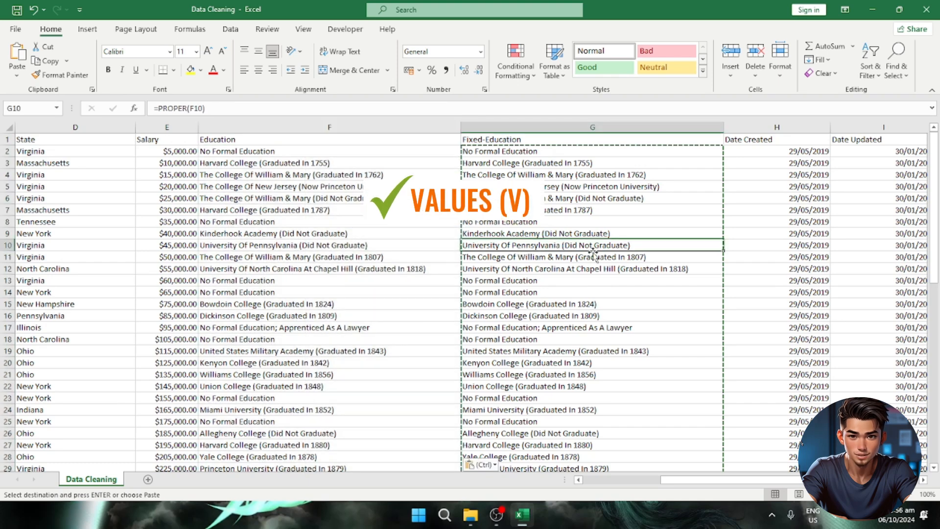
{"action": "left_click", "coordinate": [600, 127]}
{"action": "right_click", "coordinate": [600, 127]}
{"action": "left_click", "coordinate": [668, 244]}
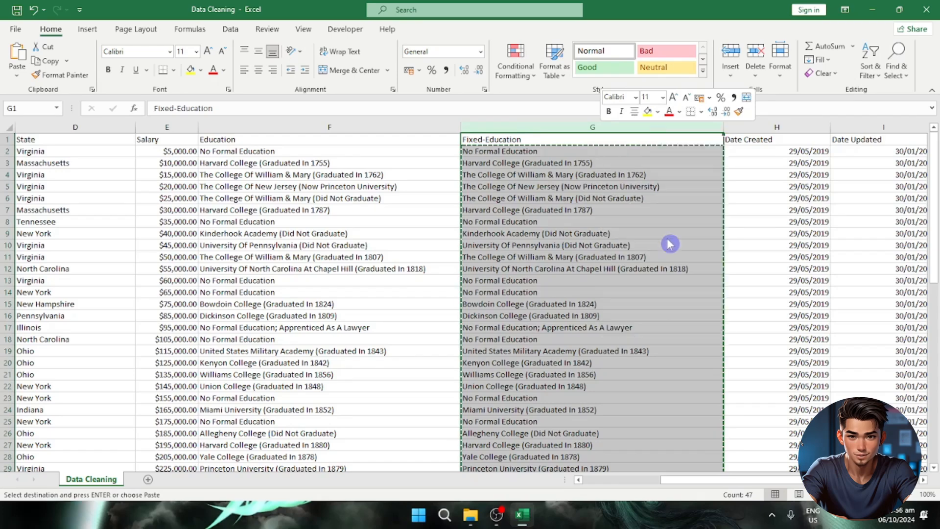
Step: Review the cleaned dataset across all columns and down the records, from No. through Date Updated
{"action": "scroll", "coordinate": [706, 487], "scroll_direction": "left", "scroll_amount": 2}
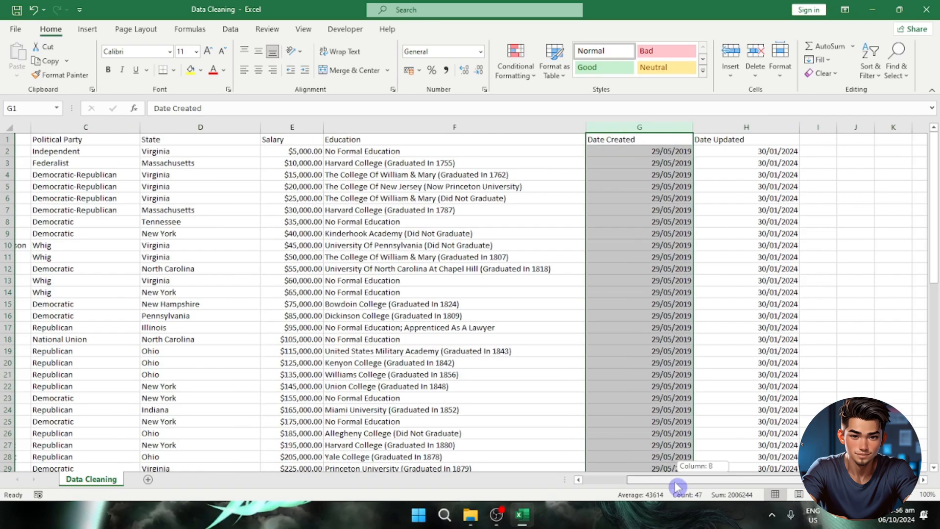
{"action": "scroll", "coordinate": [716, 486], "scroll_direction": "right", "scroll_amount": 2}
{"action": "scroll", "coordinate": [562, 315], "scroll_direction": "down", "scroll_amount": 12}
{"action": "scroll", "coordinate": [571, 322], "scroll_direction": "up", "scroll_amount": 12}
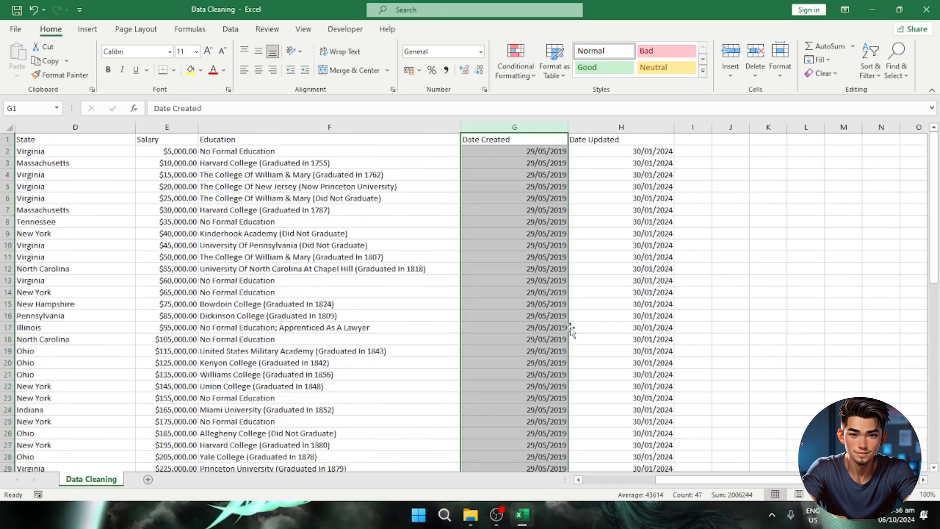
{"action": "left_click_drag", "start_coordinate": [703, 480], "coordinate": [591, 489]}
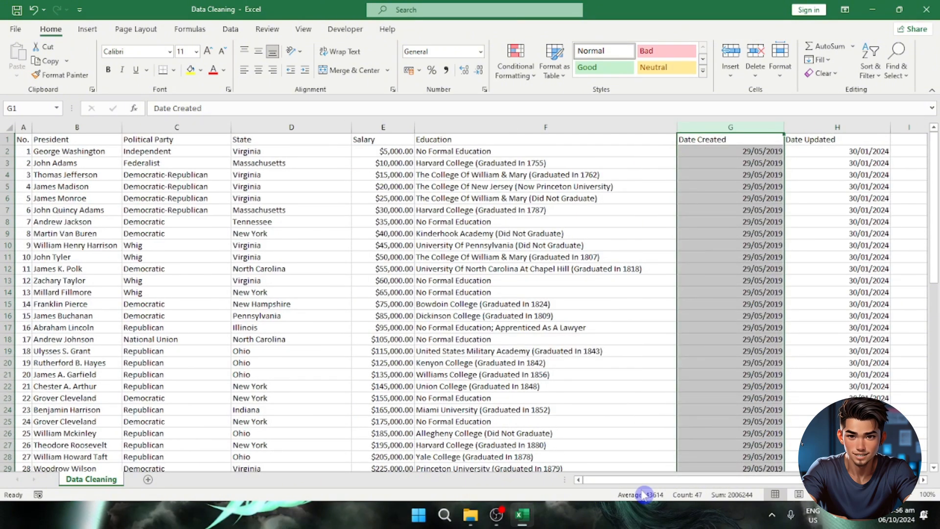
{"action": "left_click", "coordinate": [601, 400]}
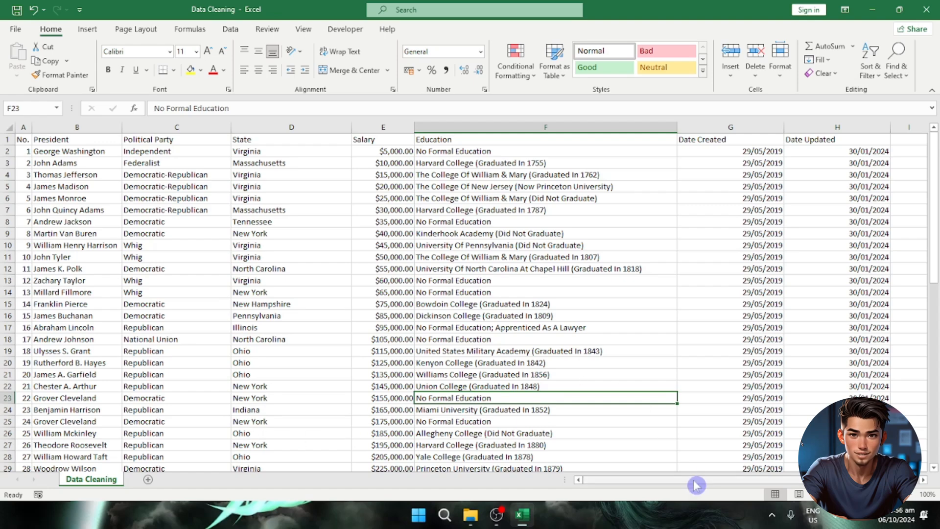
{"action": "left_click_drag", "start_coordinate": [697, 482], "coordinate": [595, 476]}
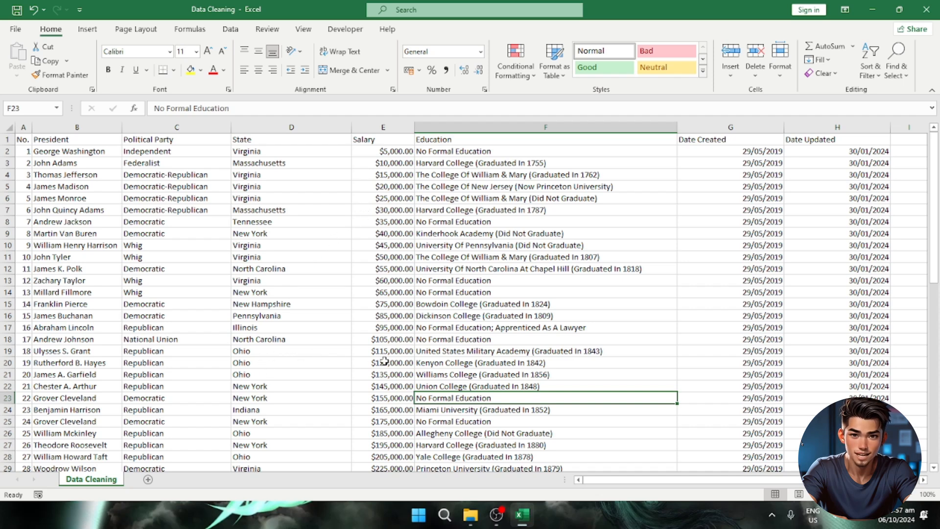
{"action": "left_click_drag", "start_coordinate": [685, 484], "coordinate": [768, 486]}
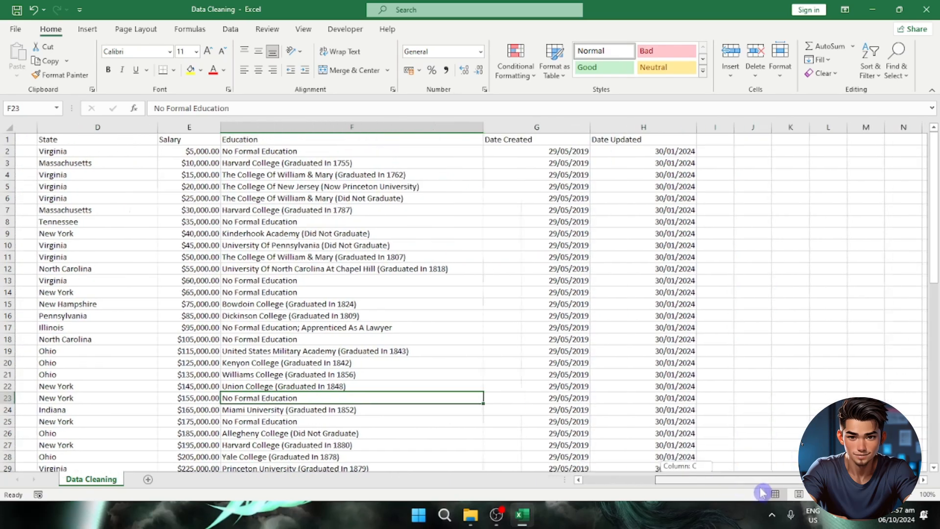
{"action": "scroll", "coordinate": [734, 357], "scroll_direction": "down", "scroll_amount": 14}
{"action": "scroll", "coordinate": [652, 372], "scroll_direction": "up", "scroll_amount": 9}
{"action": "scroll", "coordinate": [641, 372], "scroll_direction": "up", "scroll_amount": 5}
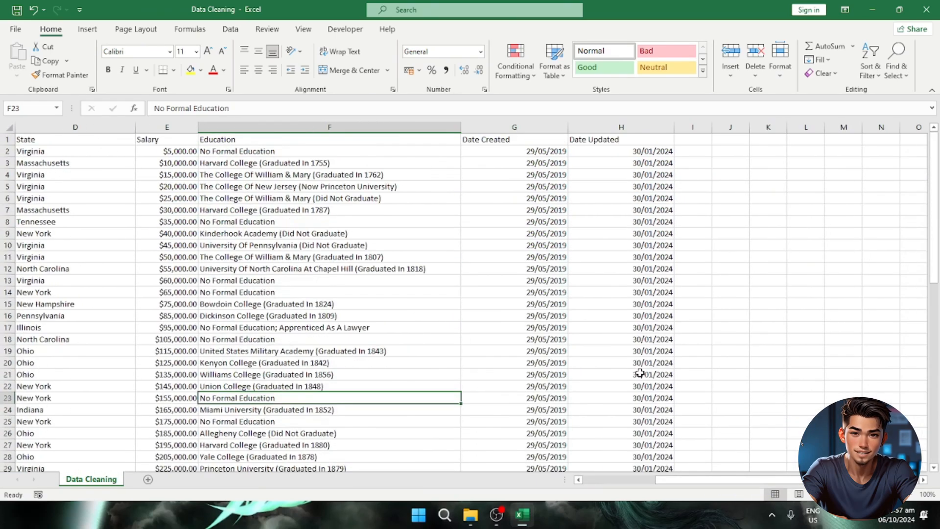
{"action": "left_click_drag", "start_coordinate": [769, 487], "coordinate": [598, 486]}
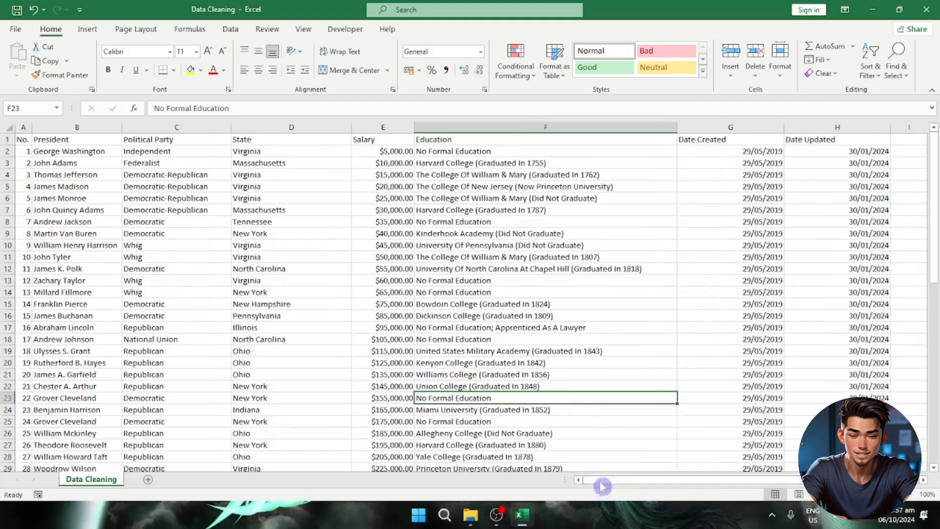
{"action": "scroll", "coordinate": [269, 382], "scroll_direction": "down", "scroll_amount": 5}
{"action": "scroll", "coordinate": [275, 382], "scroll_direction": "up", "scroll_amount": 5}
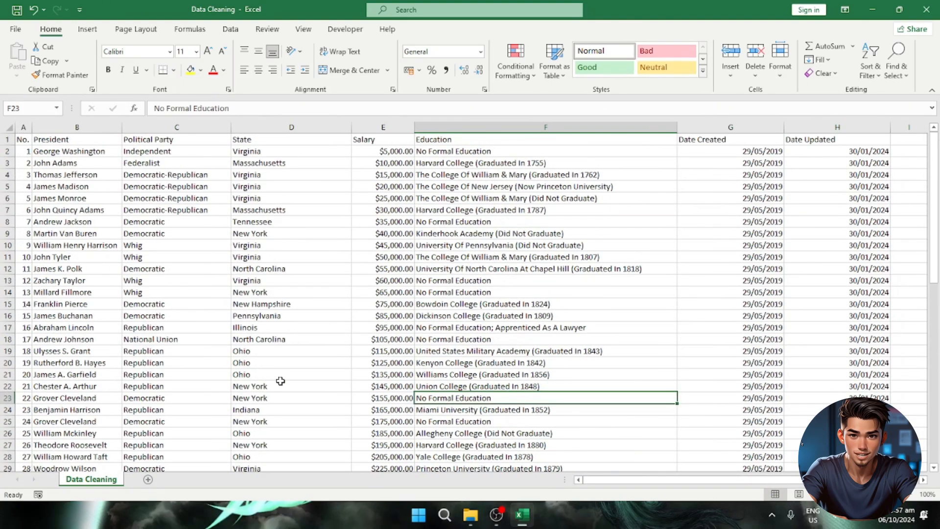